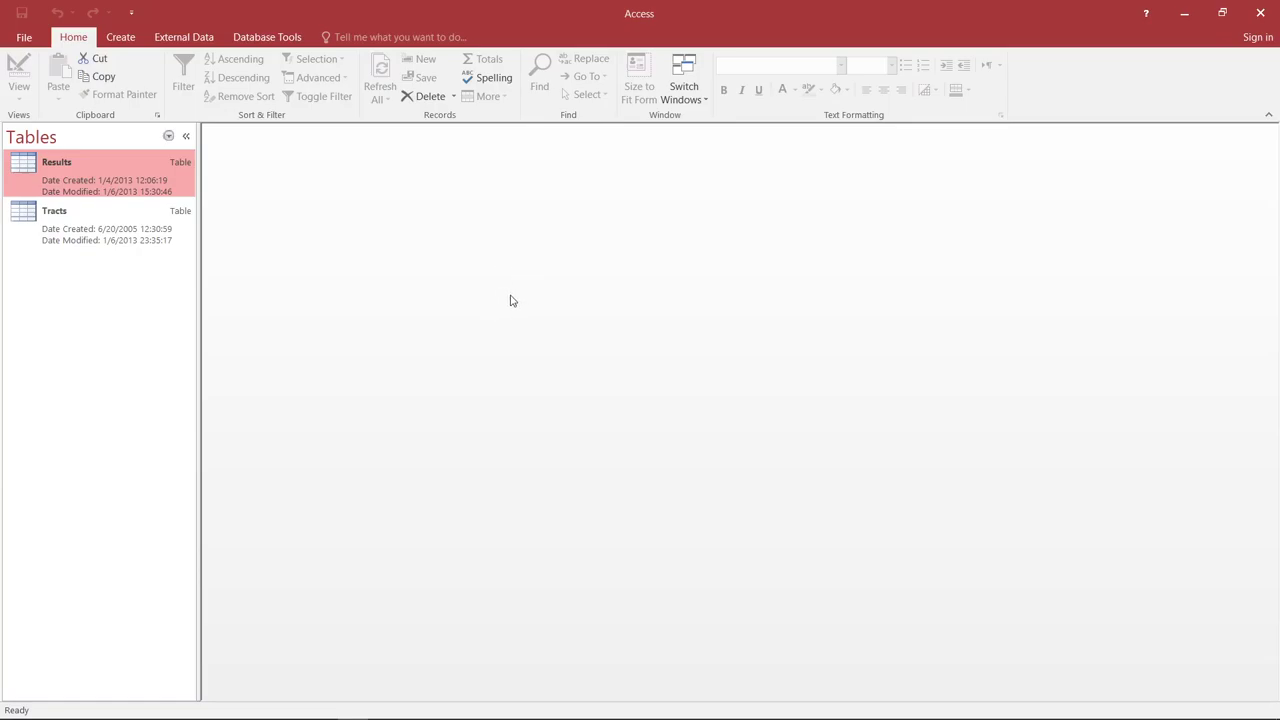
click(24, 38)
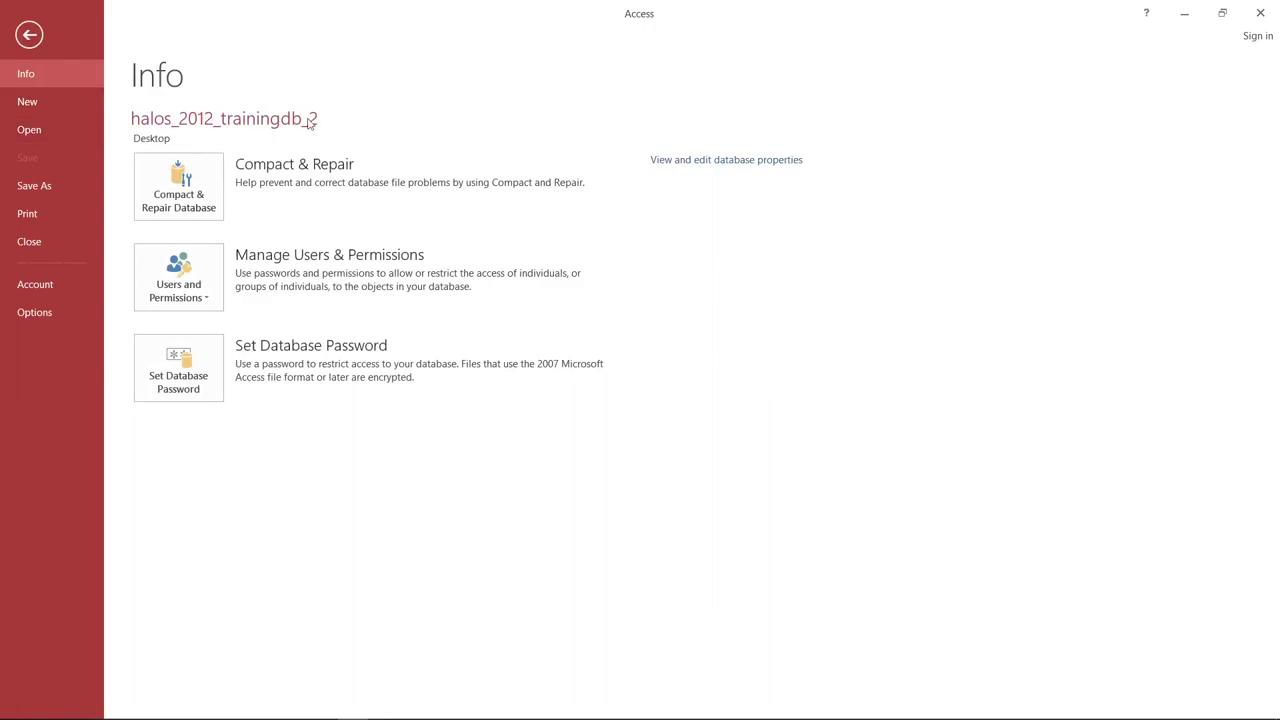
click(58, 132)
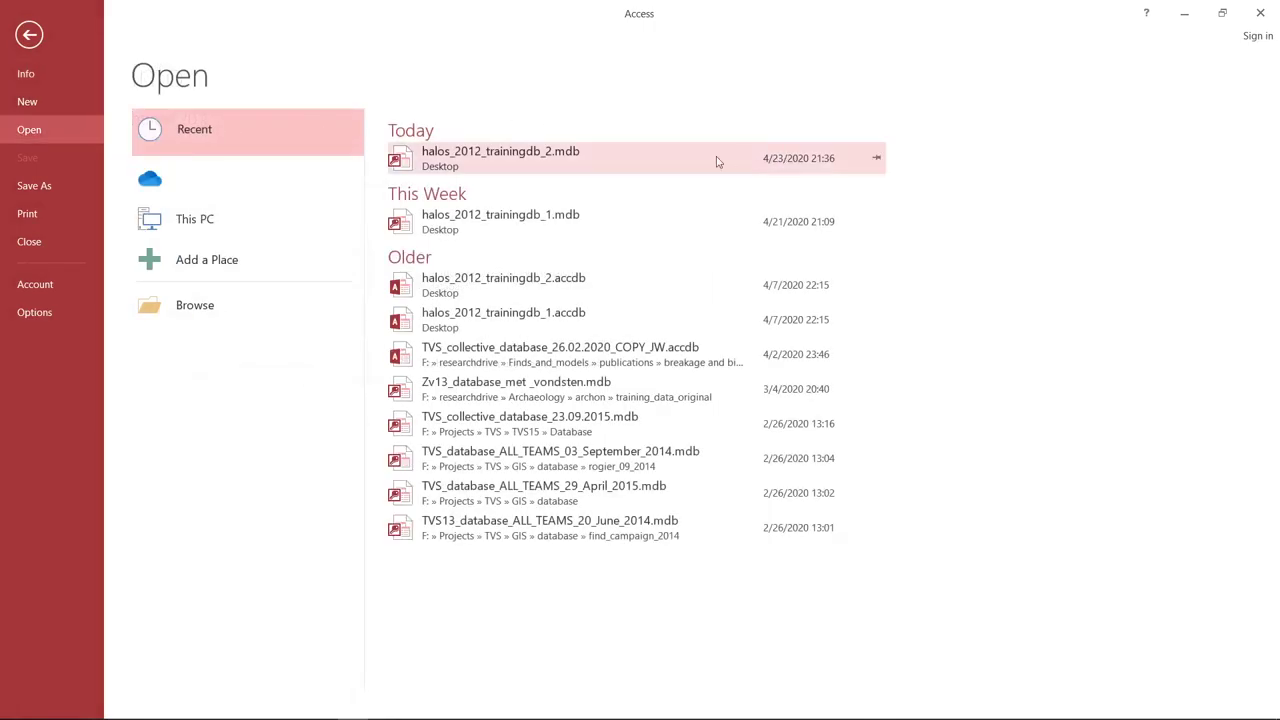
click(190, 309)
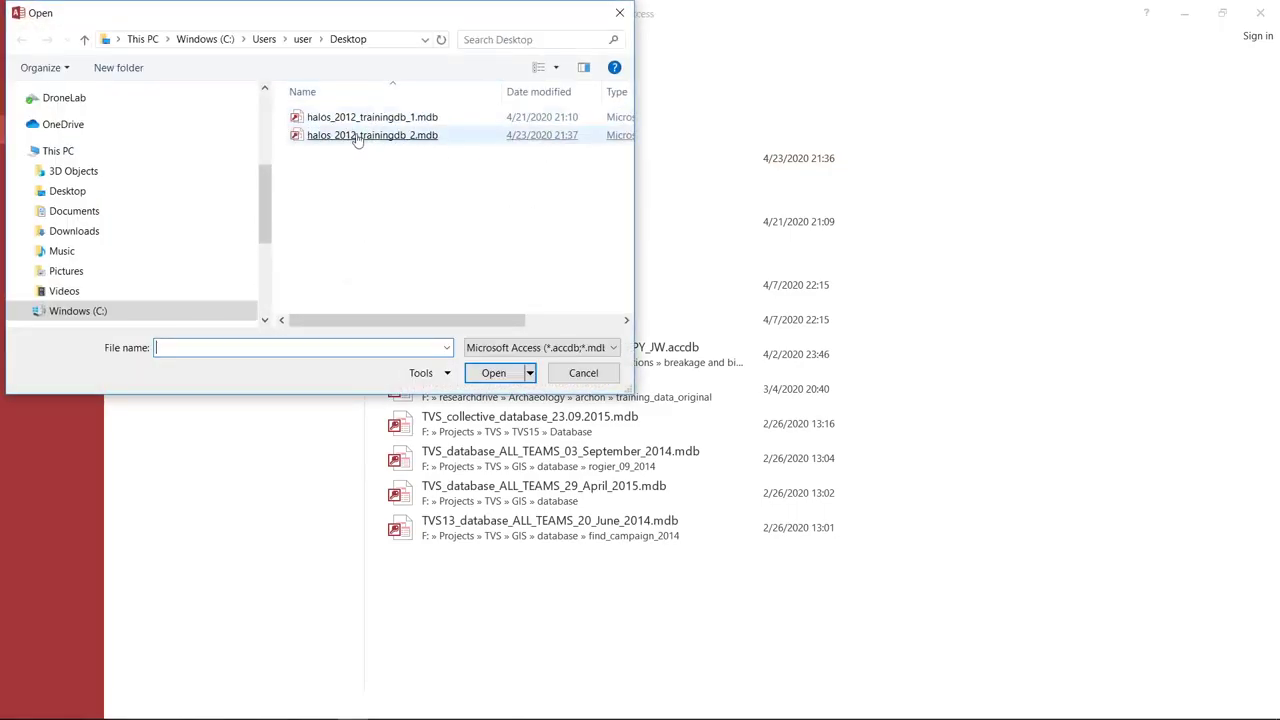
click(585, 376)
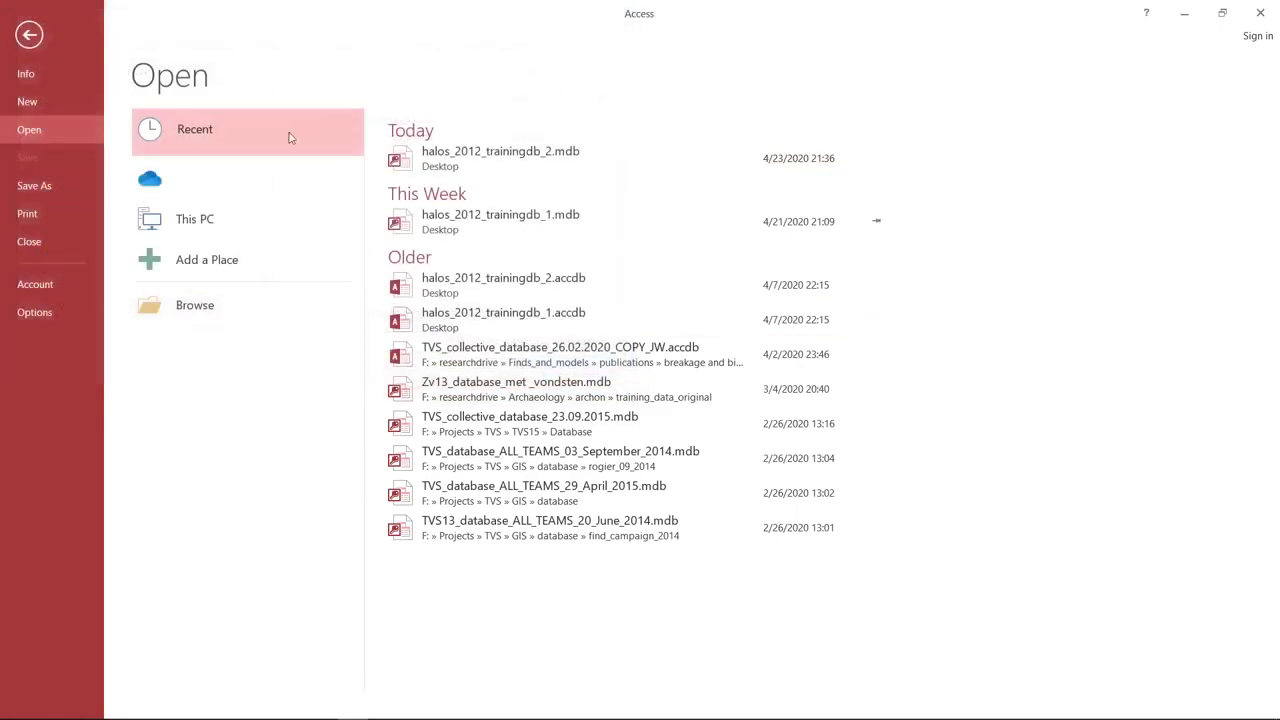
click(24, 28)
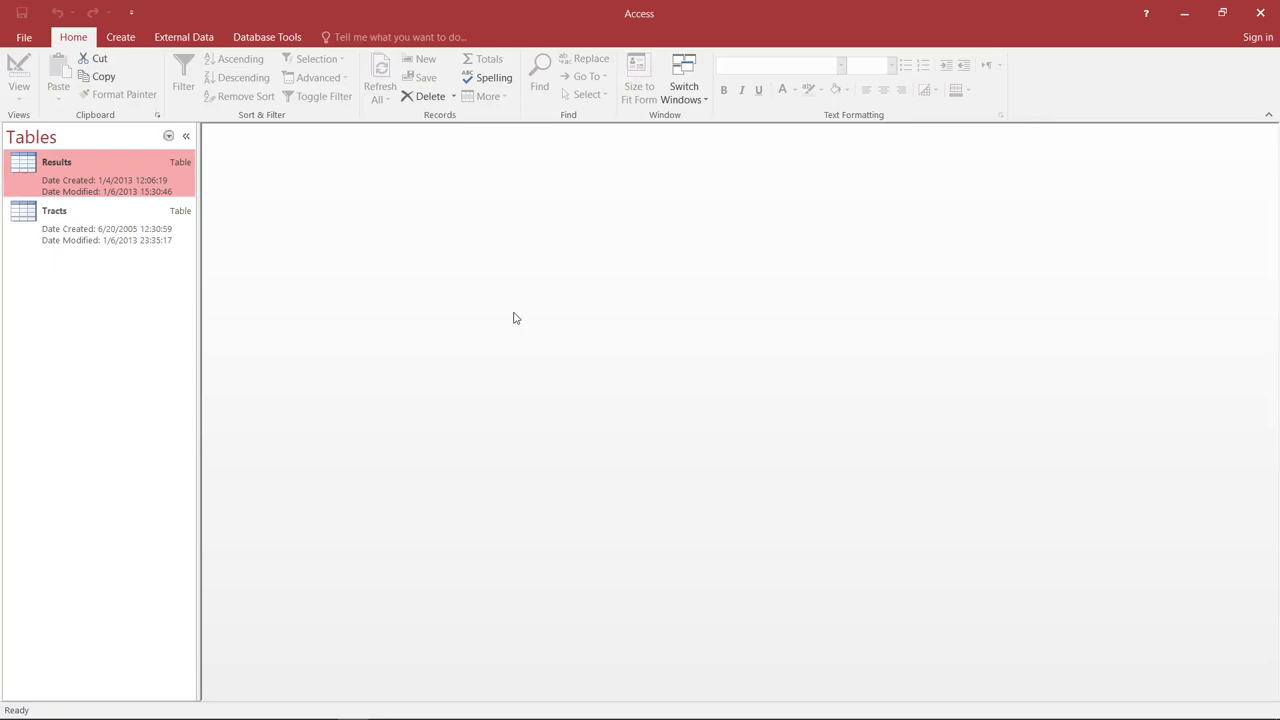
- Start a new form with the Form Wizard and include all fields from the Tracts table
click(121, 38)
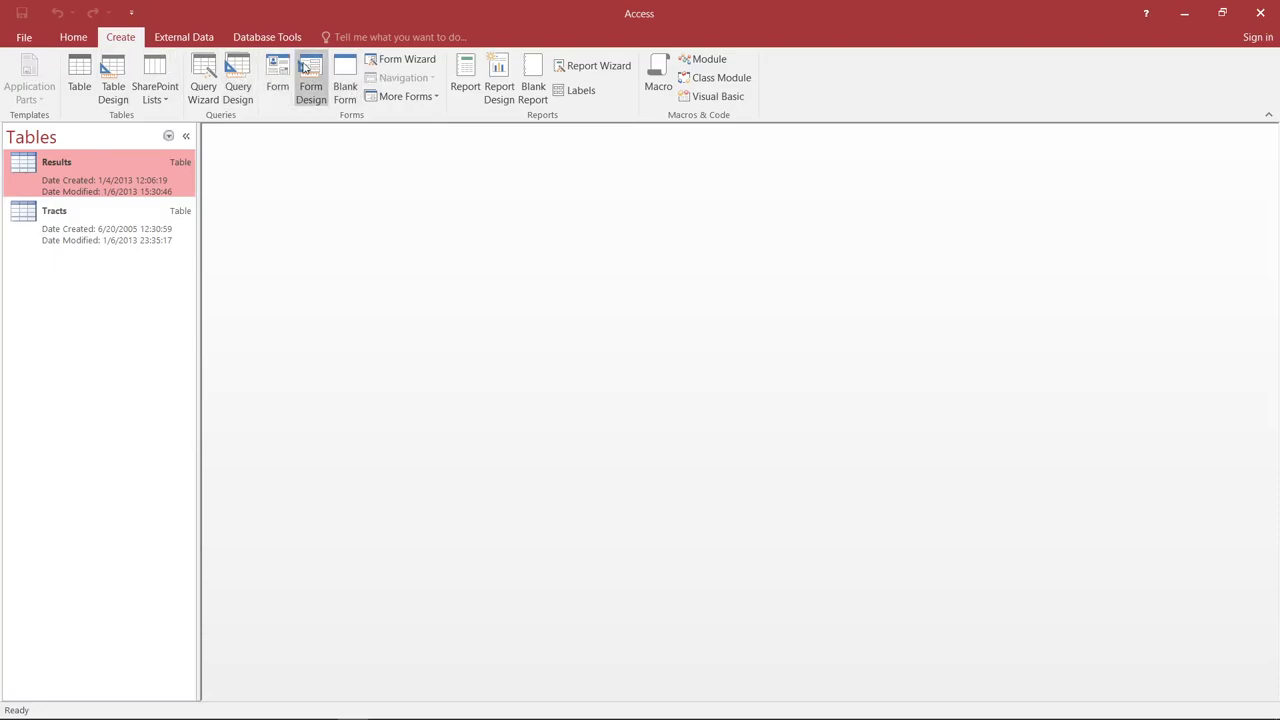
click(427, 97)
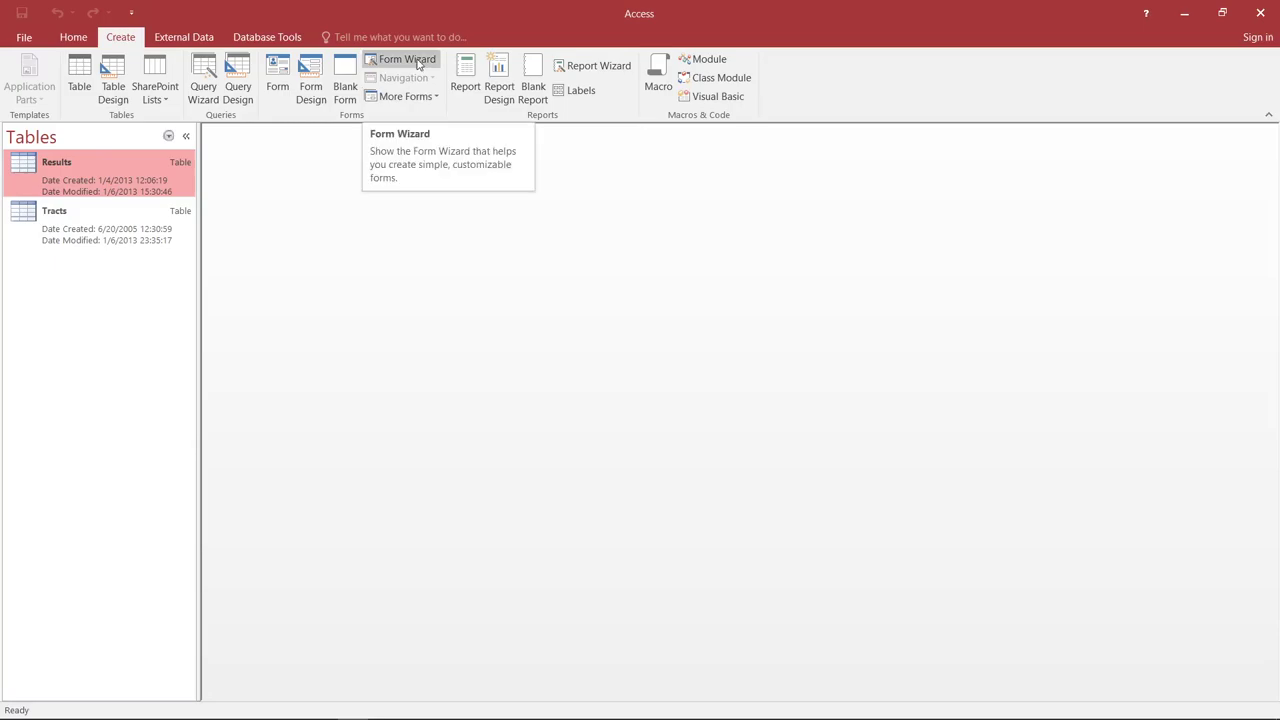
click(419, 62)
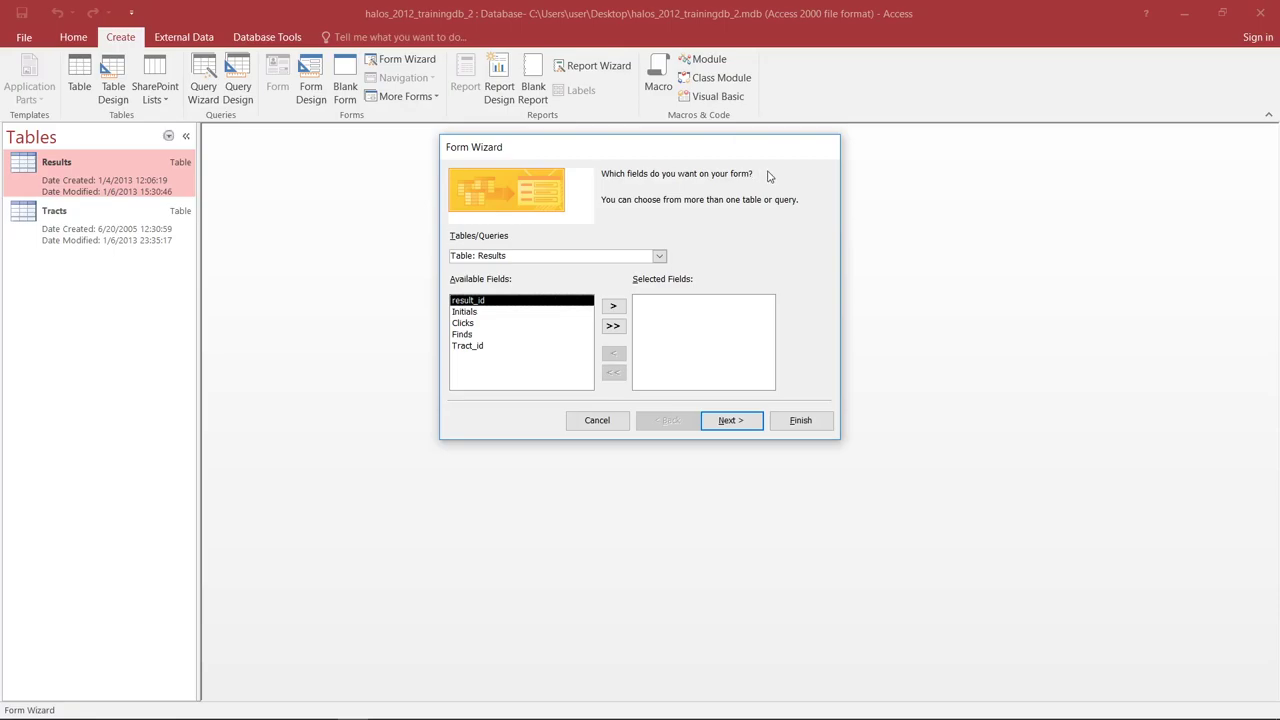
click(659, 256)
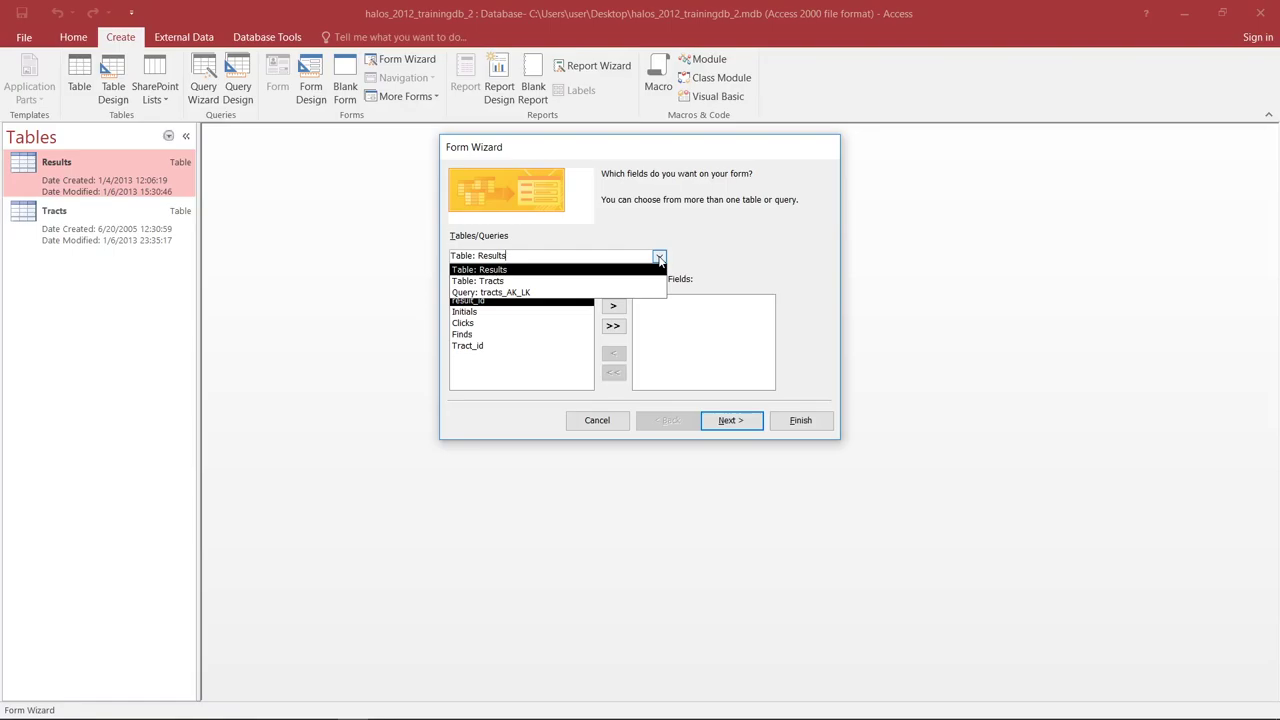
click(503, 281)
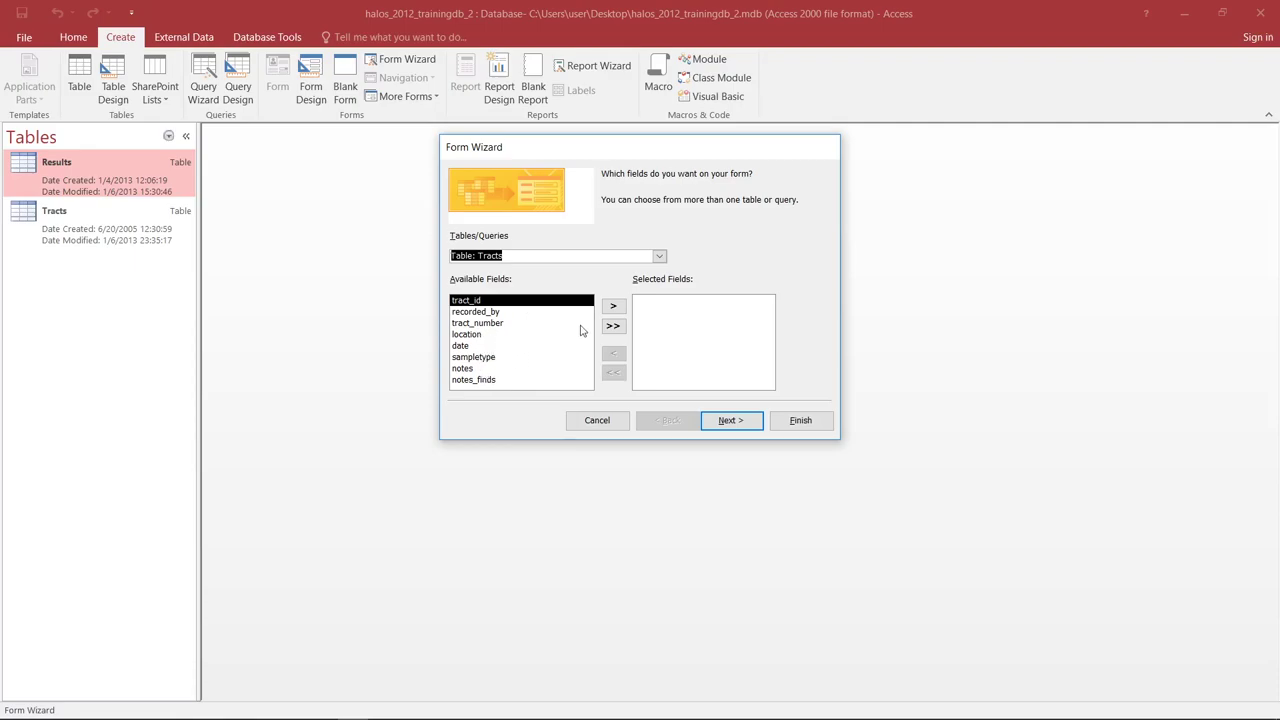
click(614, 330)
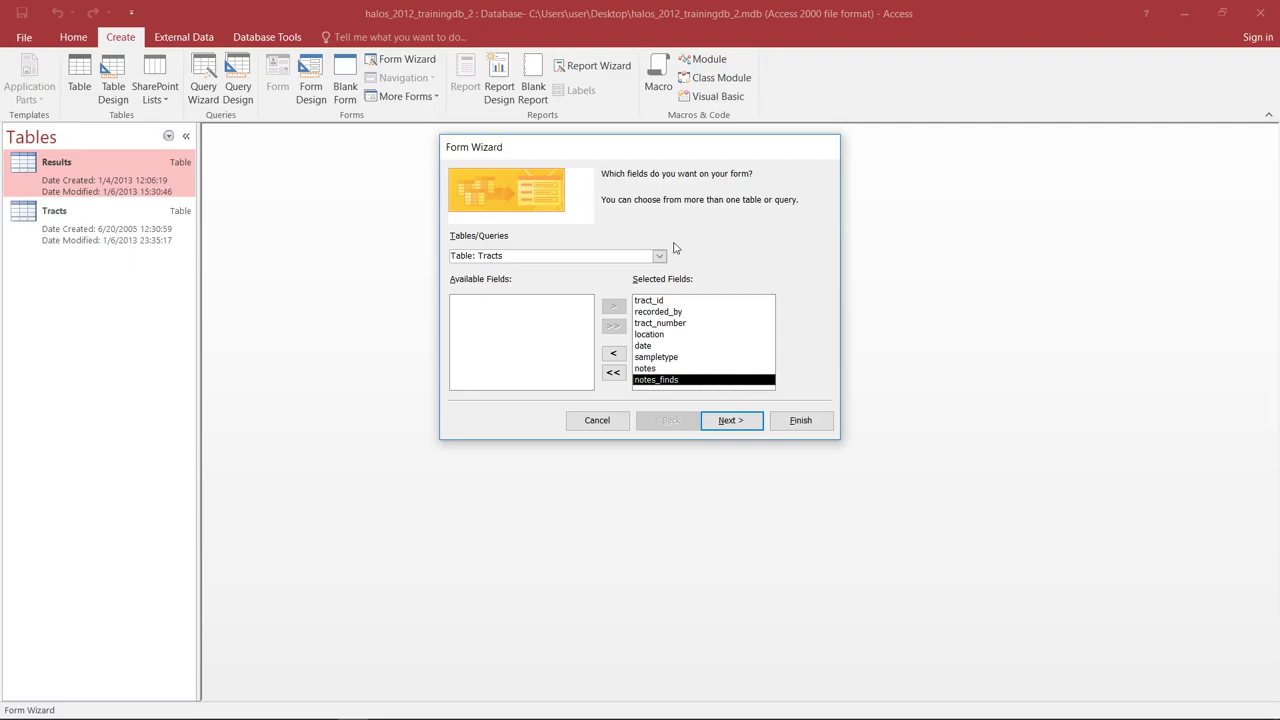
- Add all fields from the Results table to the form's selected fields and accept the field selection
click(659, 256)
click(610, 270)
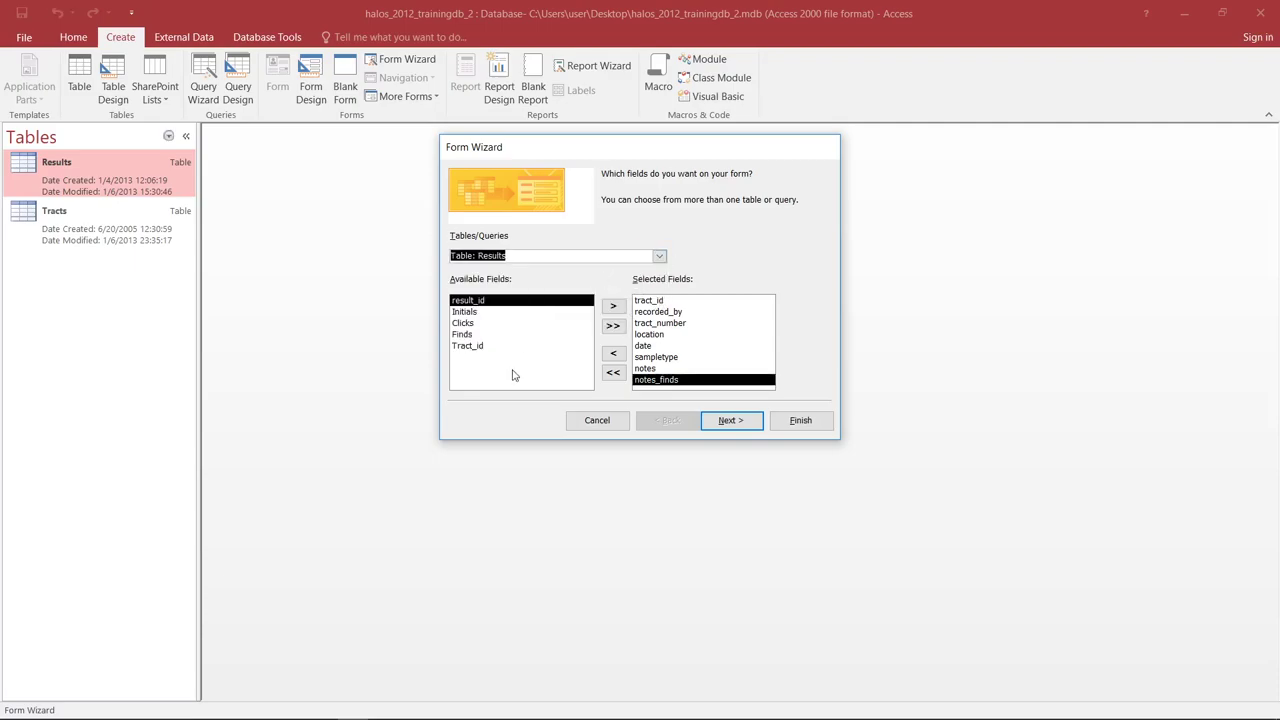
click(614, 328)
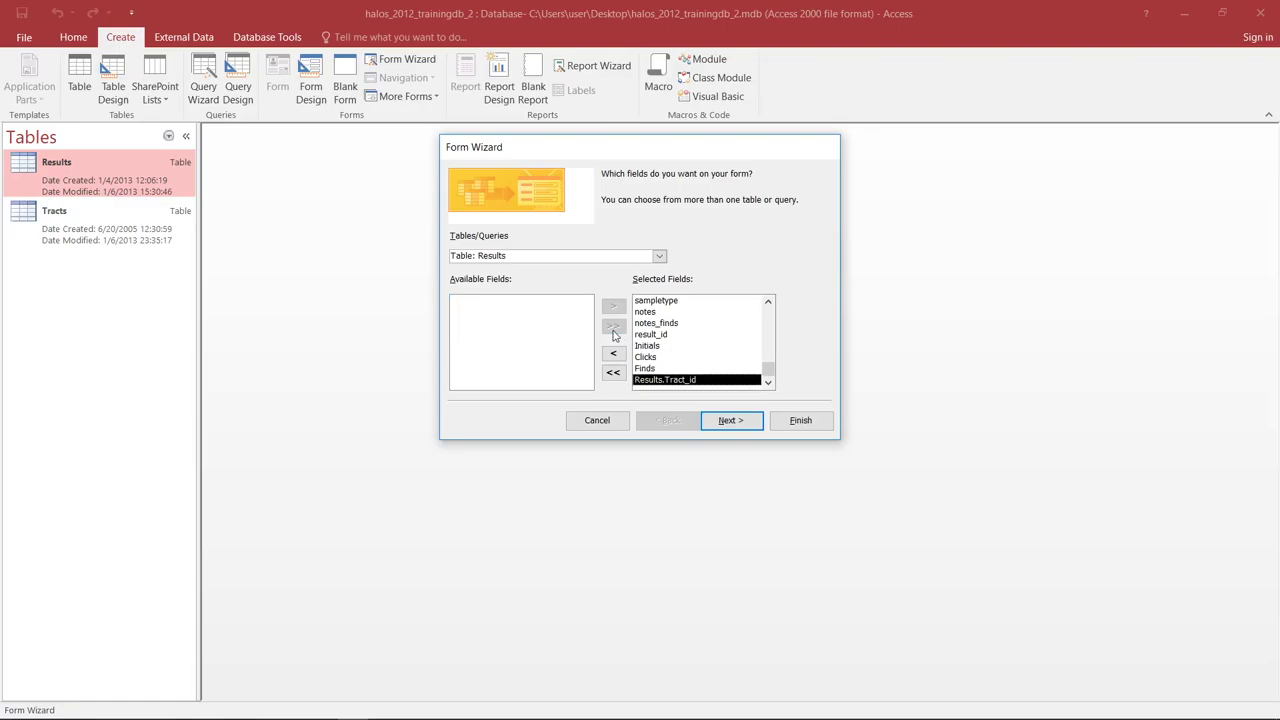
click(754, 425)
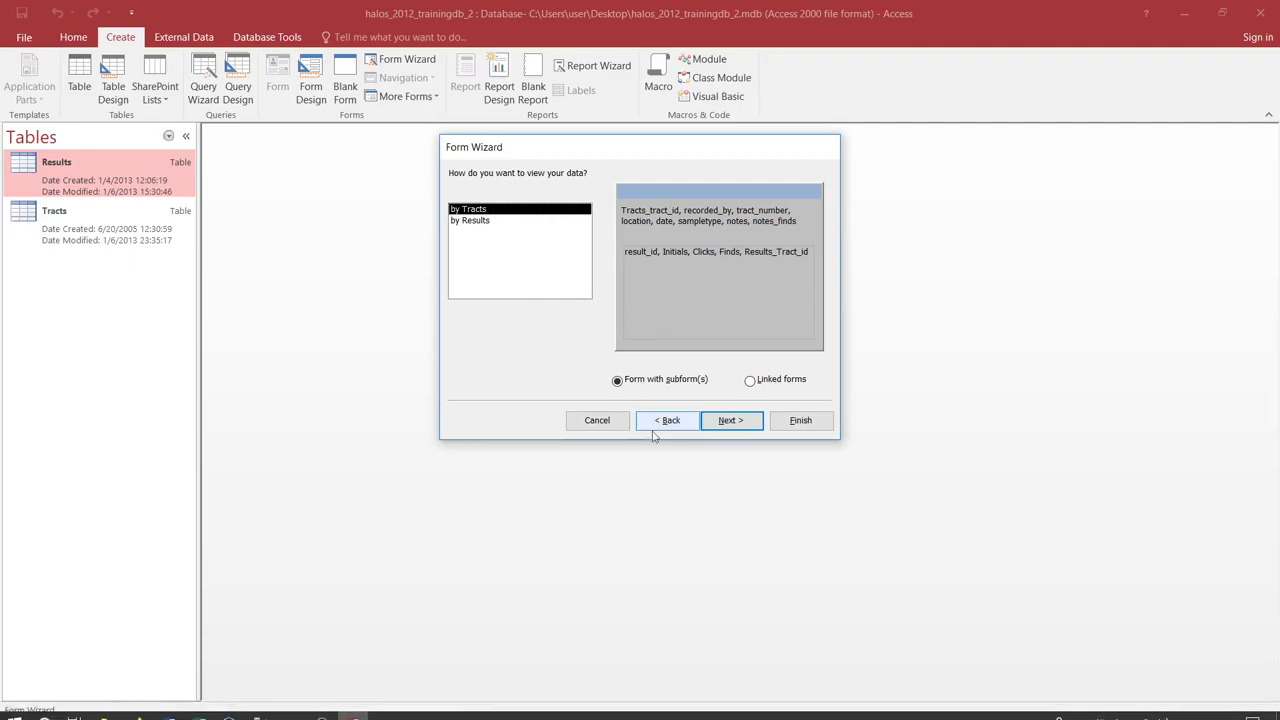
- Organise the form by Tracts with a subform, and use the Datasheet layout for the subform
click(741, 427)
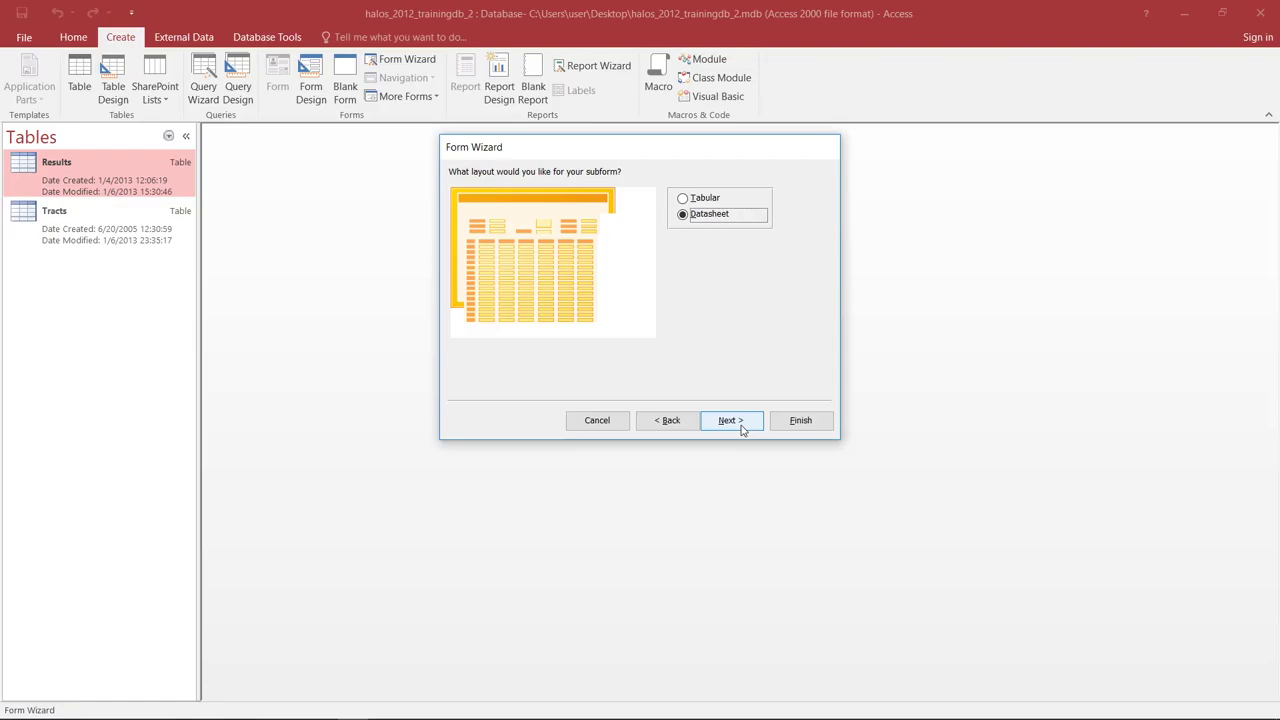
click(706, 198)
click(717, 215)
click(730, 420)
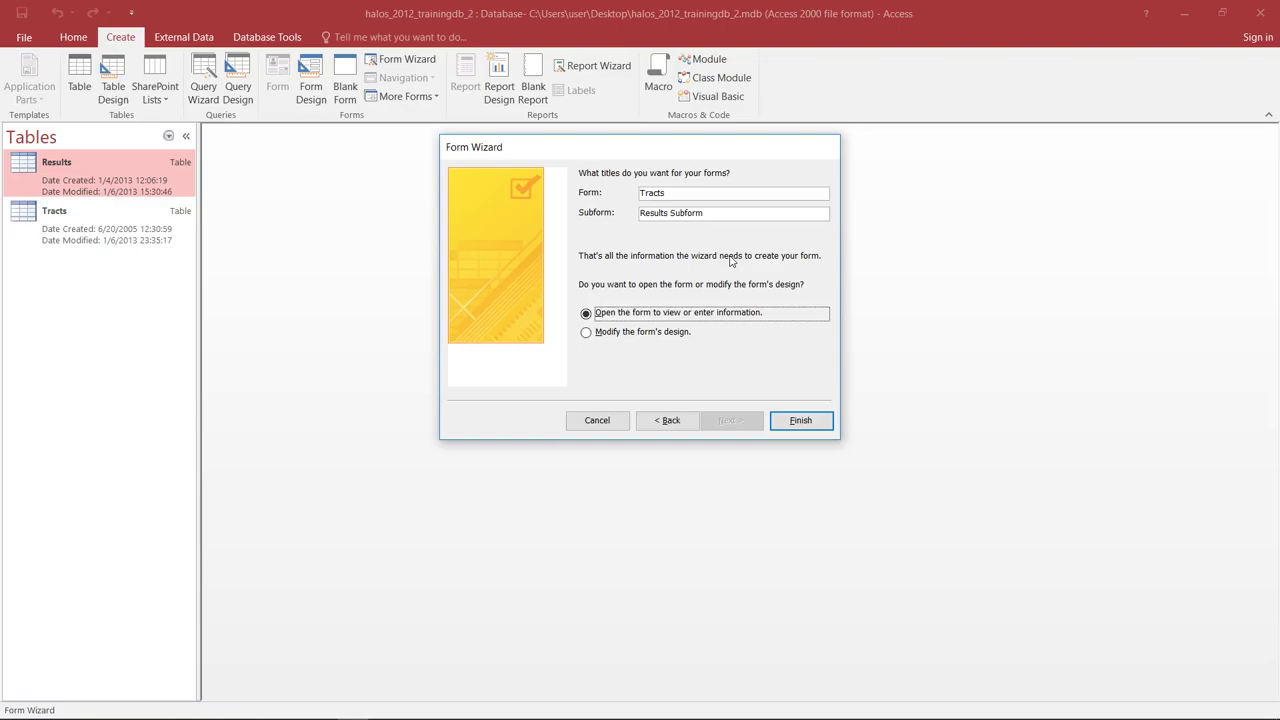
- Create the form with the titles Tracts and Results Subform, open it to view information, and maximize its window
click(726, 193)
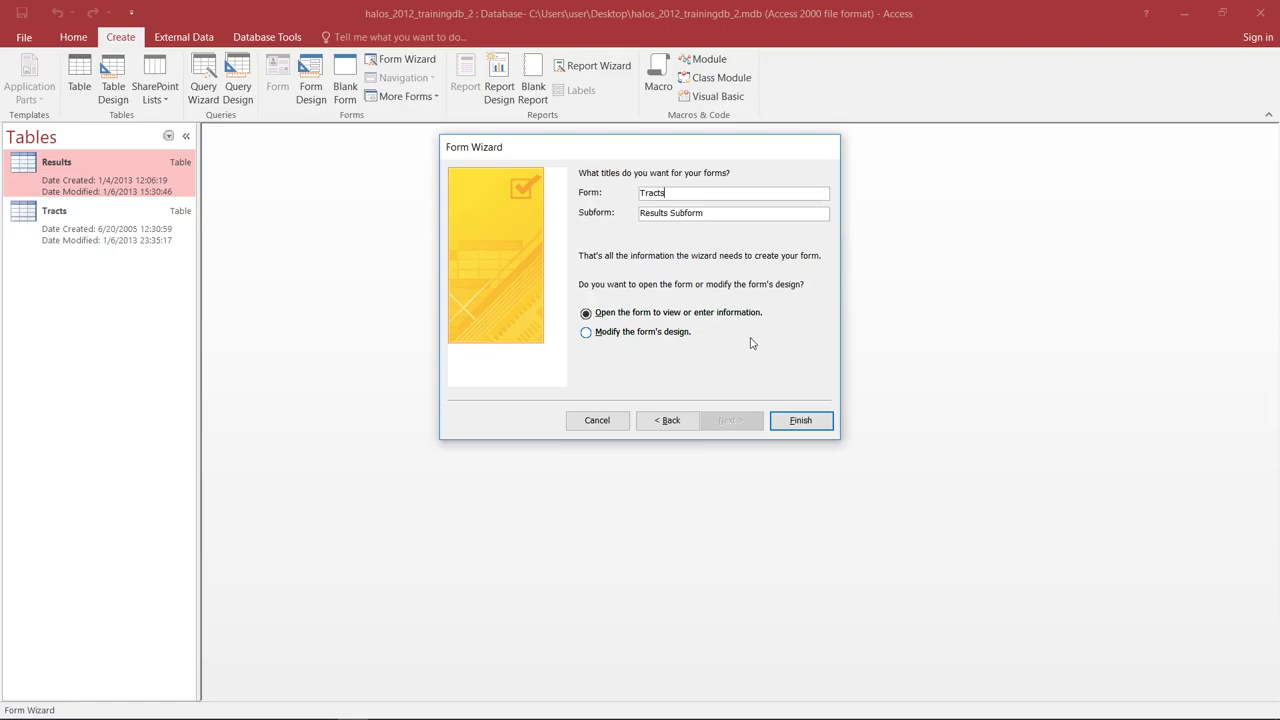
click(801, 424)
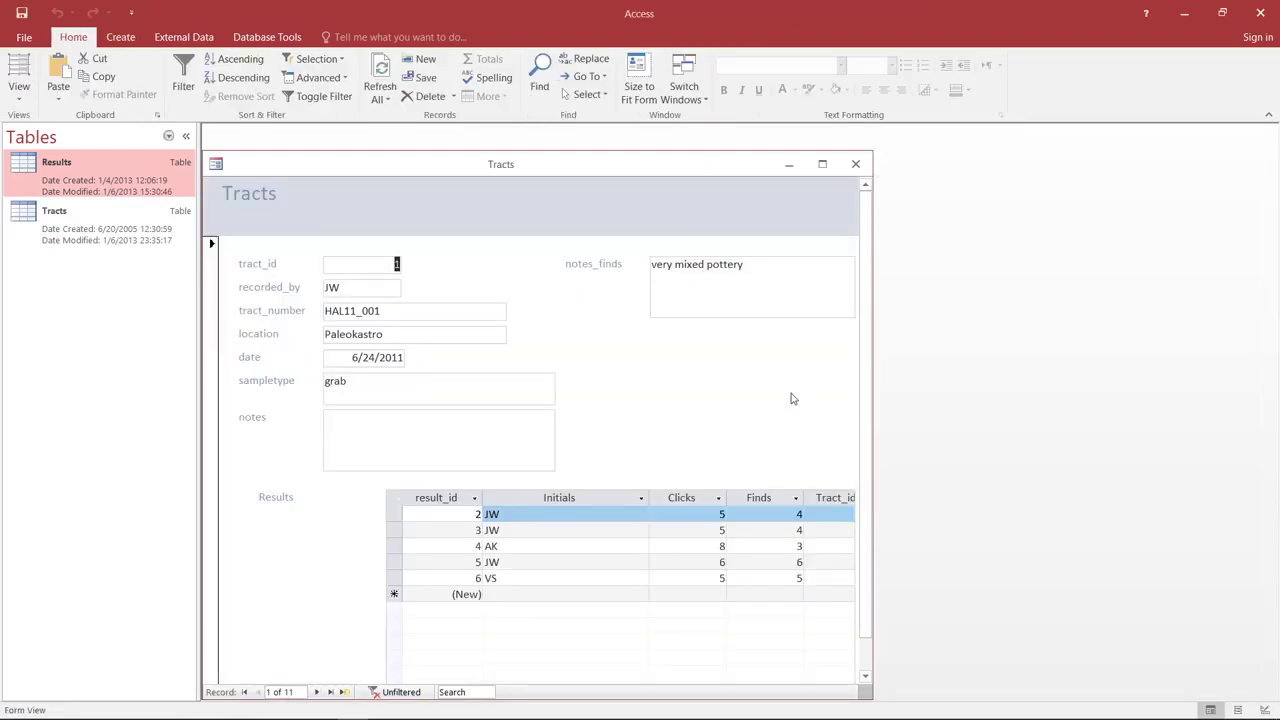
mouse_move(363, 710)
key(alt+c)
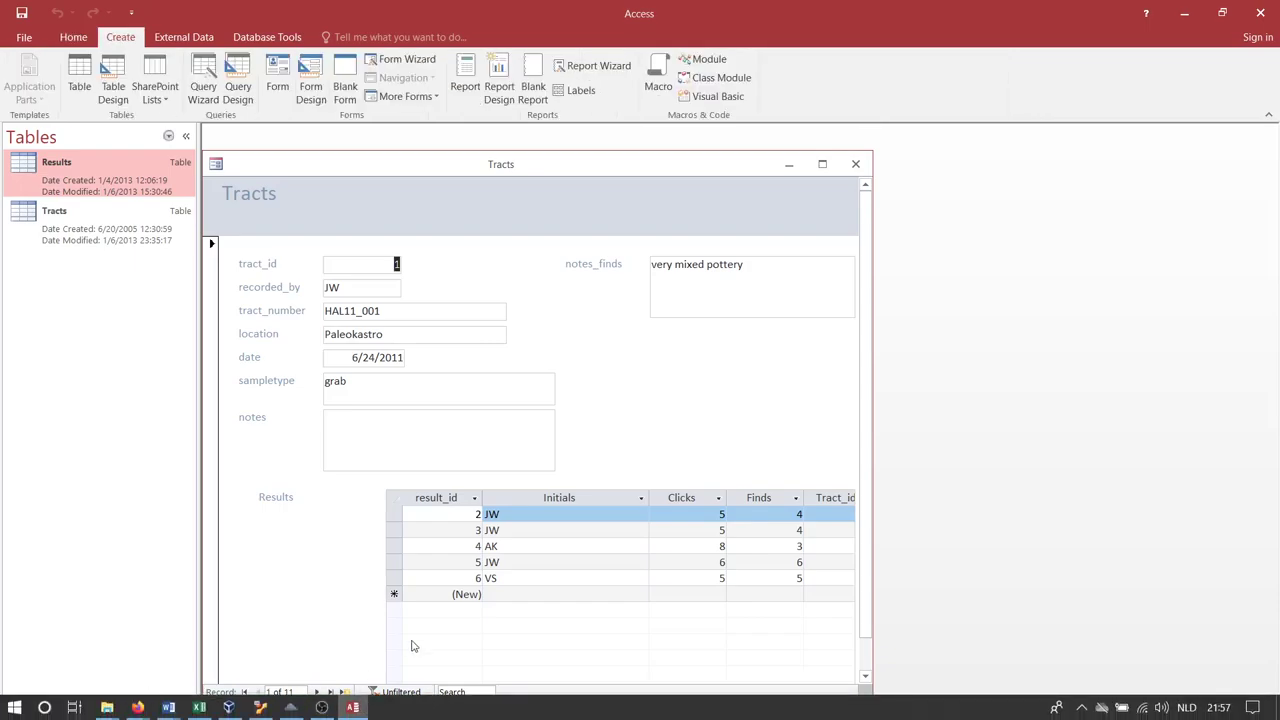
click(822, 164)
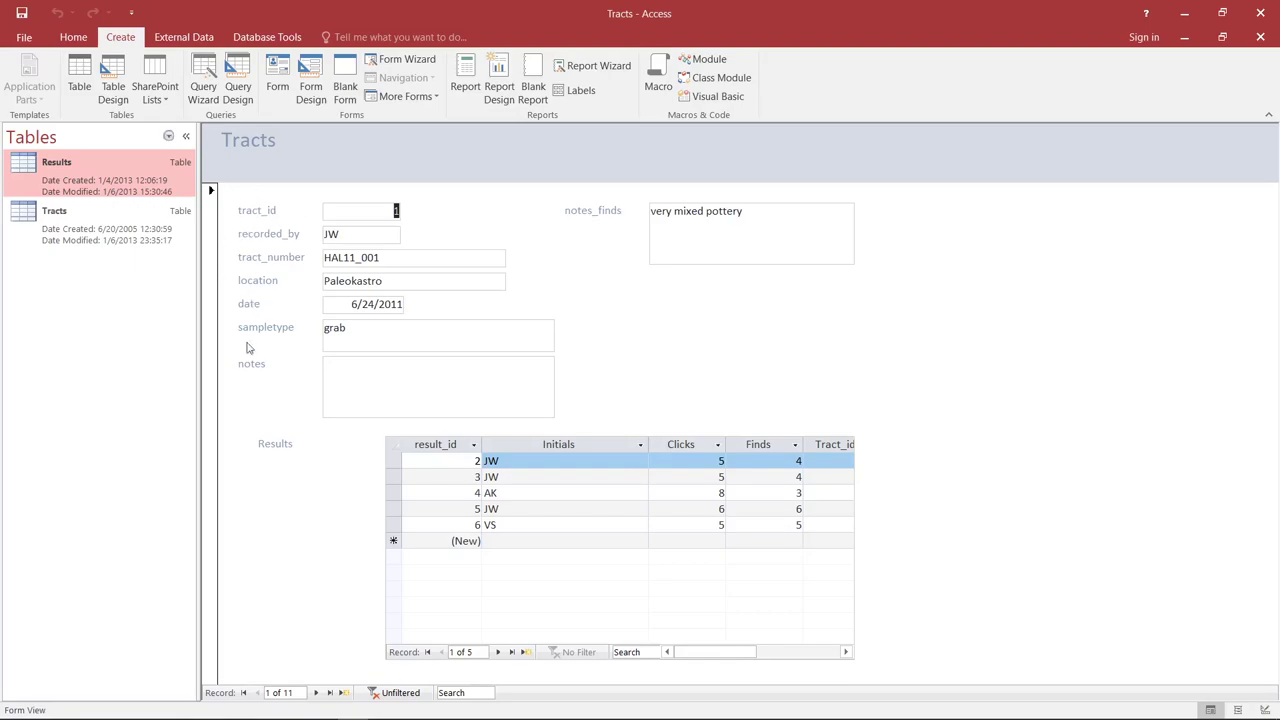
- Examine the tract fields on the first record and the columns of the Results subform
click(387, 239)
click(445, 258)
click(441, 283)
click(388, 304)
click(422, 327)
click(431, 397)
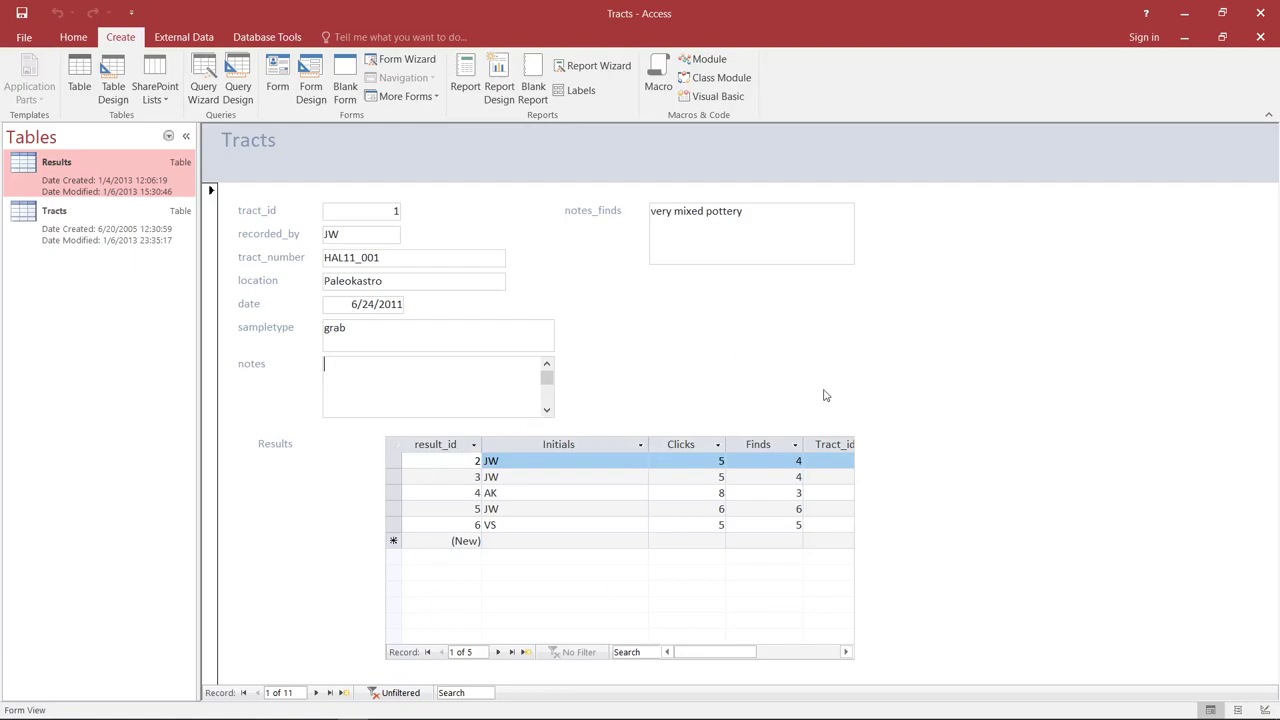
click(738, 651)
drag(700, 652, 651, 651)
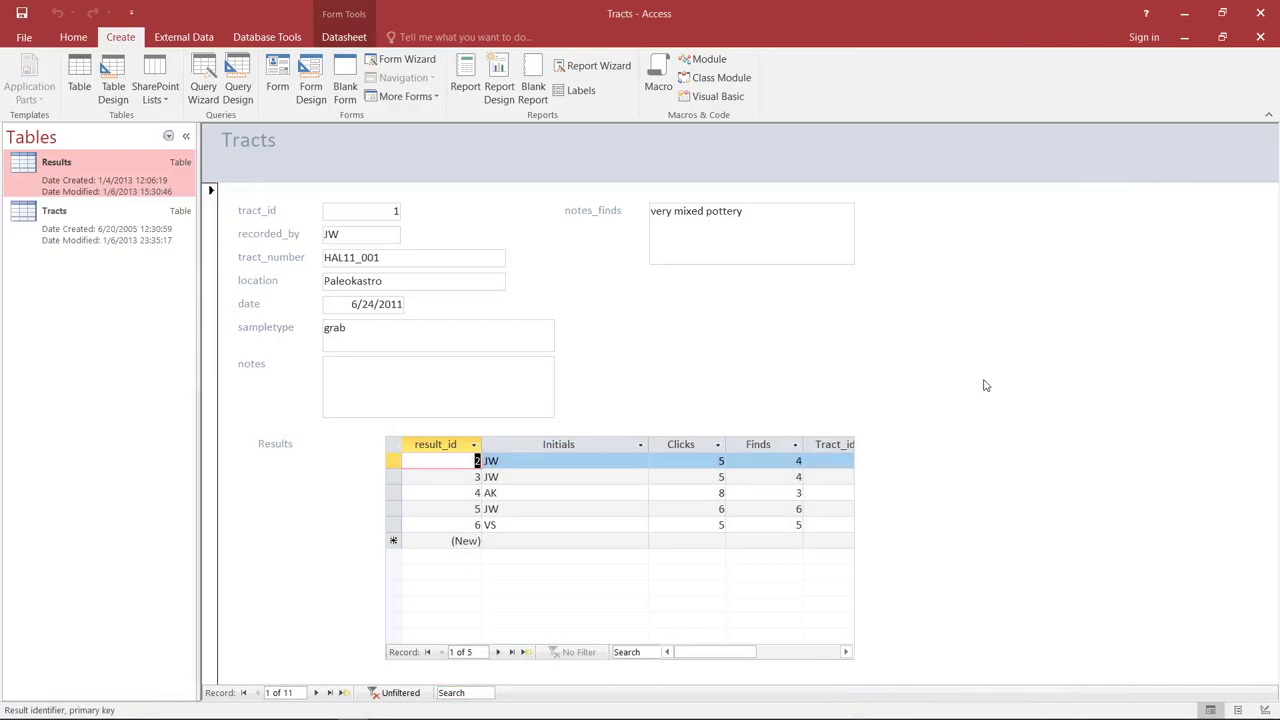
- List the database's forms in the navigation pane, select the Tracts form, and show all Access objects
click(167, 135)
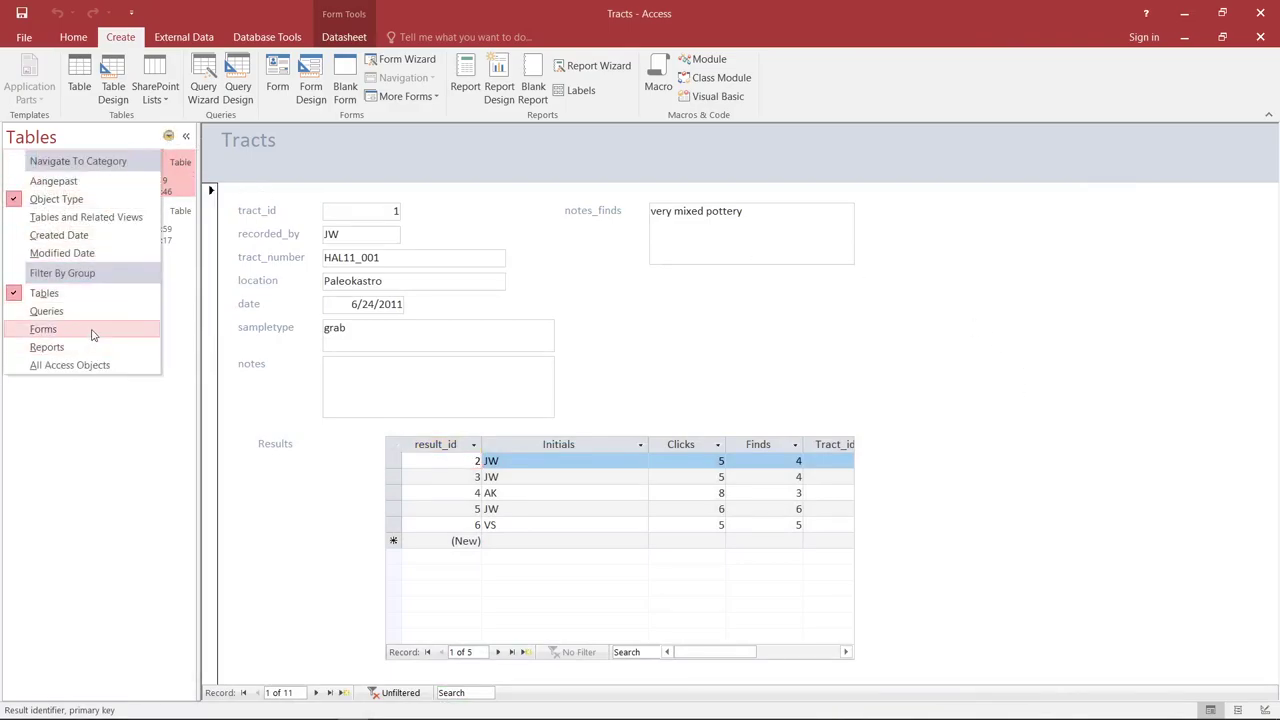
click(94, 330)
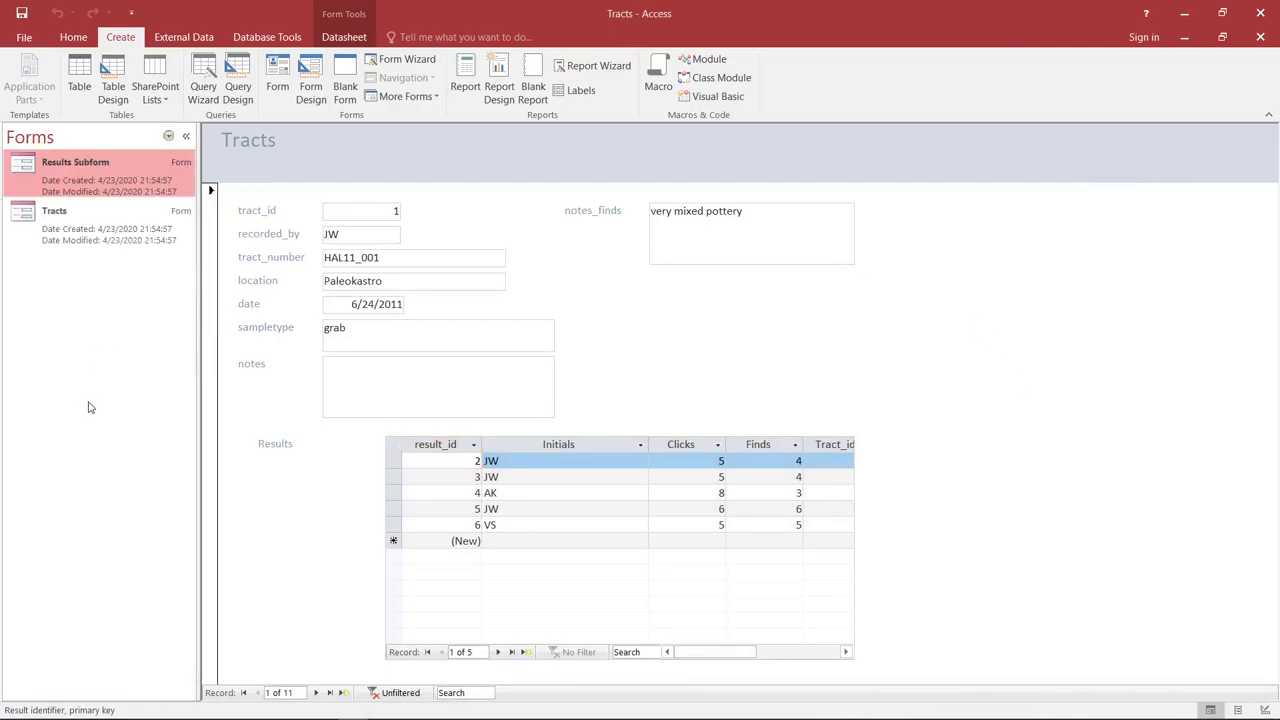
click(100, 222)
click(168, 135)
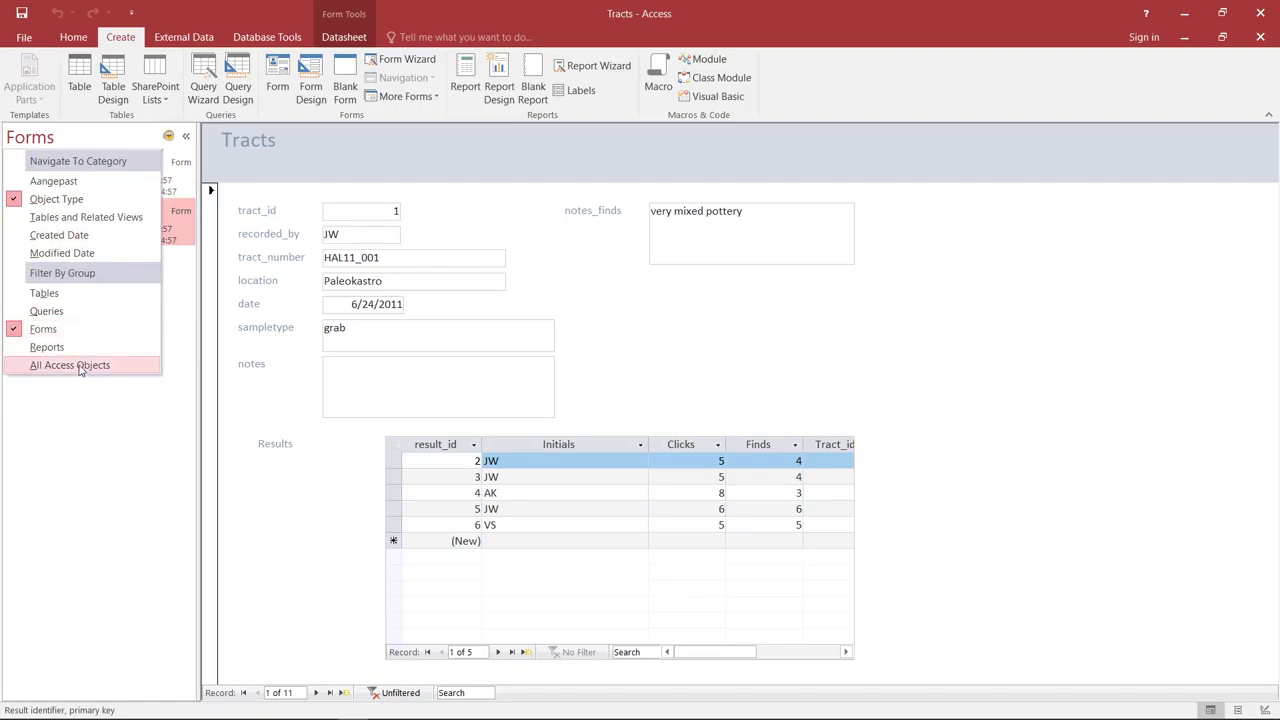
click(80, 366)
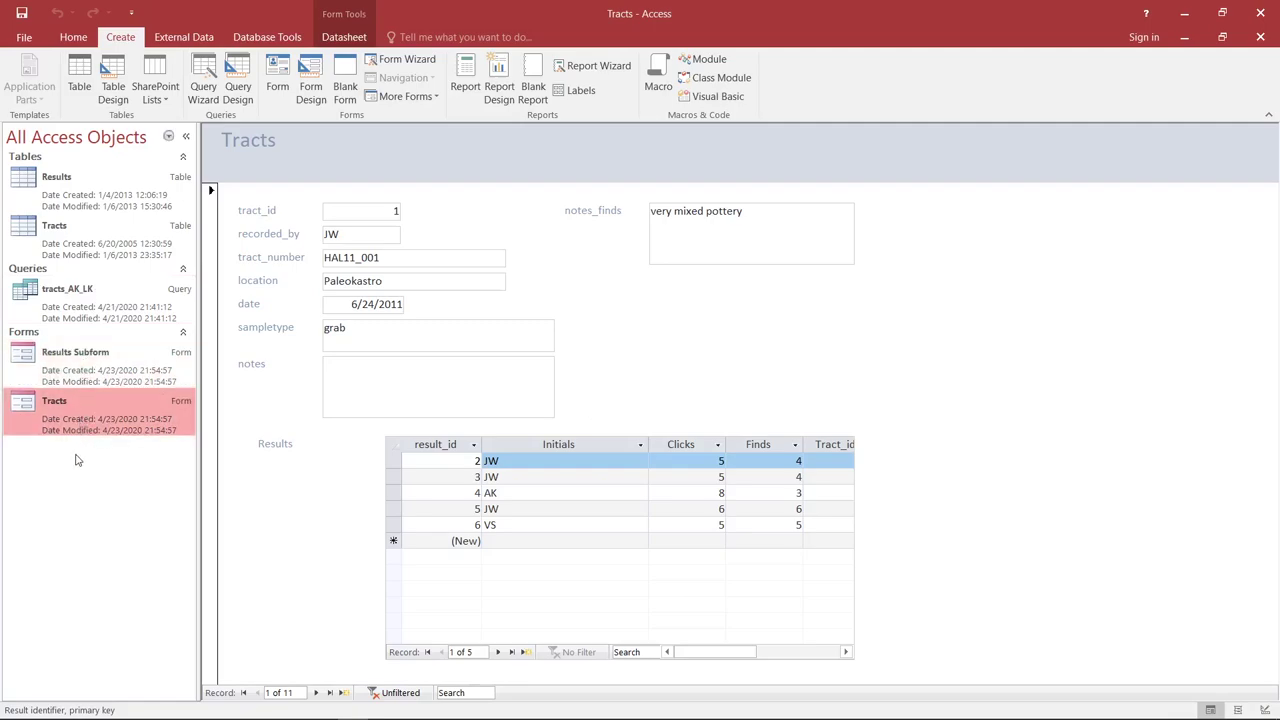
click(200, 44)
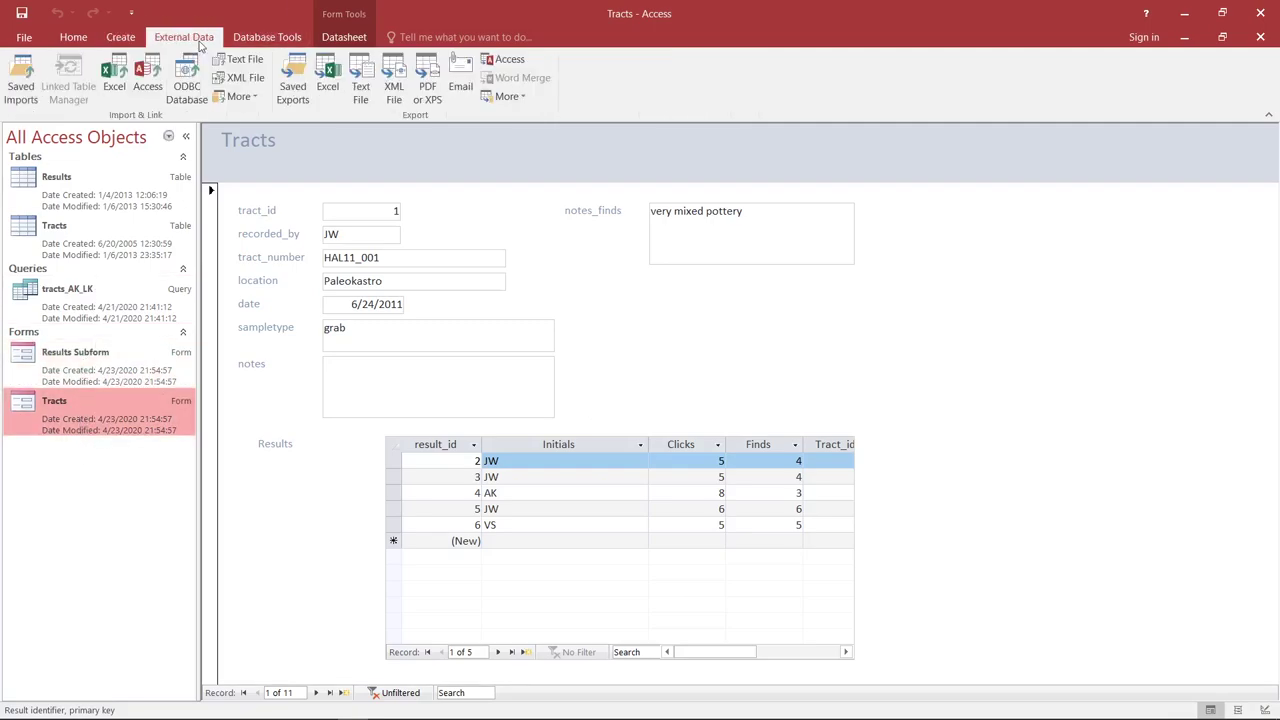
click(347, 40)
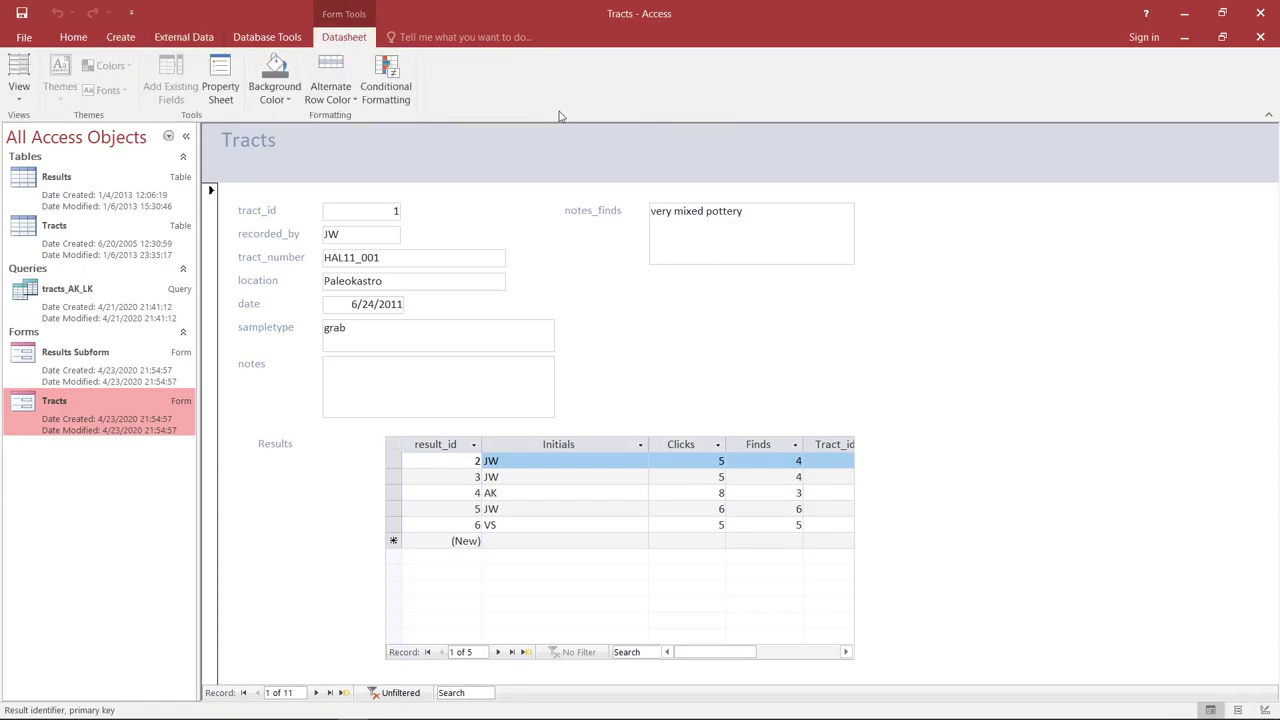
click(587, 669)
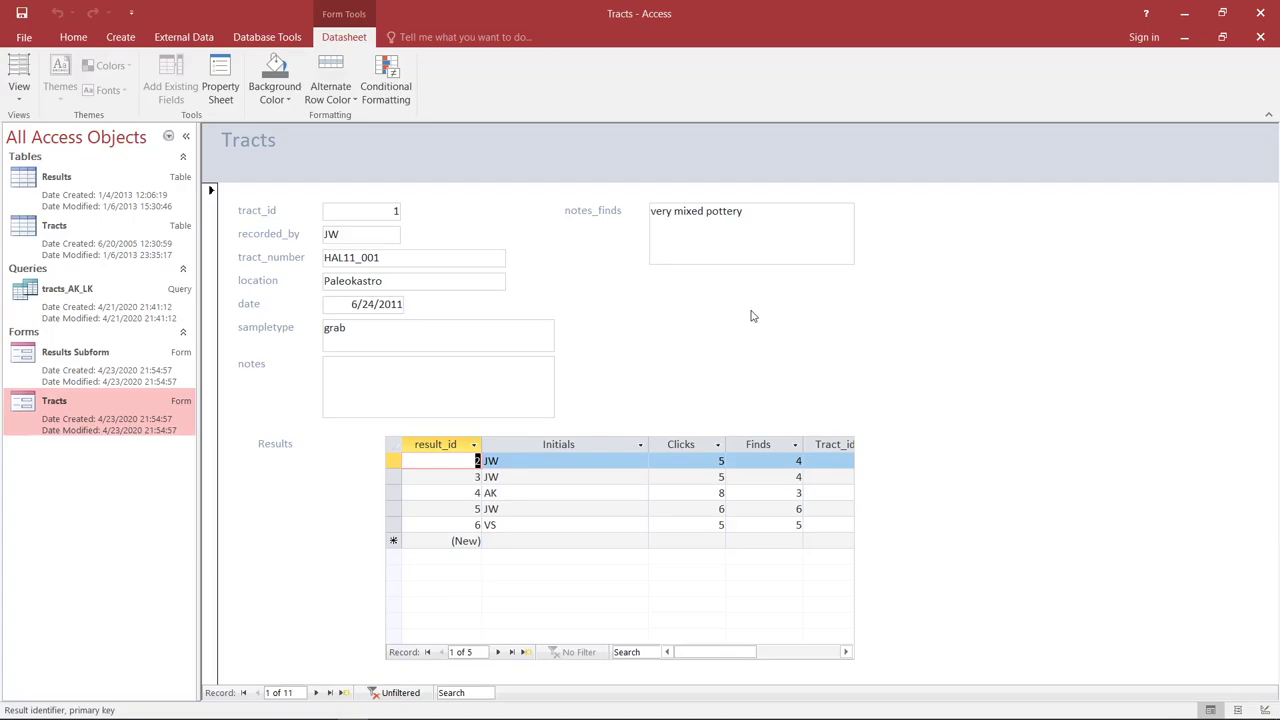
- Hide the result_id and Tract_id columns in the Results subform
click(427, 444)
right_click(427, 444)
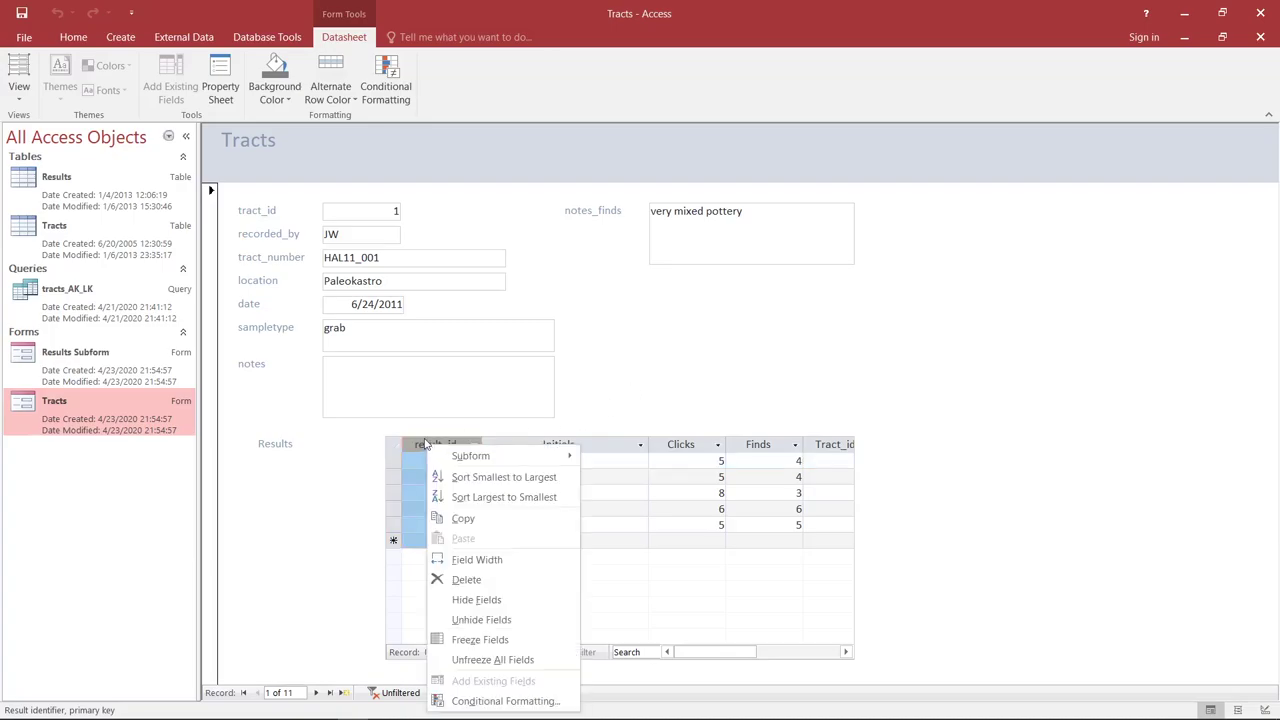
click(489, 599)
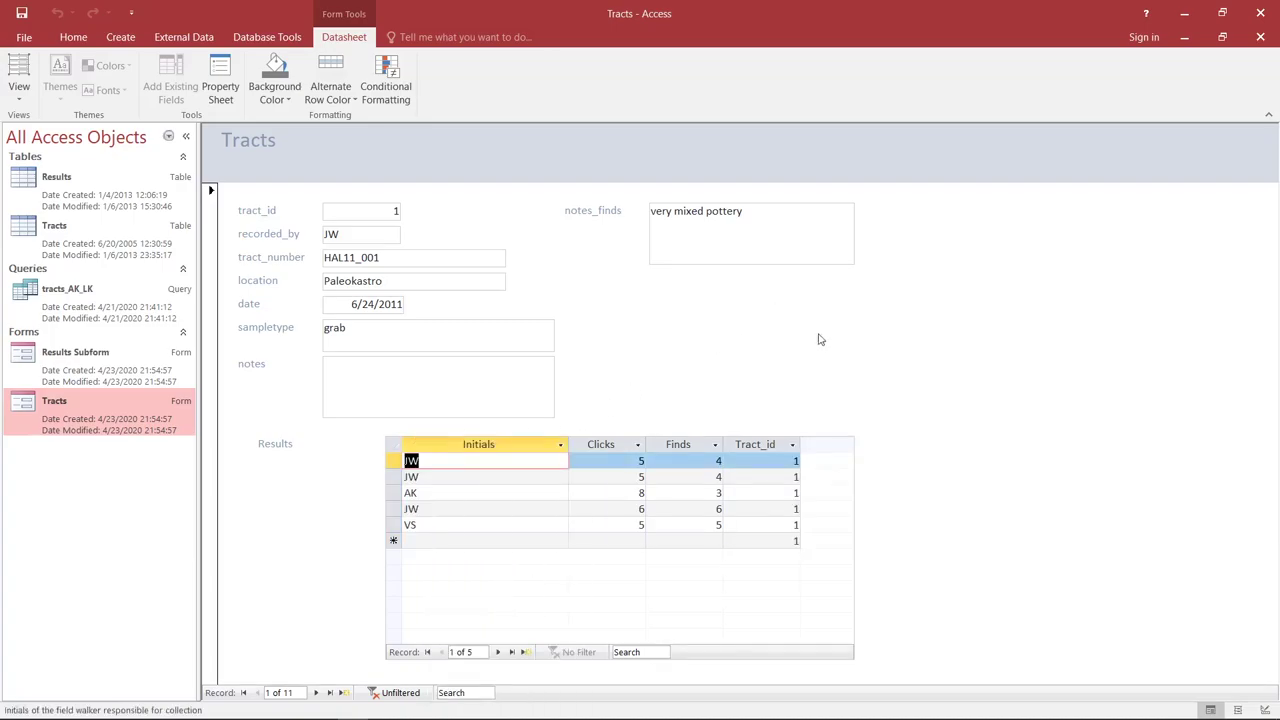
drag(800, 439, 833, 439)
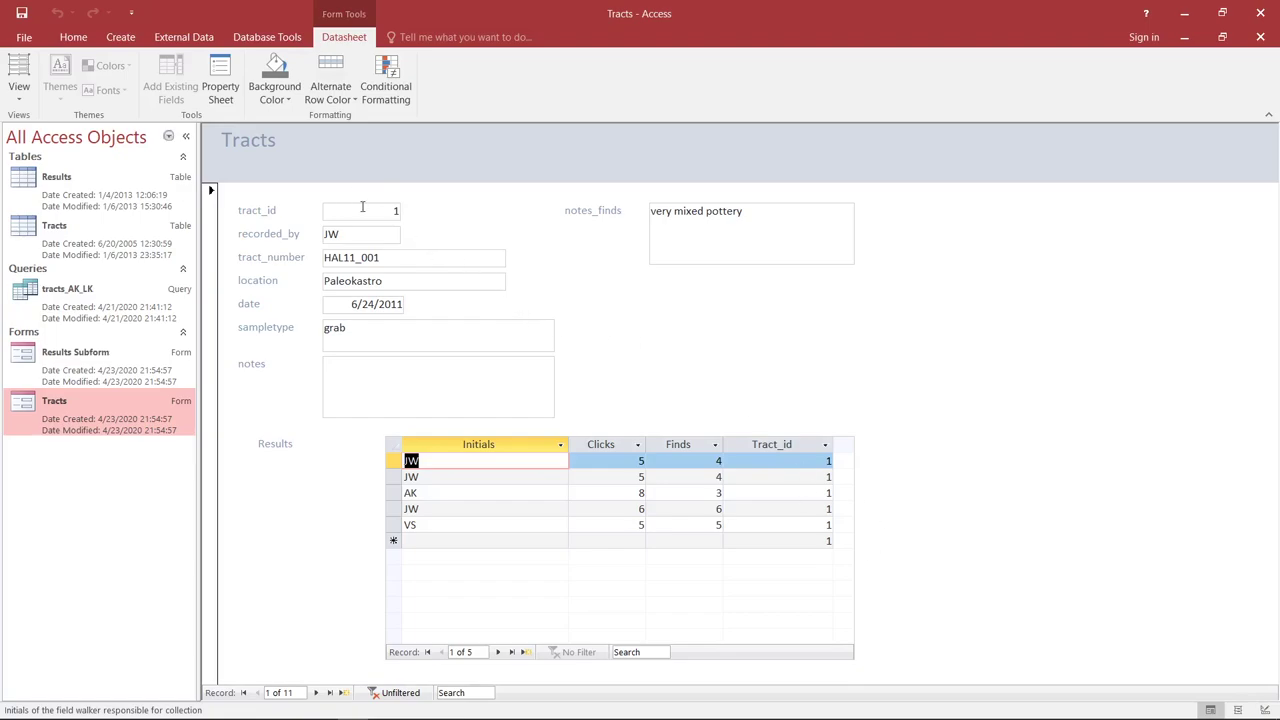
right_click(795, 446)
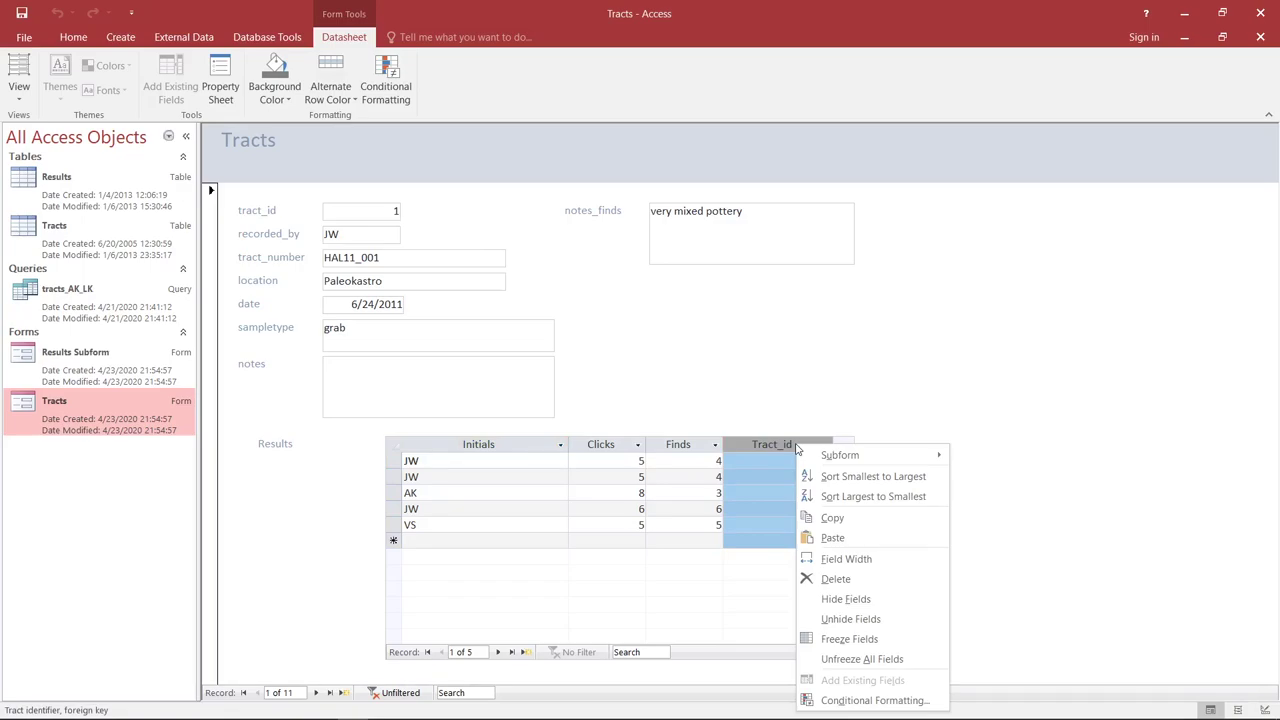
click(846, 599)
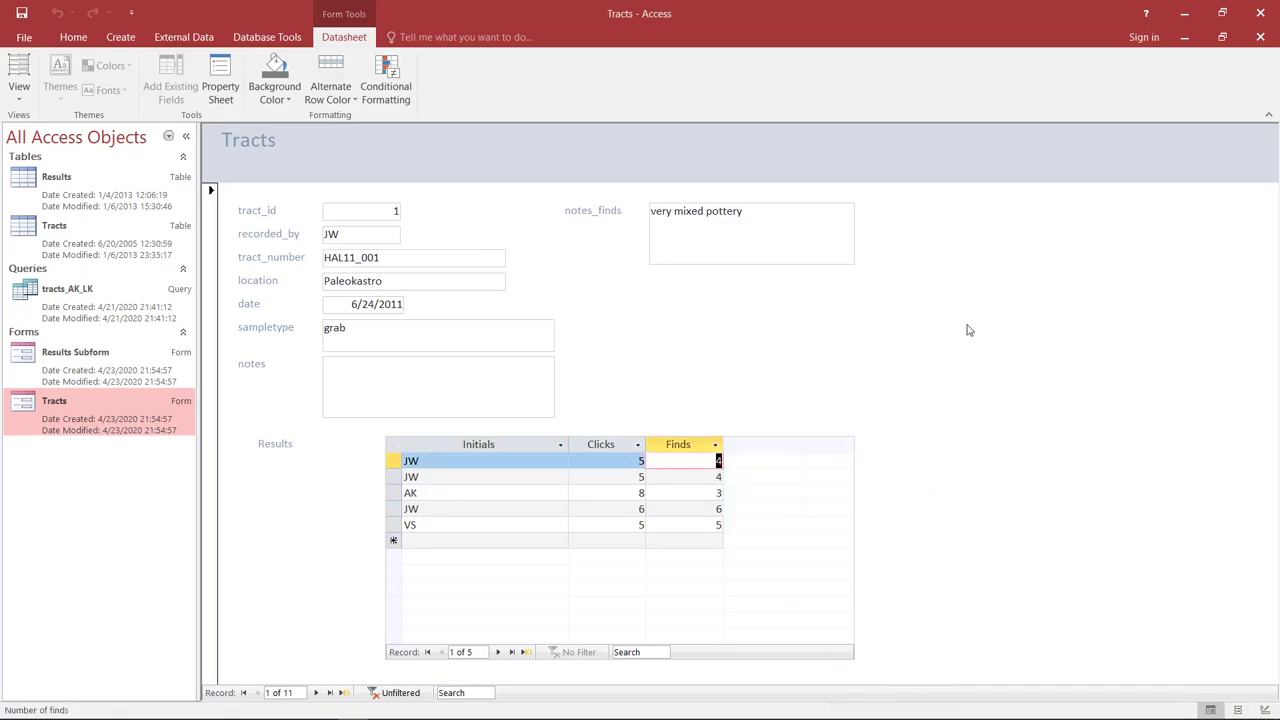
- Widen the Clicks and Finds columns so the Results subform's columns fill its width
drag(645, 444, 710, 444)
drag(788, 444, 855, 443)
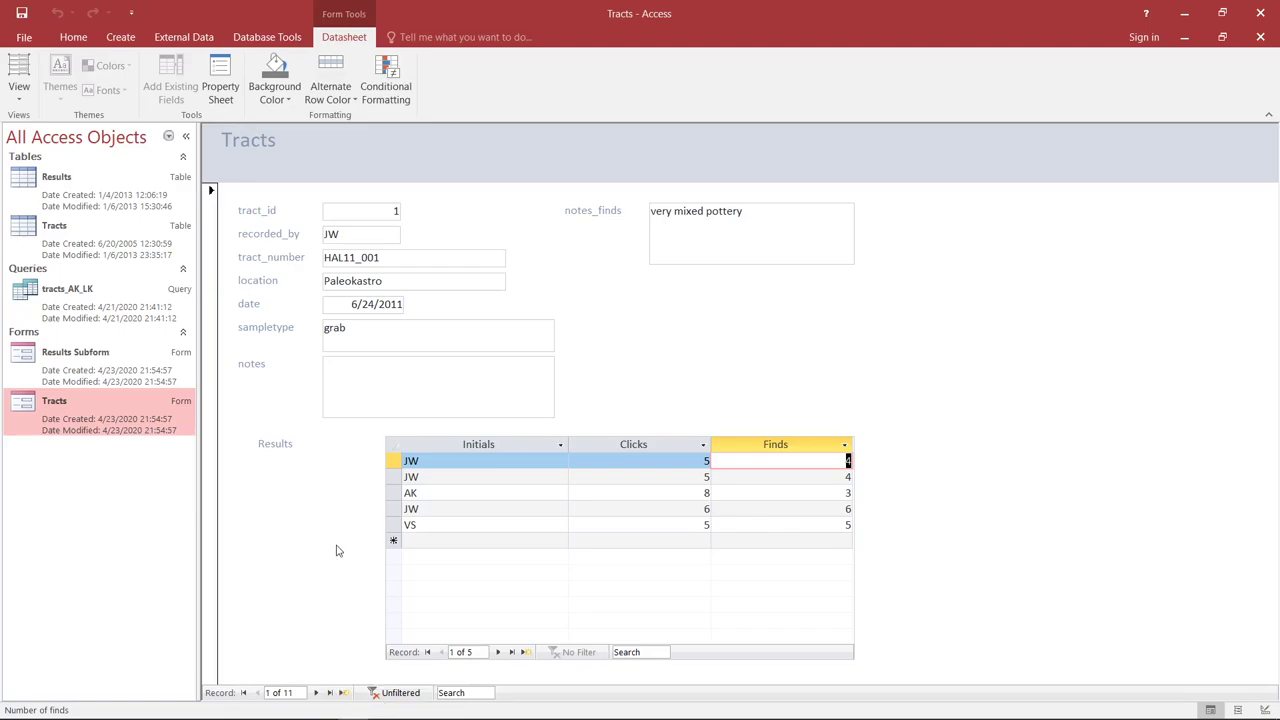
- Browse the tract records through to the last one and back to the seventh, checking the results linked to each tract
click(316, 692)
click(316, 692)
click(316, 692)
click(316, 692)
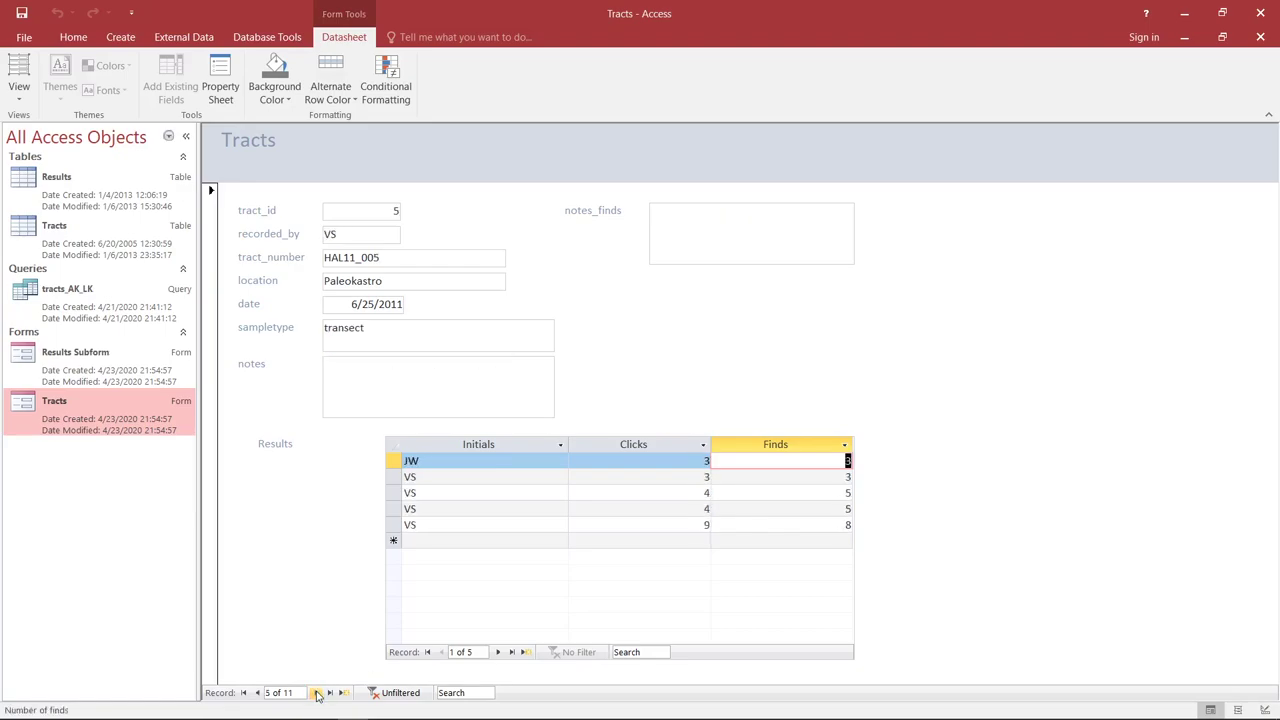
click(257, 692)
click(316, 693)
click(316, 693)
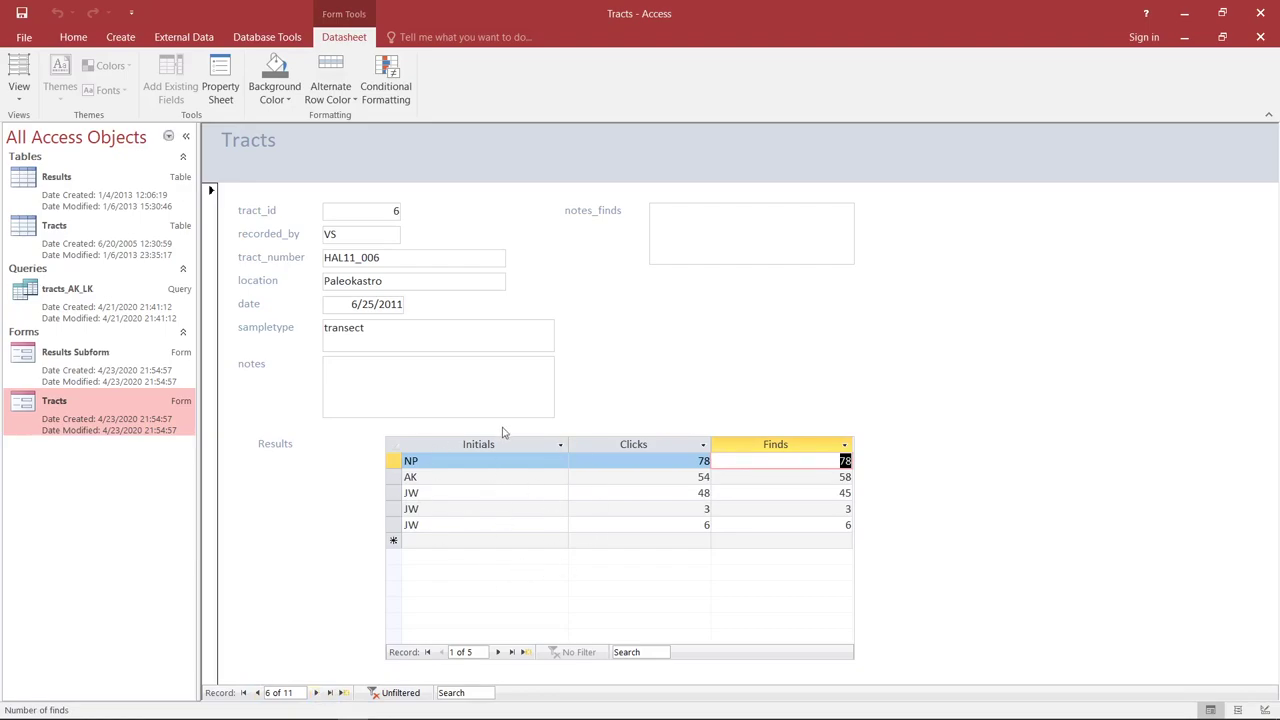
click(316, 693)
click(316, 693)
click(316, 693)
click(317, 693)
click(317, 693)
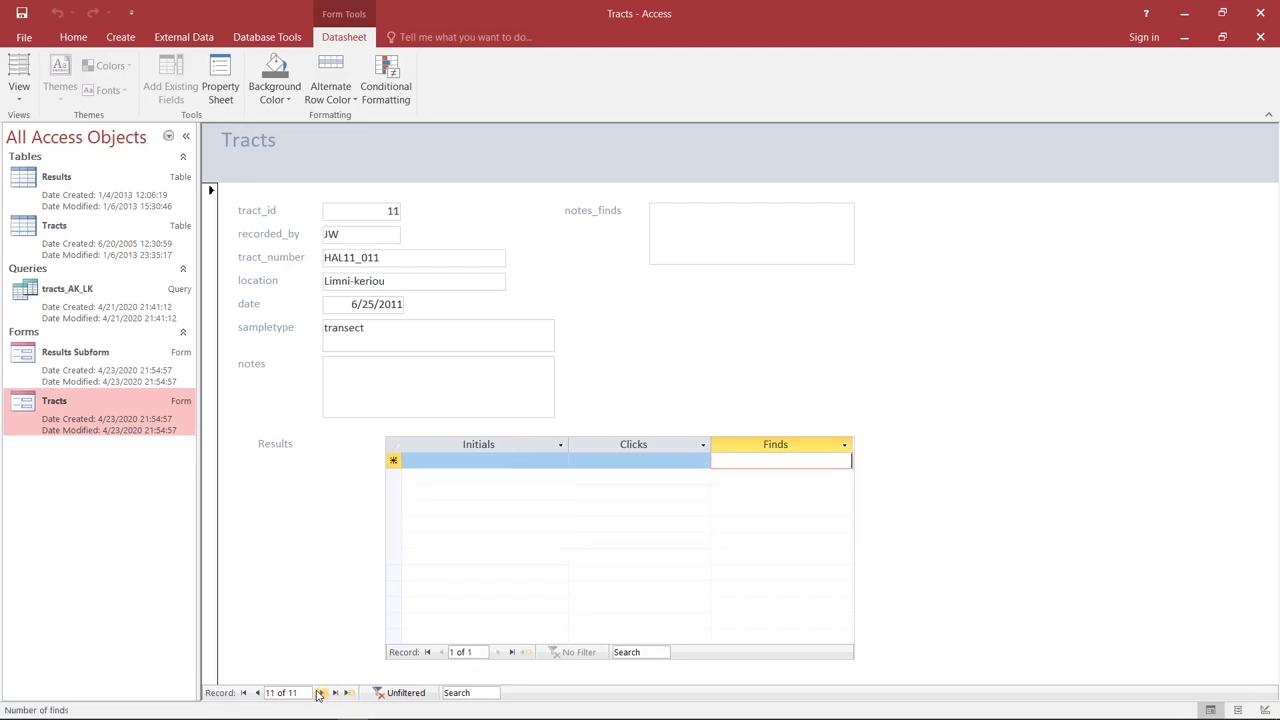
click(257, 693)
click(257, 693)
click(256, 693)
click(256, 693)
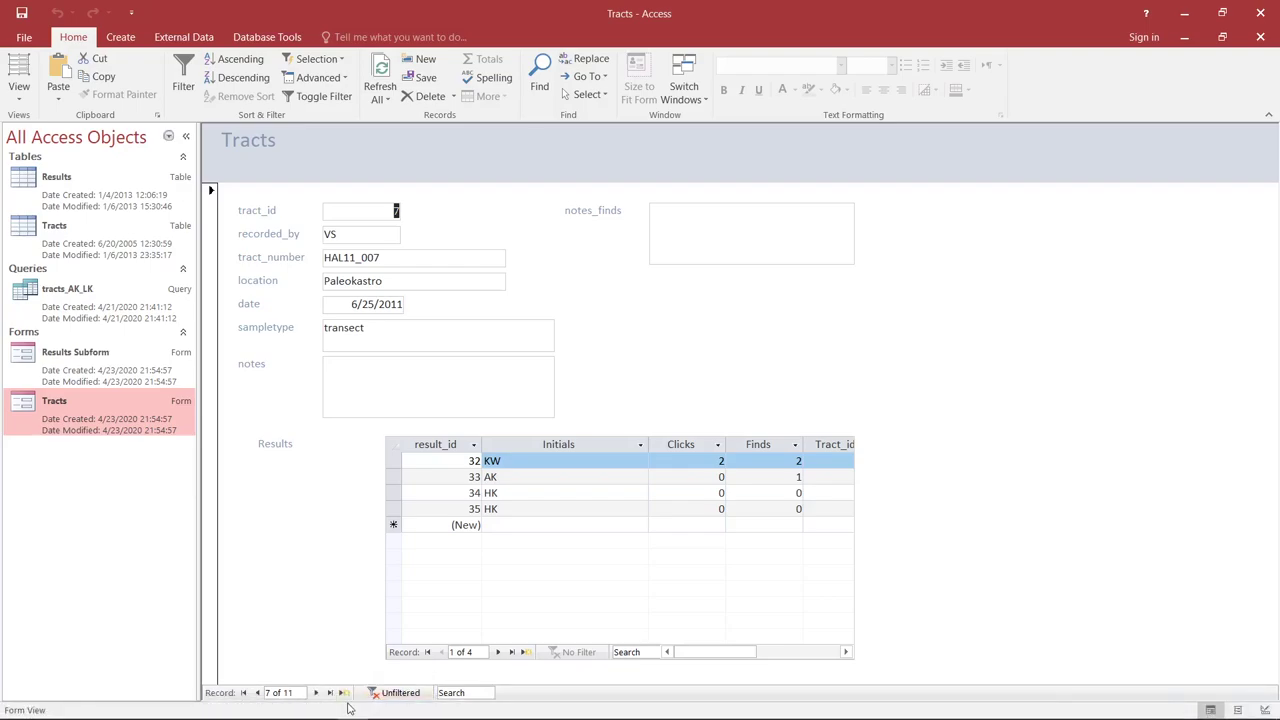
- Add a new tract record with tract_id 21, recorded_by VS, tract_number HAL11_021 and location Paleokastro
click(343, 692)
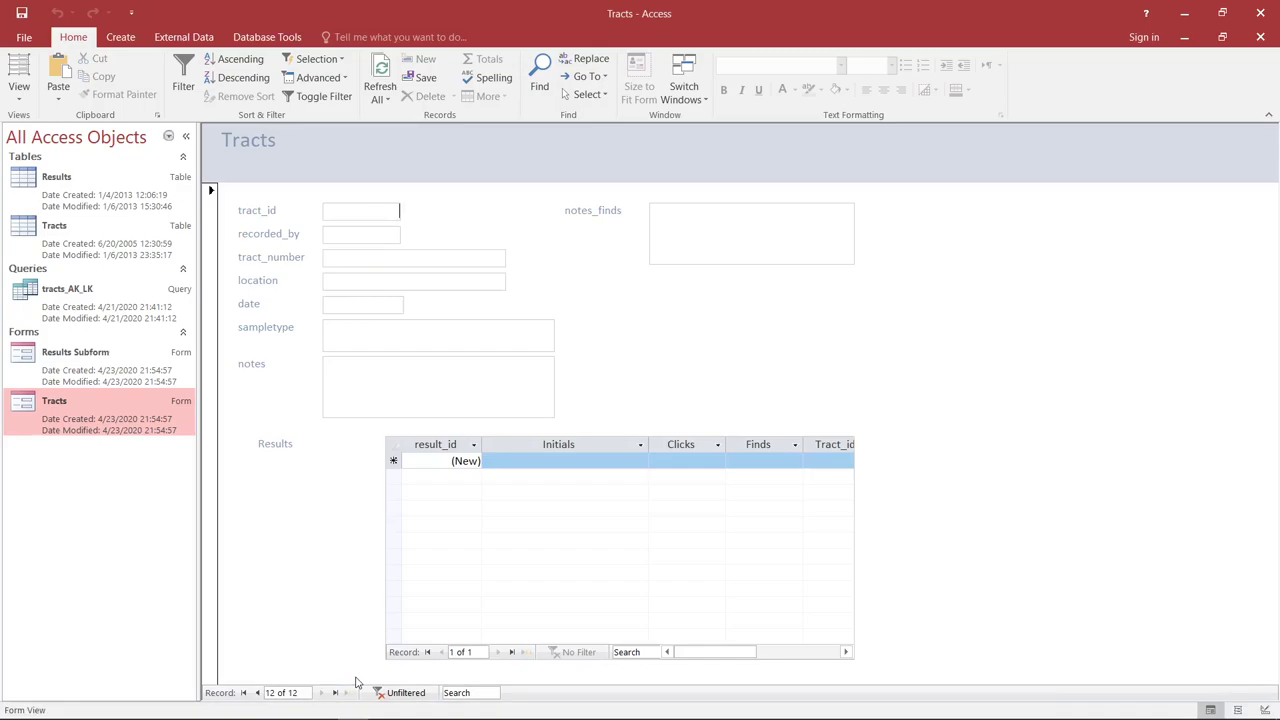
text(21)
key(Tab)
text(VS)
key(Tab)
text(HAL11_021)
key(Tab)
text(Paleokastro)
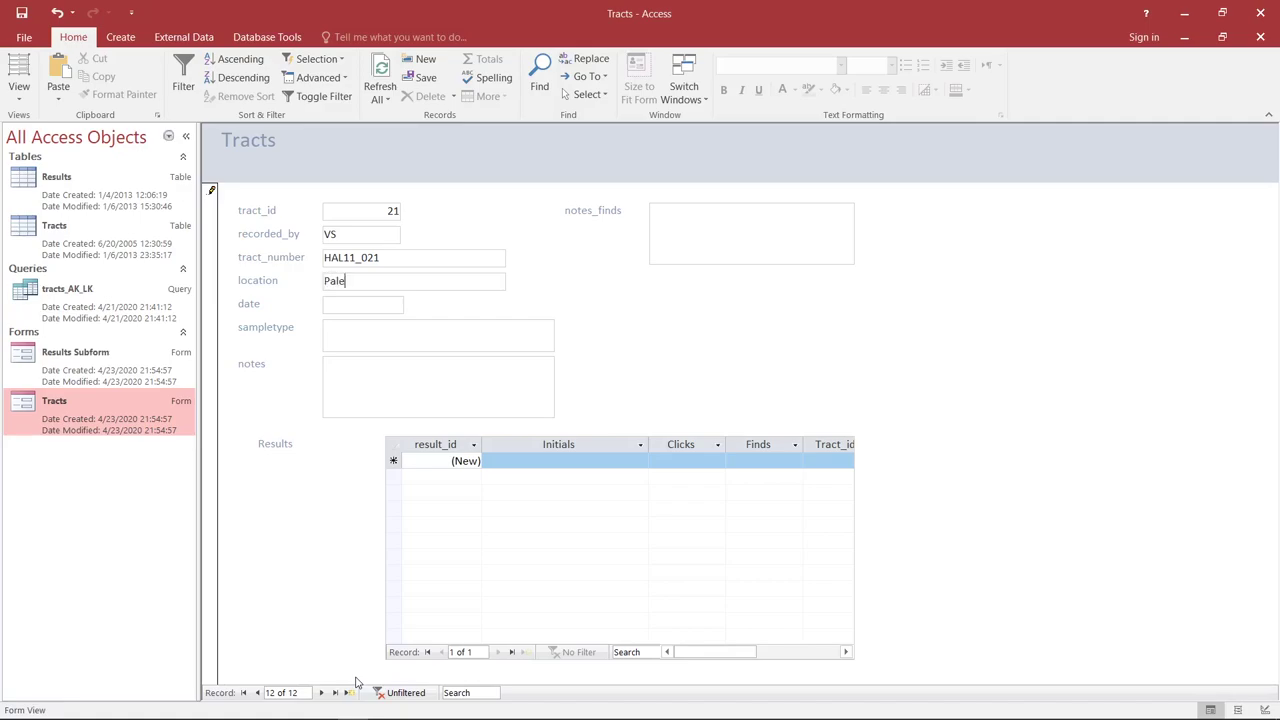
- Set the new tract's date to 4/23/2020 and its sampletype to transect
key(Tab)
click(413, 306)
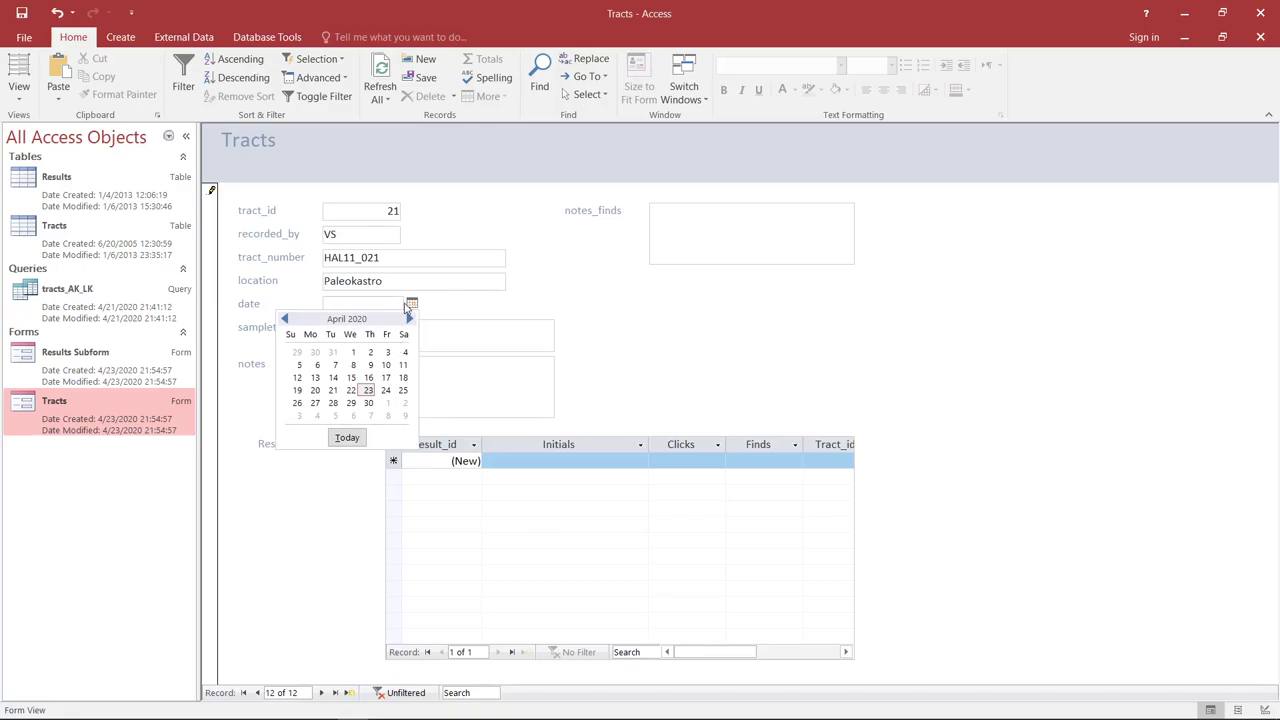
click(368, 390)
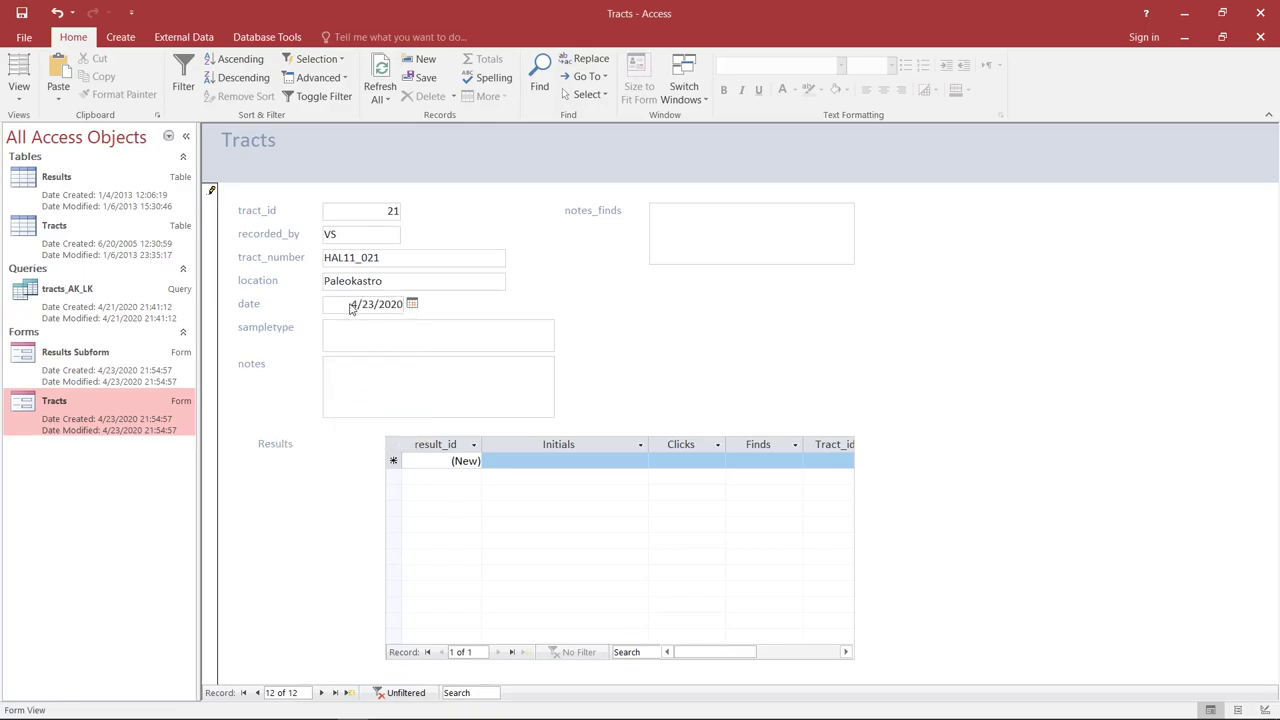
click(378, 339)
text(transect)
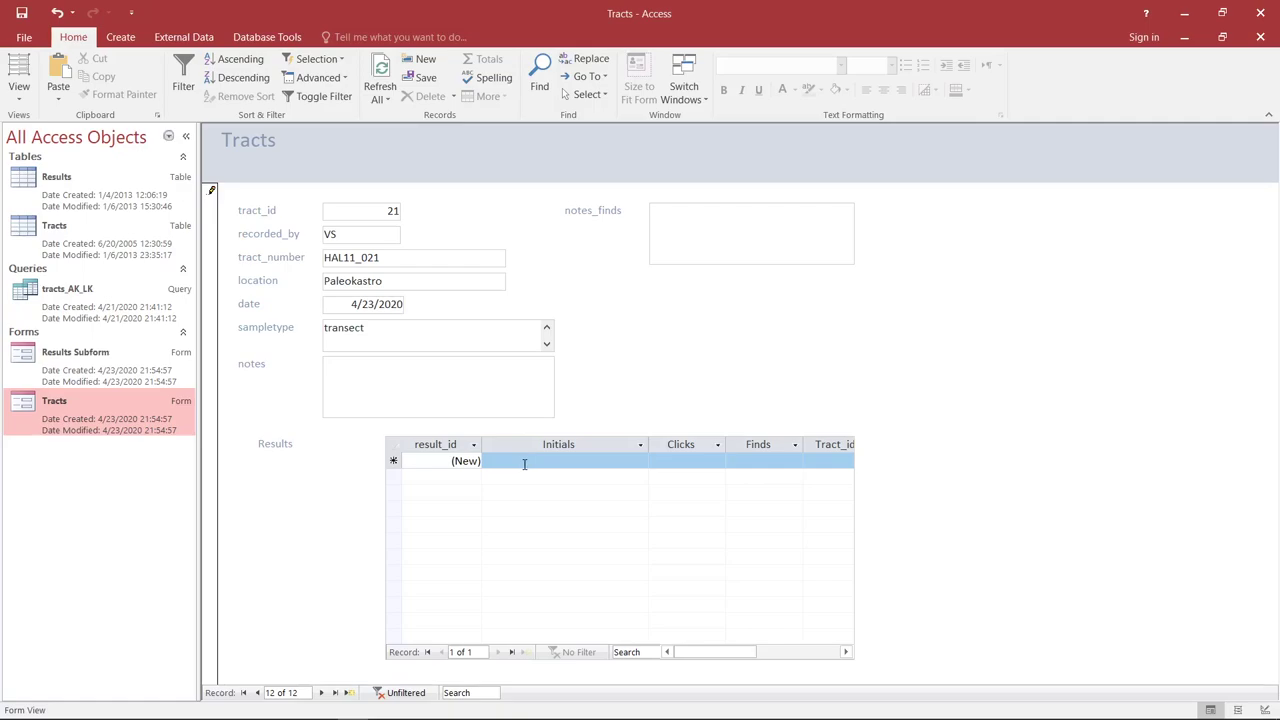
- Hide the result_id and Tract_id columns in the Results subform of the new tract record
click(445, 445)
right_click(438, 446)
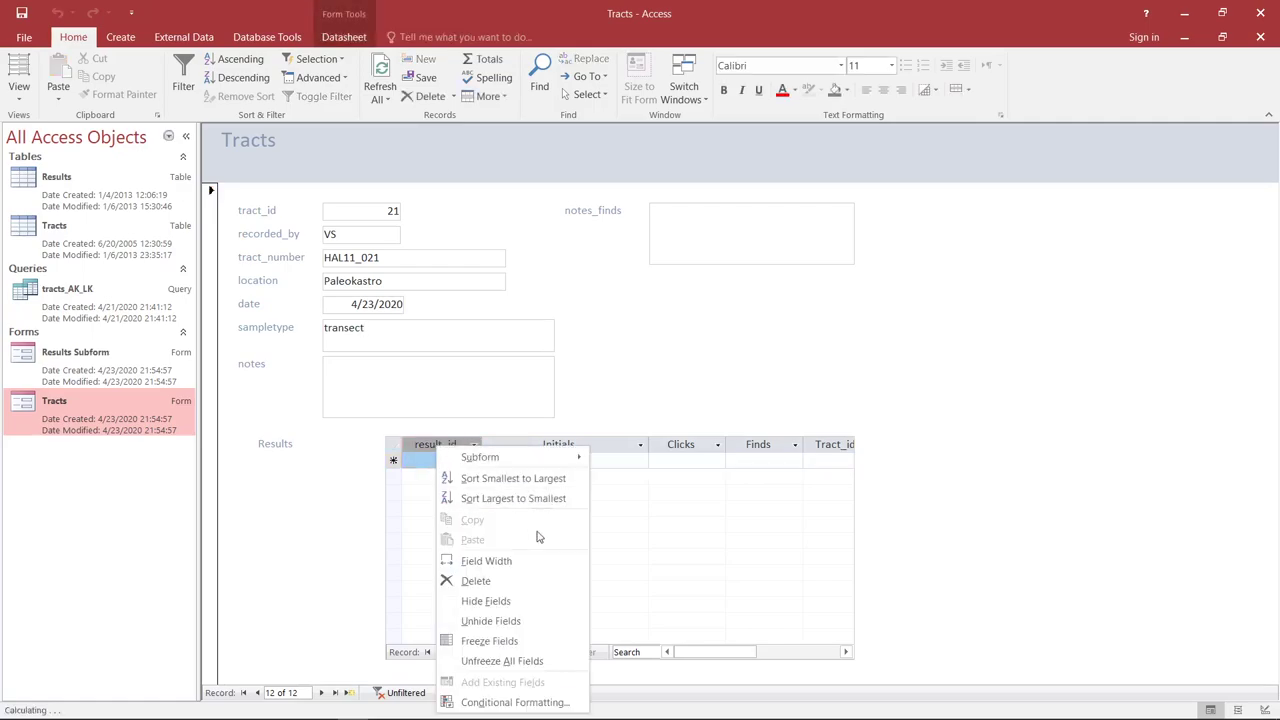
click(534, 608)
click(757, 445)
right_click(732, 446)
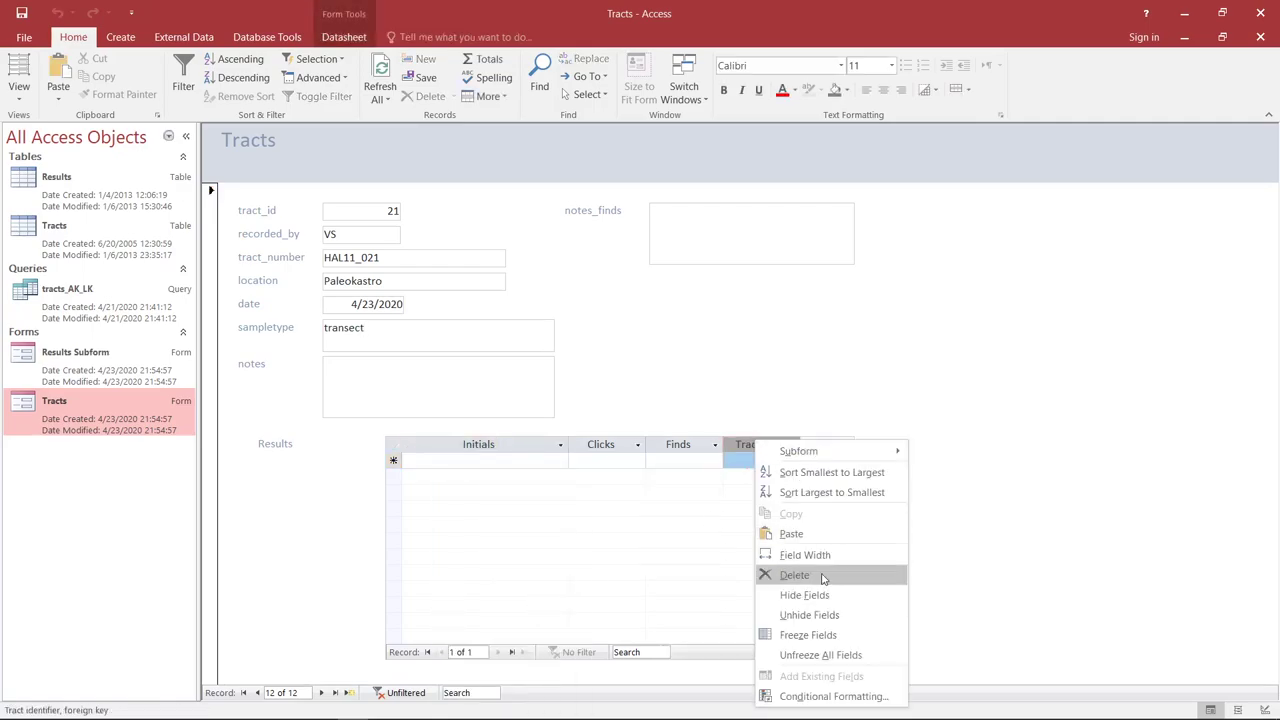
click(775, 598)
- Enter the first result row for tract 21 with initials VS, 6 clicks and 9 finds
key(Home)
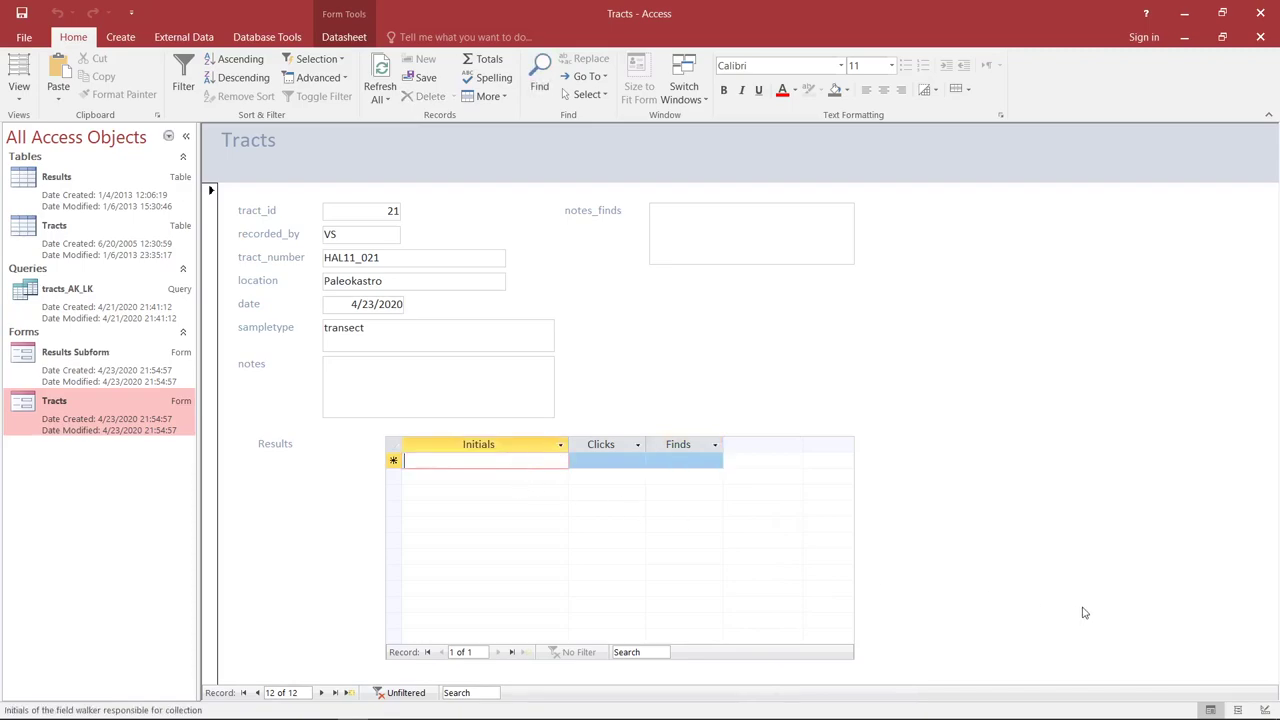
text(VS)
key(Tab)
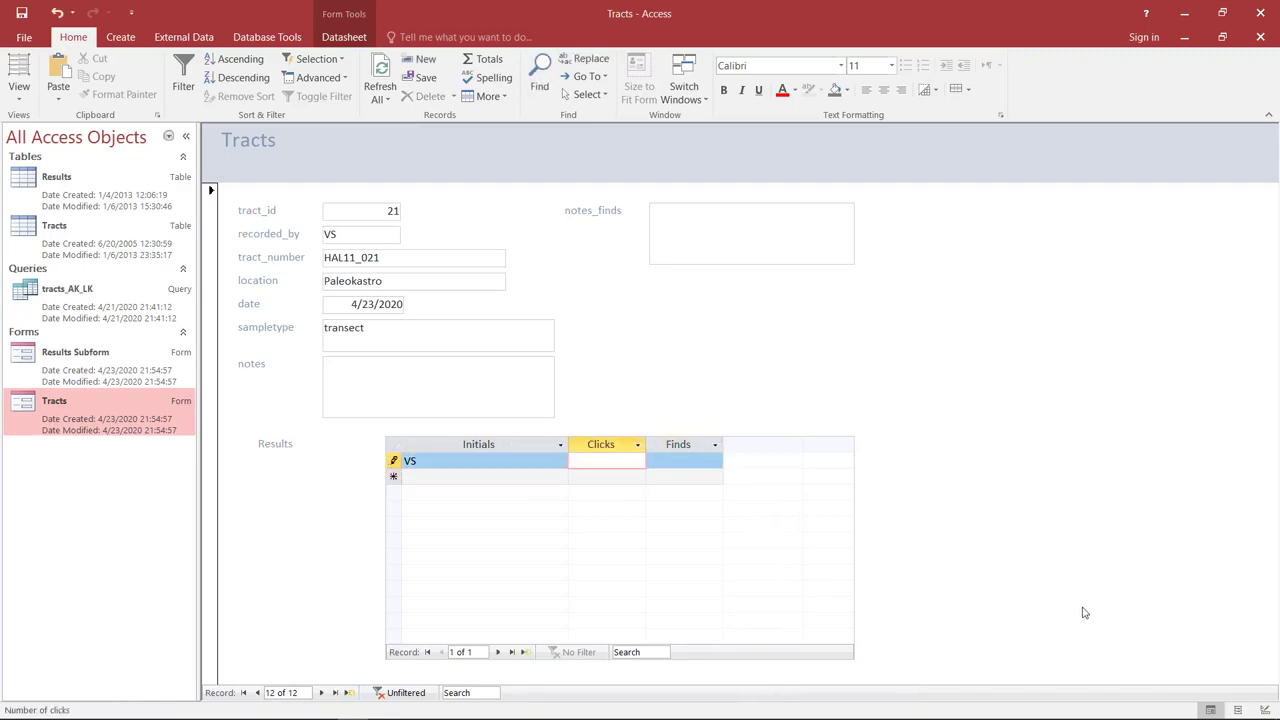
text(6)
key(Tab)
text(9)
key(Tab)
- Enter a second result row for tract 21 with initials AK, 55 clicks and 54 finds
text(AK)
key(Tab)
text(55)
key(Tab)
text(5)
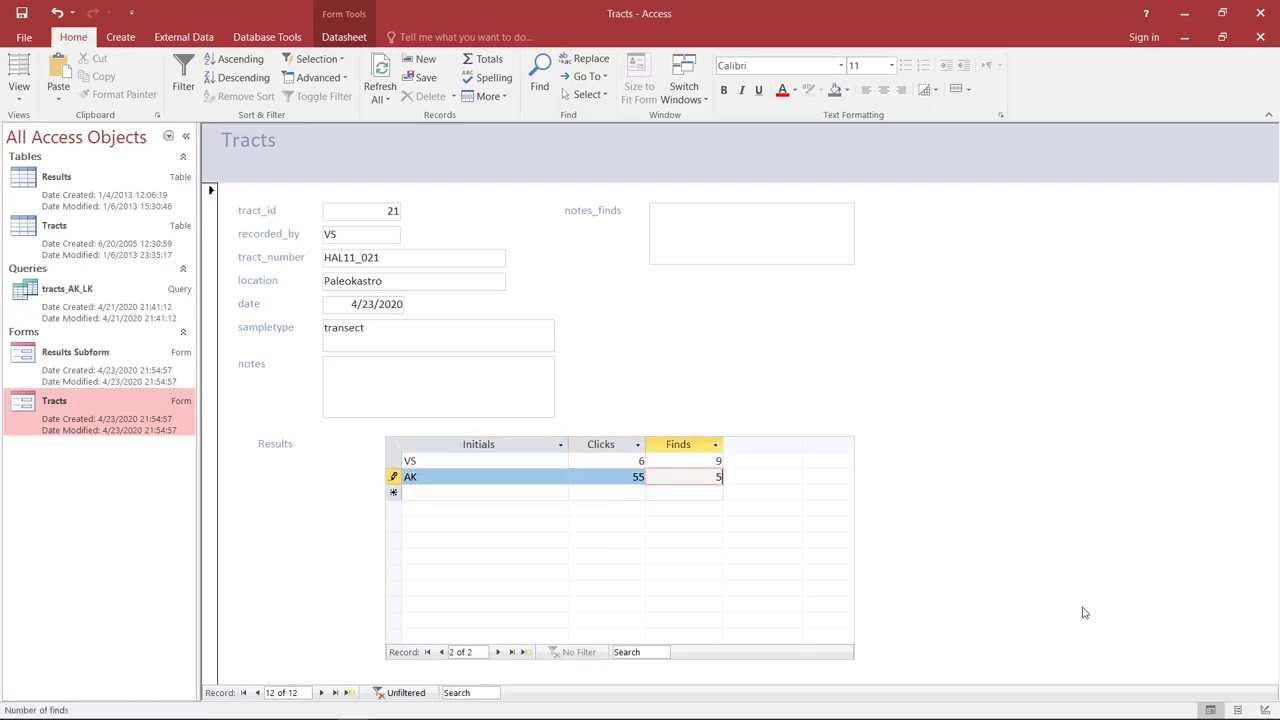
text(4)
key(Tab)
- Enter a third result row for tract 21 with initials JW, 7 clicks and 90 finds
text(JW)
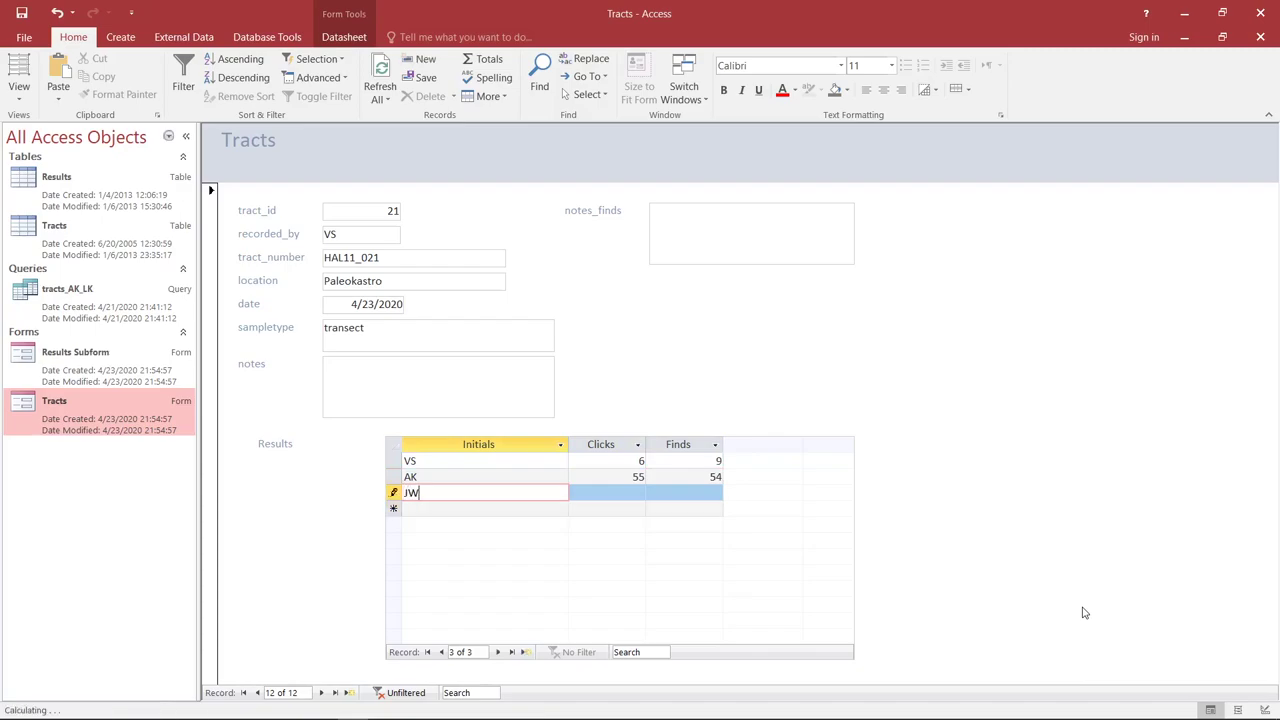
key(Tab)
text(7)
key(Tab)
text(9)
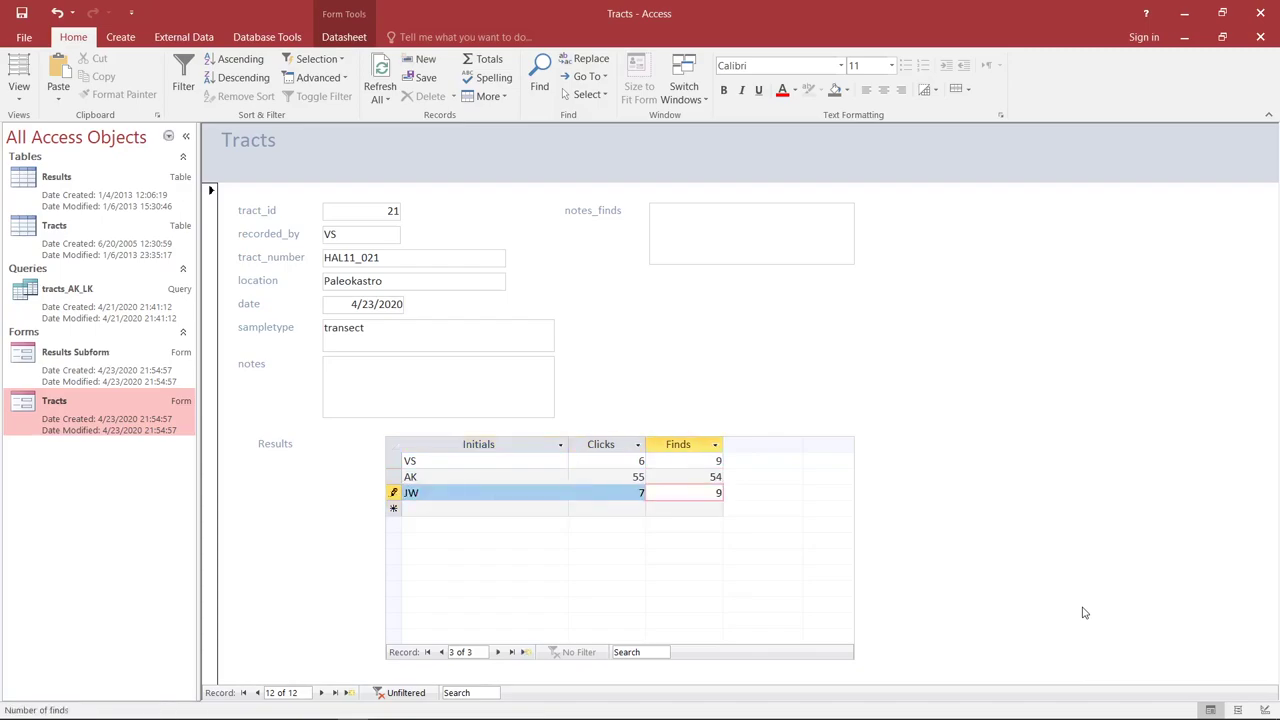
key(Tab)
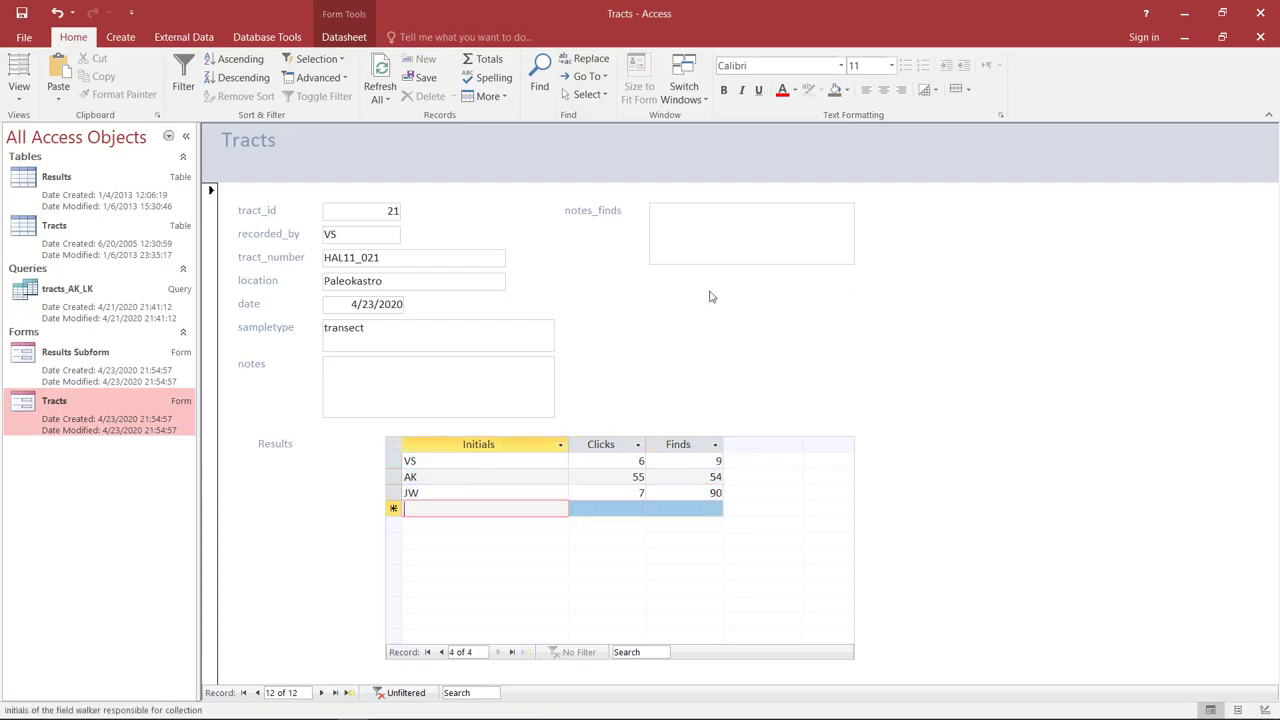
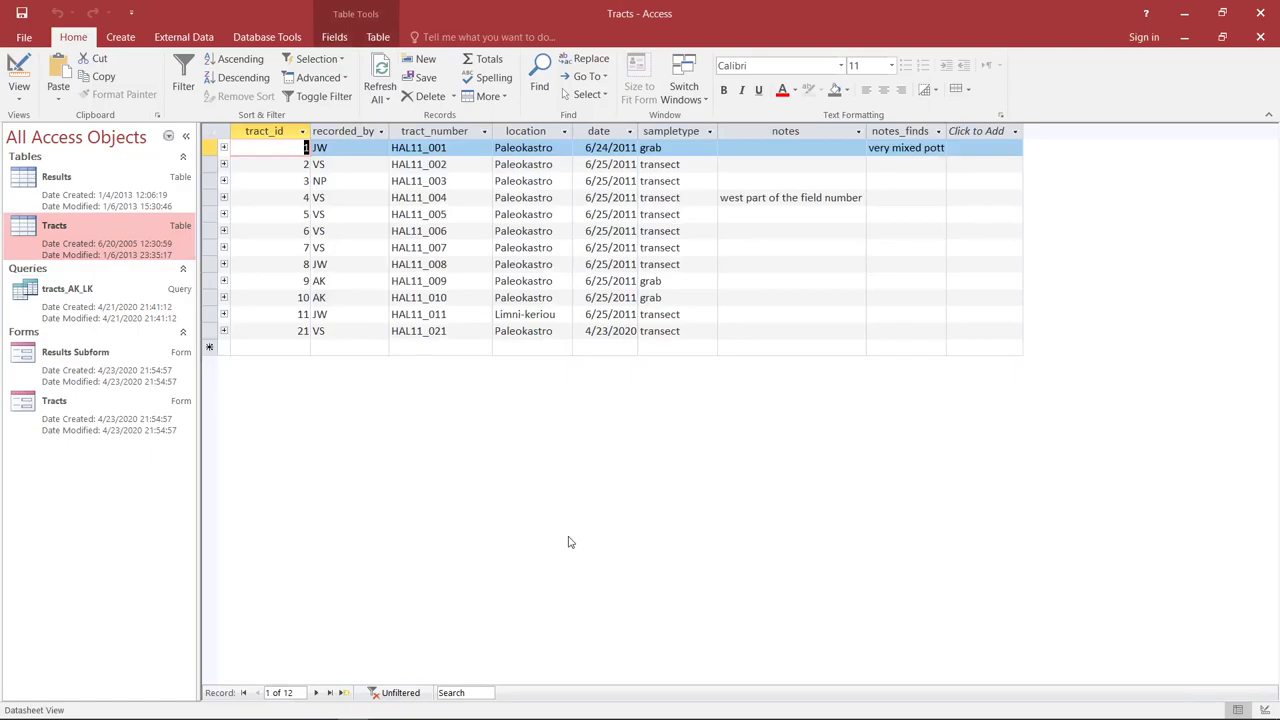
- Check the new tract 21 record in the Tracts table and the last rows of the Results table, closing the Results table
click(211, 331)
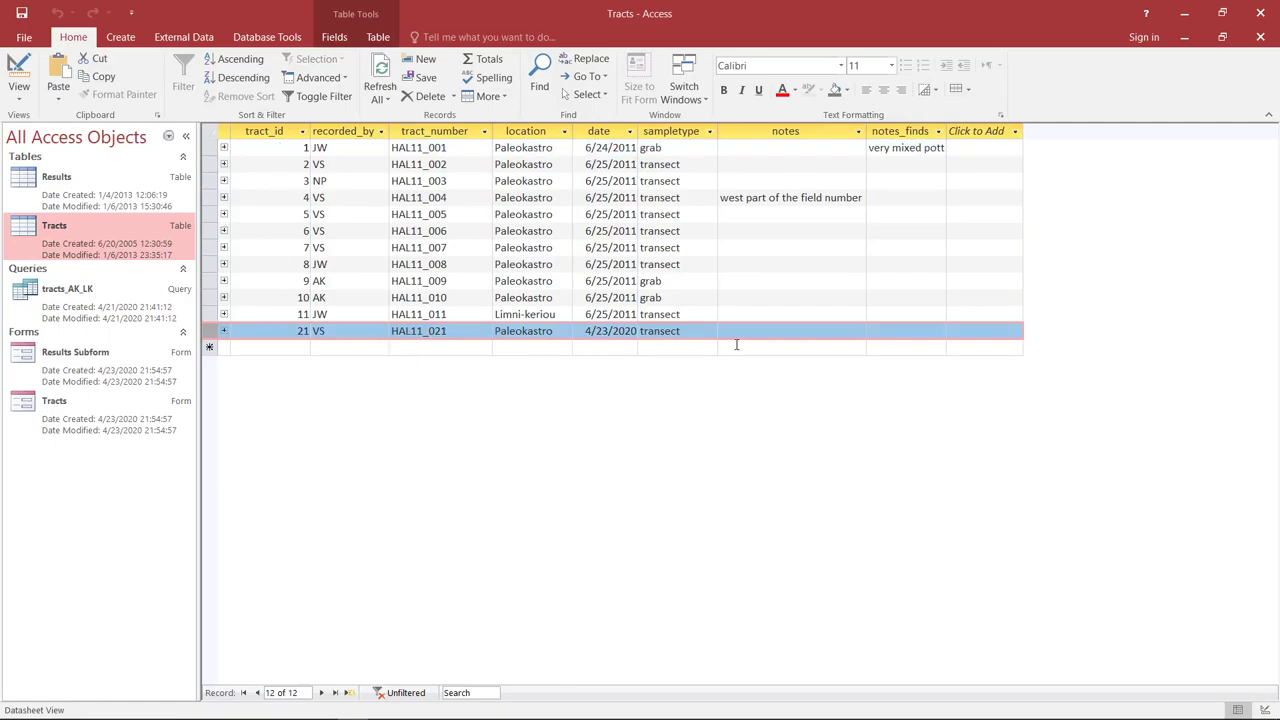
double_click(59, 187)
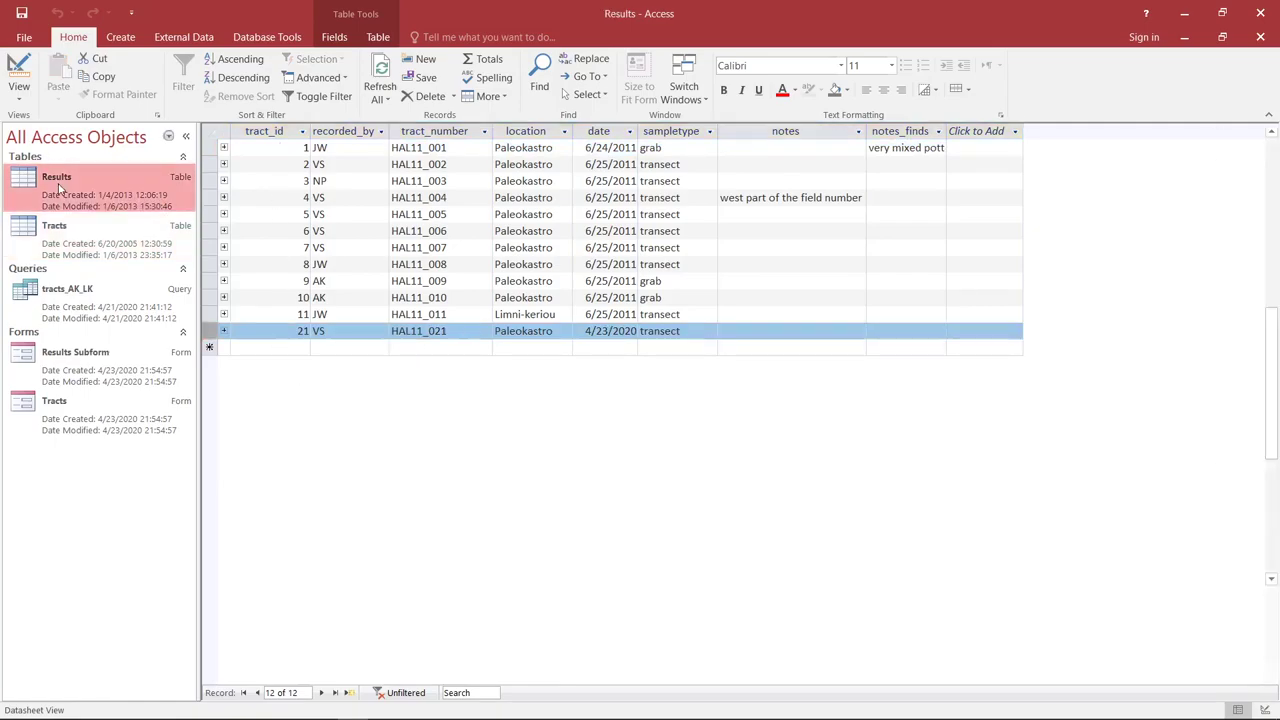
click(209, 404)
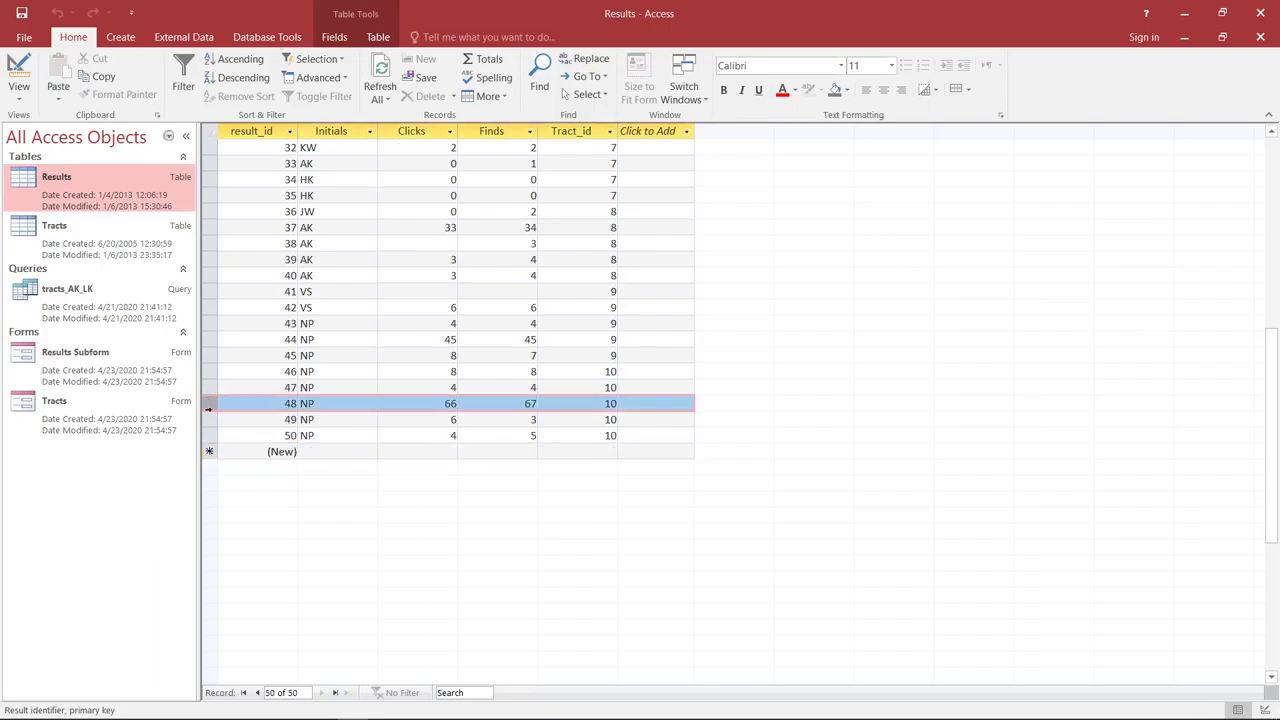
drag(209, 404, 209, 436)
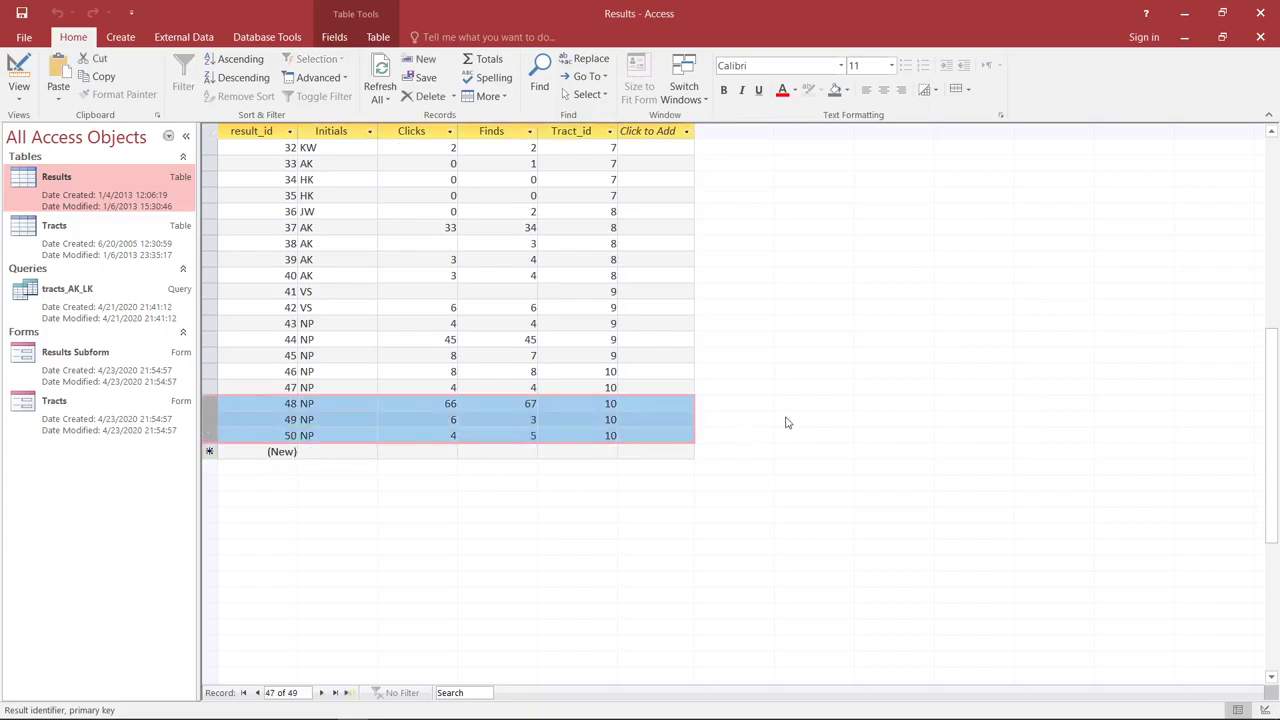
click(1260, 37)
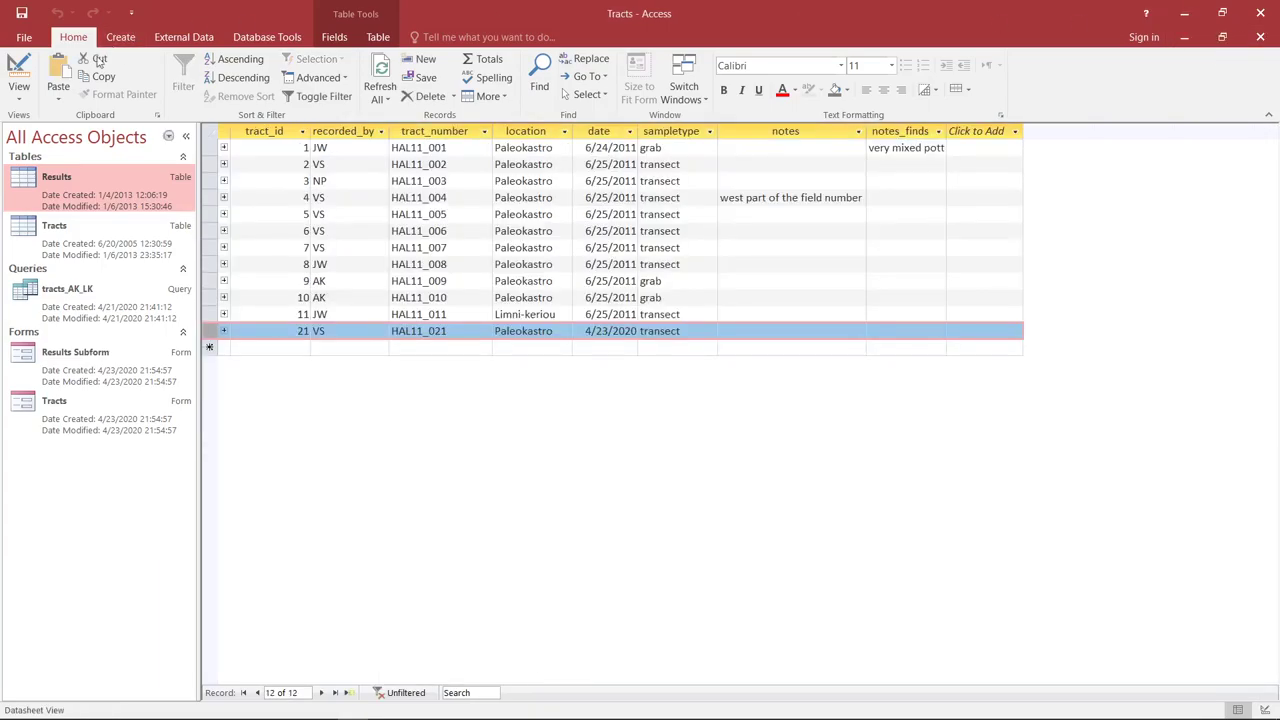
- Reopen the Results table, highlight the three result rows for tract 21, and return to the Tracts table
double_click(84, 200)
scroll(820, 363, down, 14)
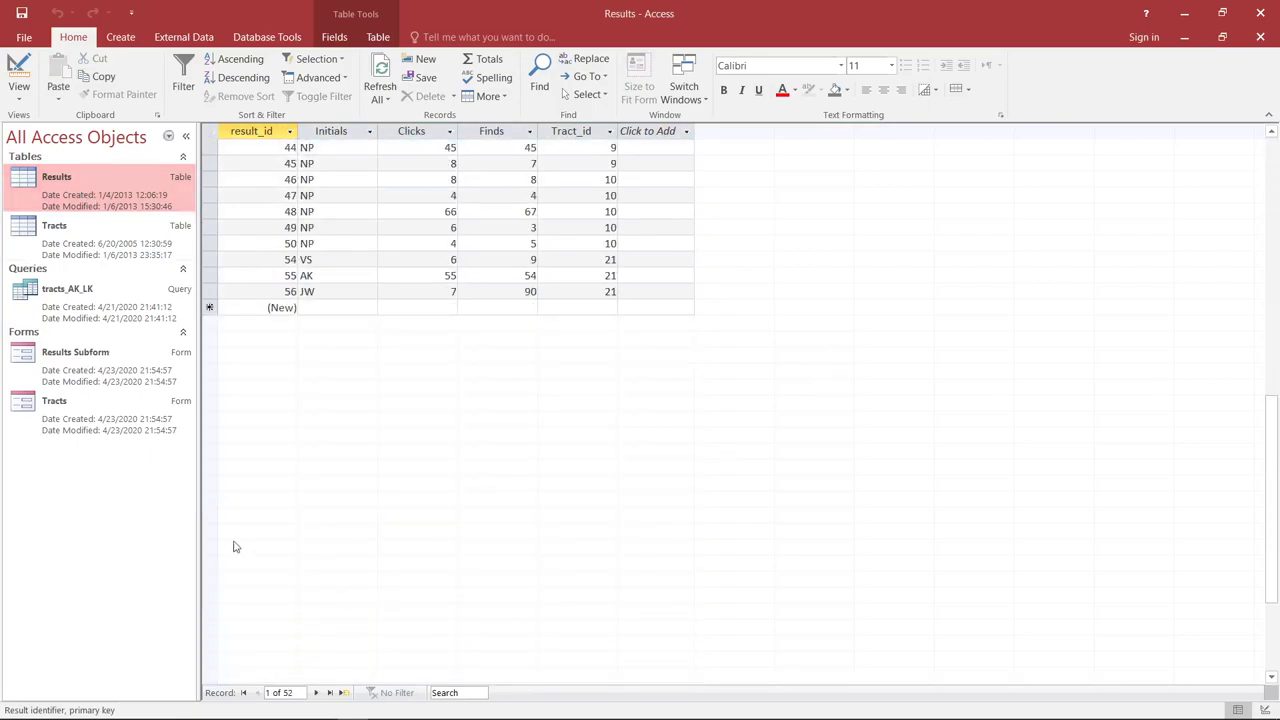
drag(209, 259, 209, 291)
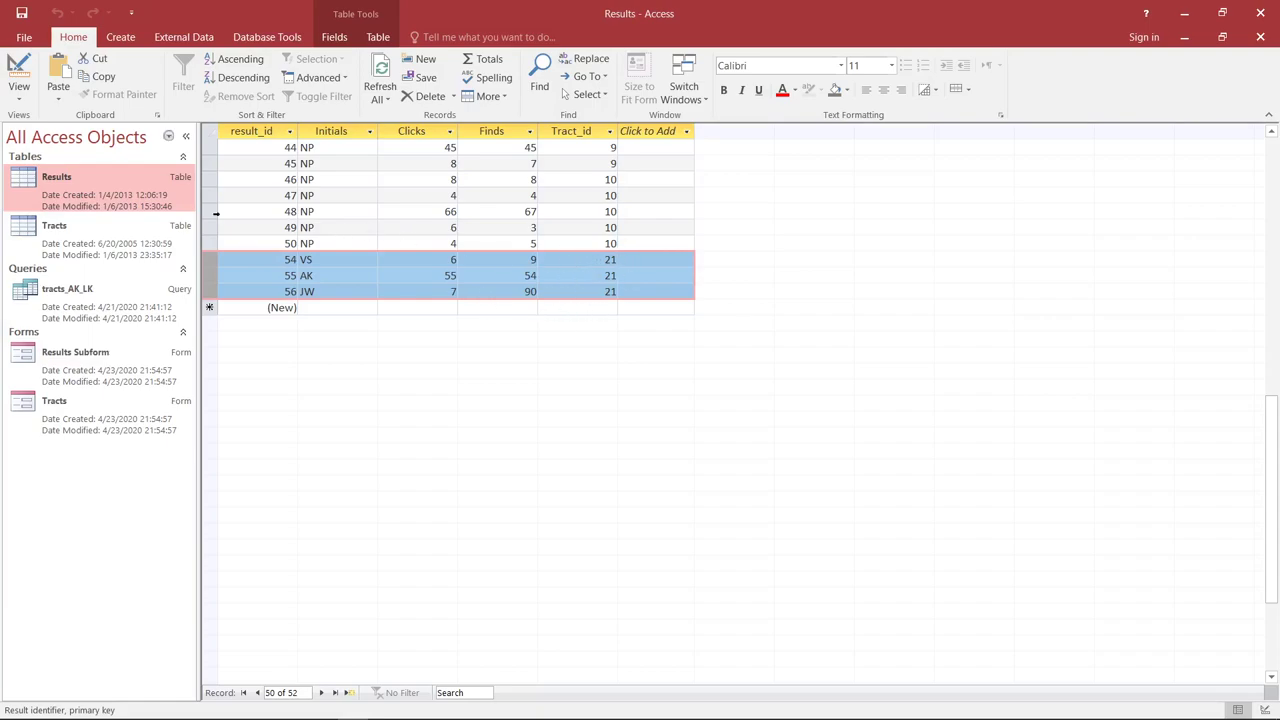
double_click(110, 237)
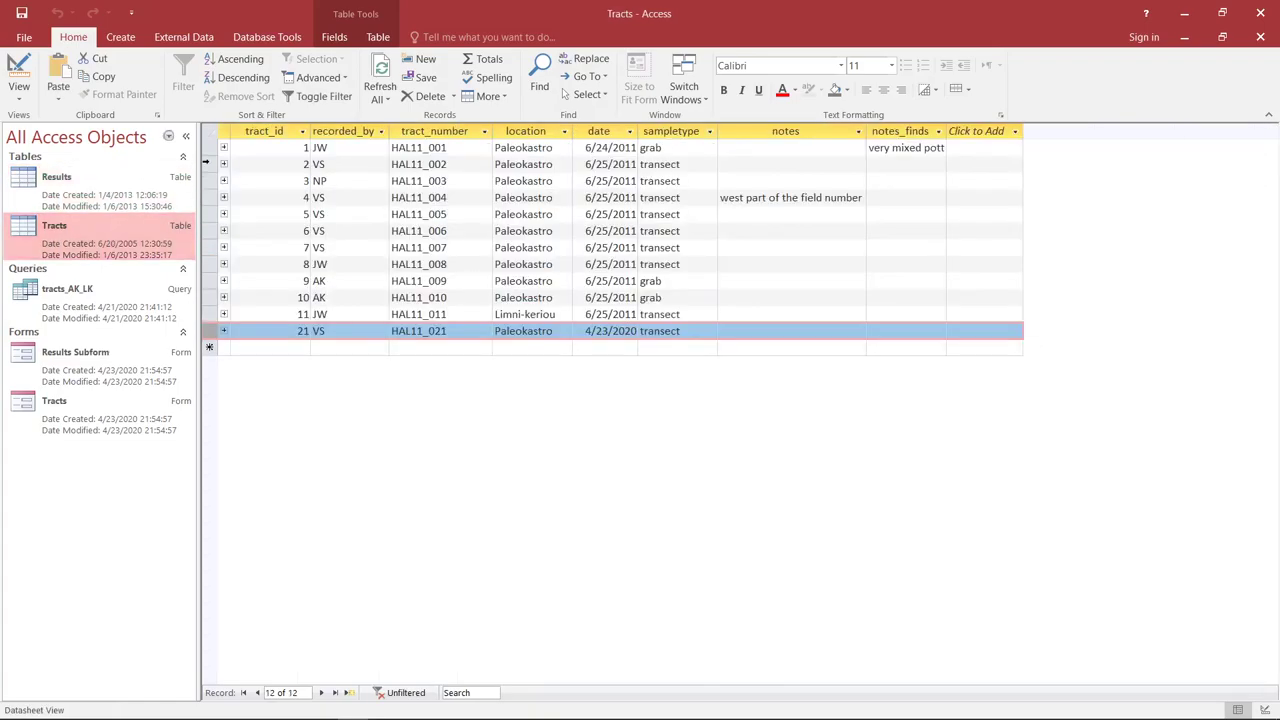
- Minimize the Tracts and Results table windows and maximize the Tracts form
mouse_move(332, 710)
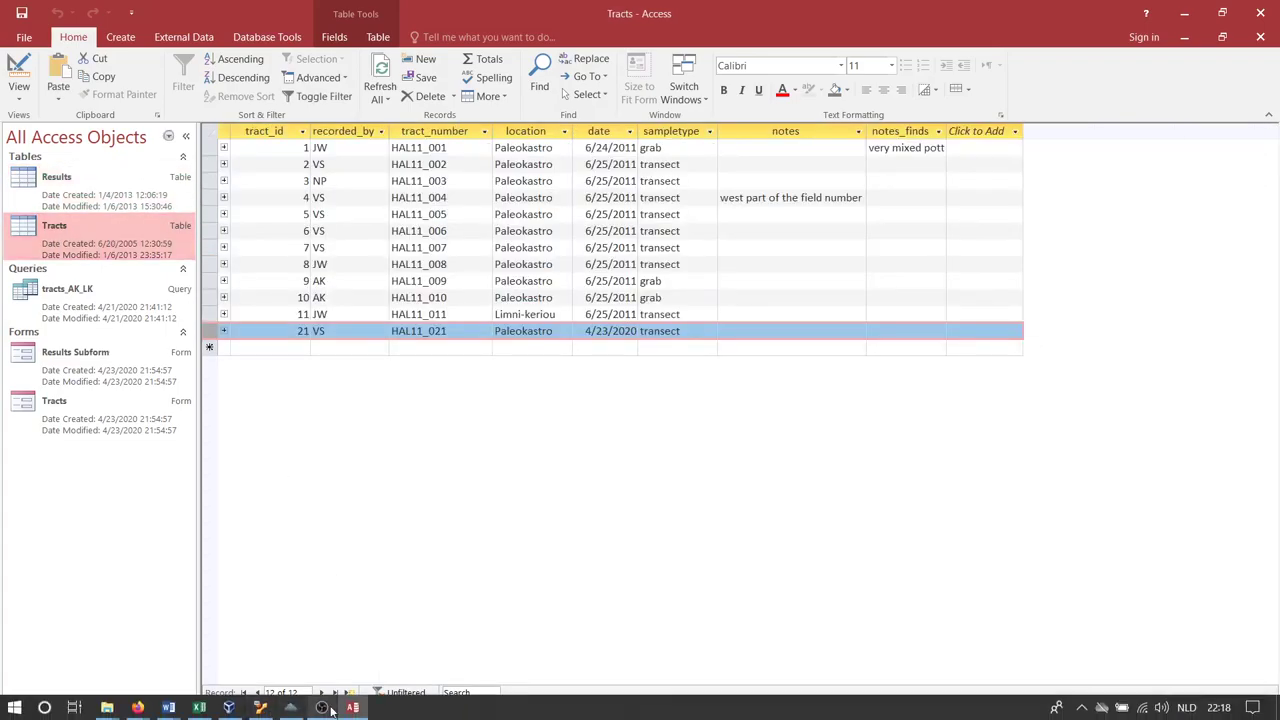
click(1184, 38)
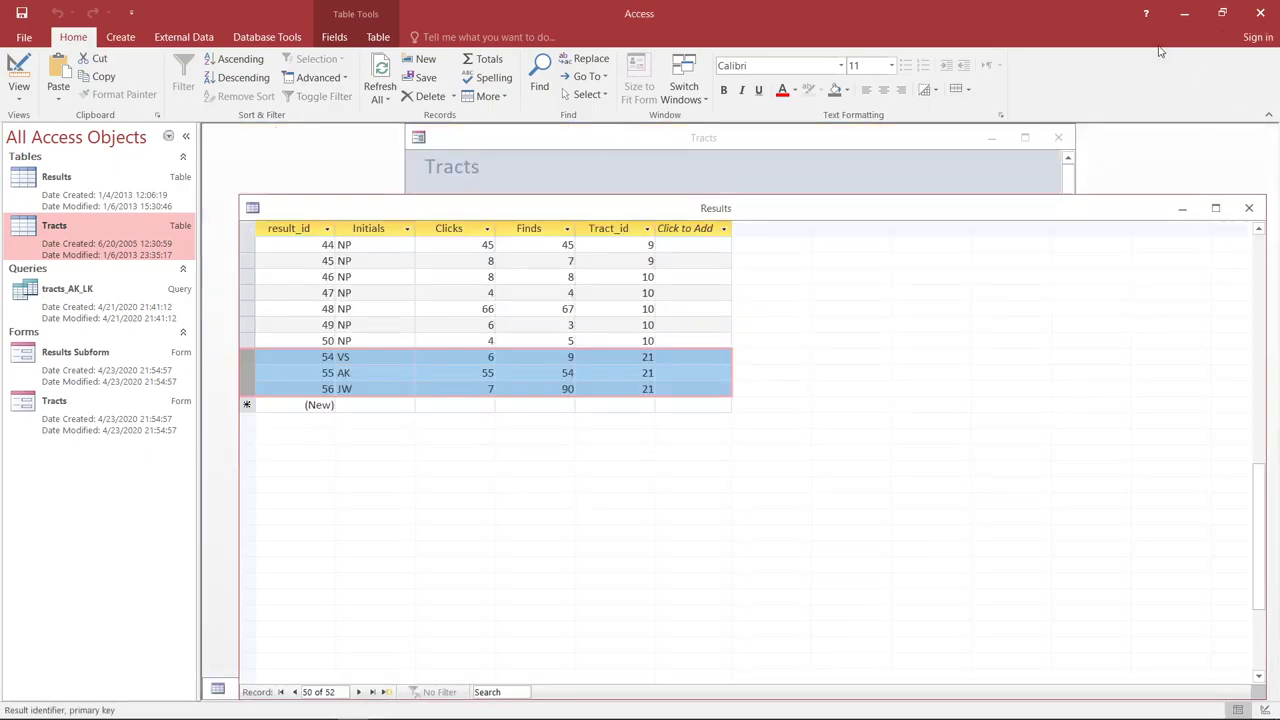
click(1187, 210)
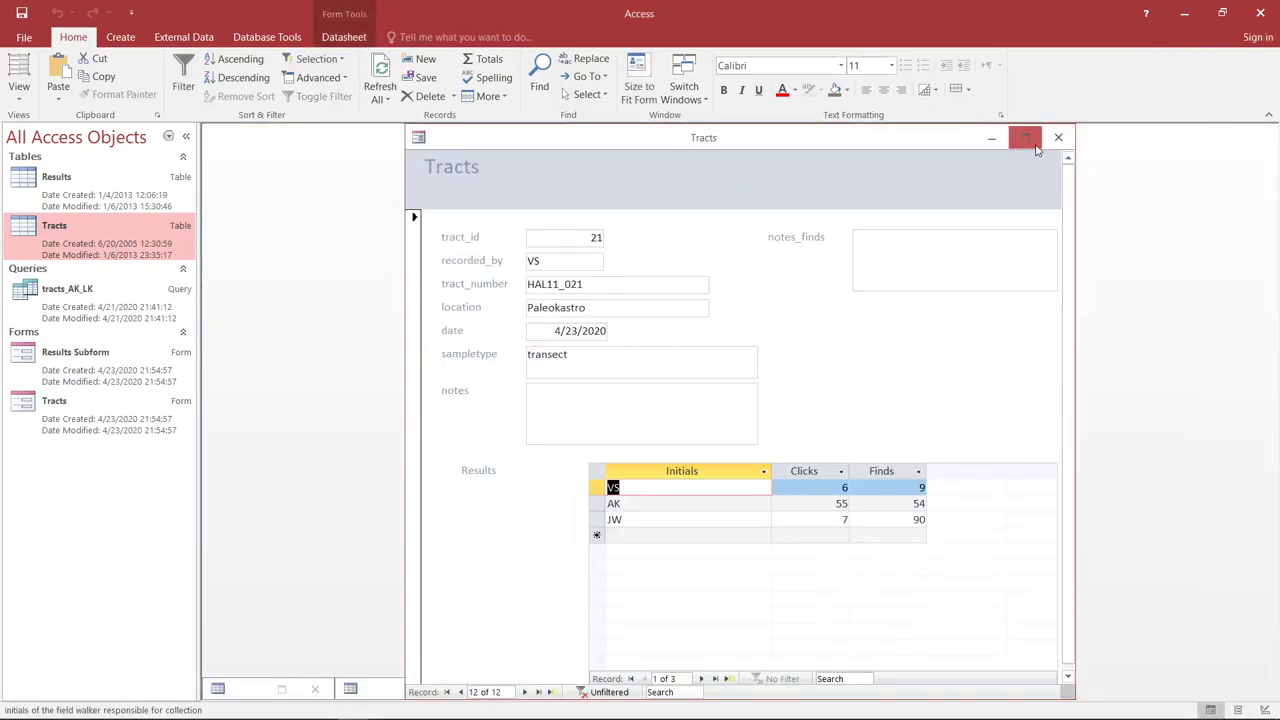
click(1025, 138)
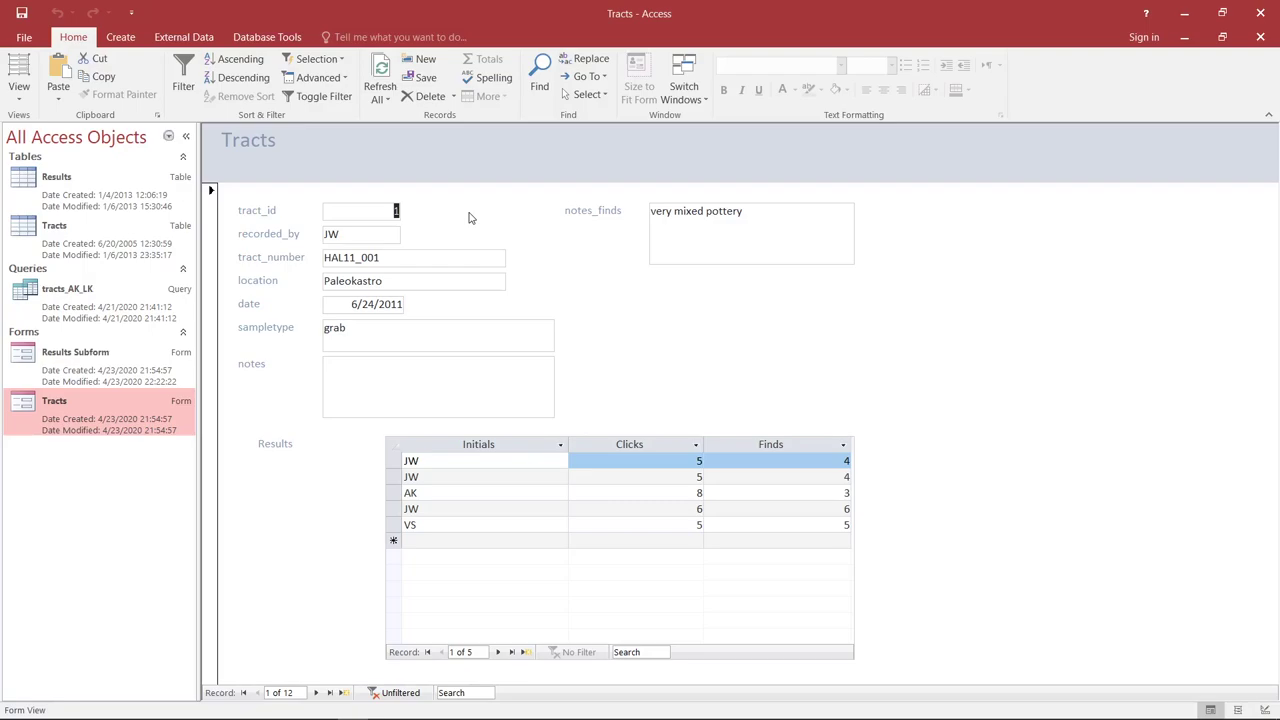
- Switch the Tracts form to Layout View and select the location field on the fifth record
click(19, 98)
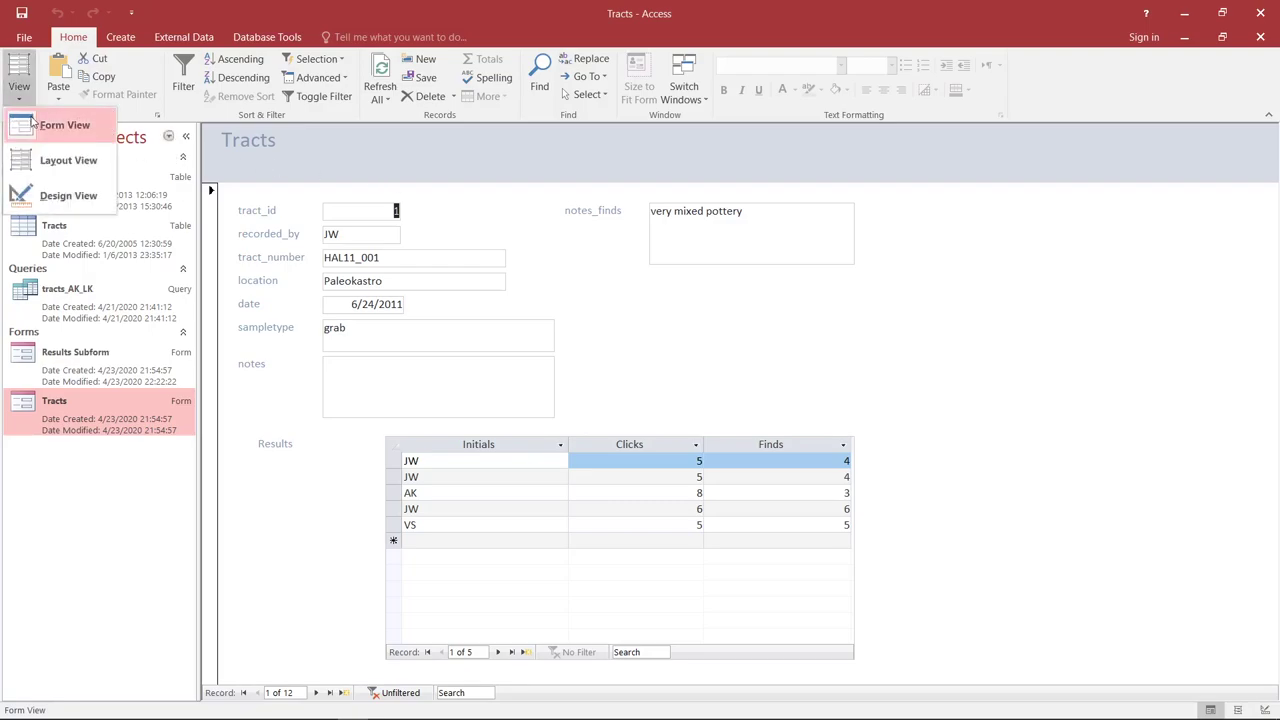
click(61, 162)
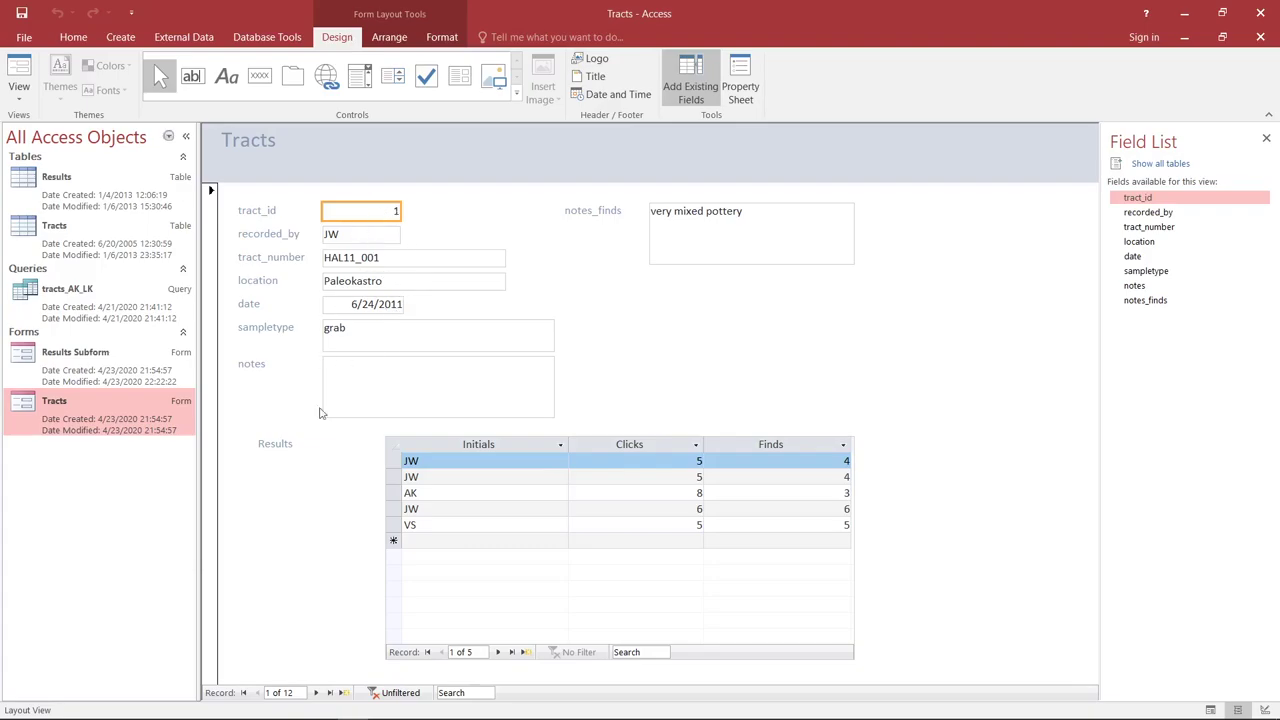
click(315, 692)
click(315, 692)
click(315, 692)
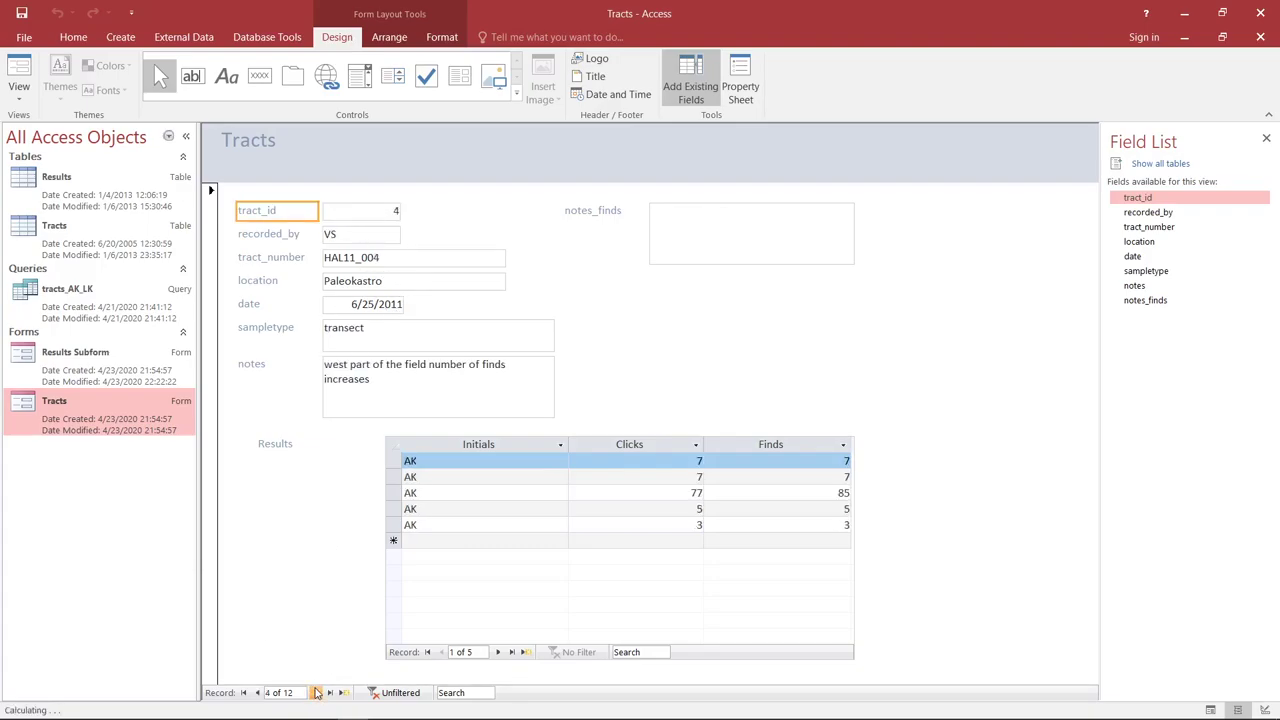
click(315, 692)
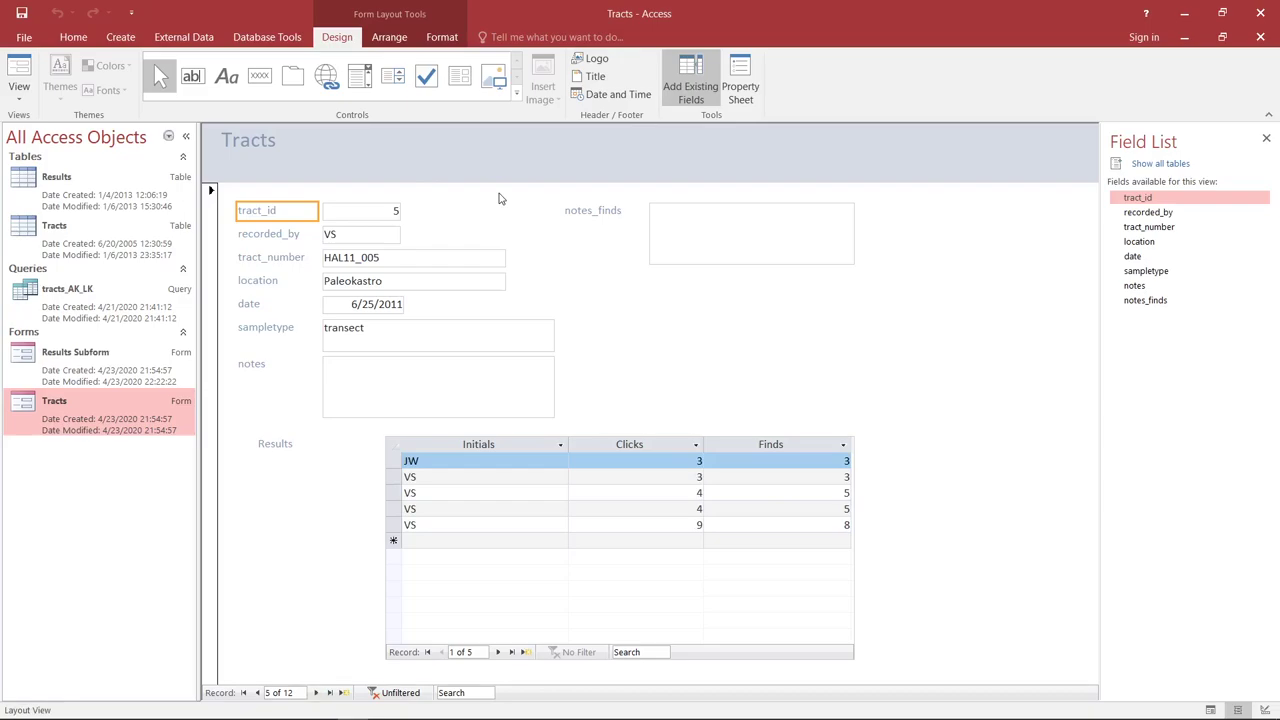
click(458, 283)
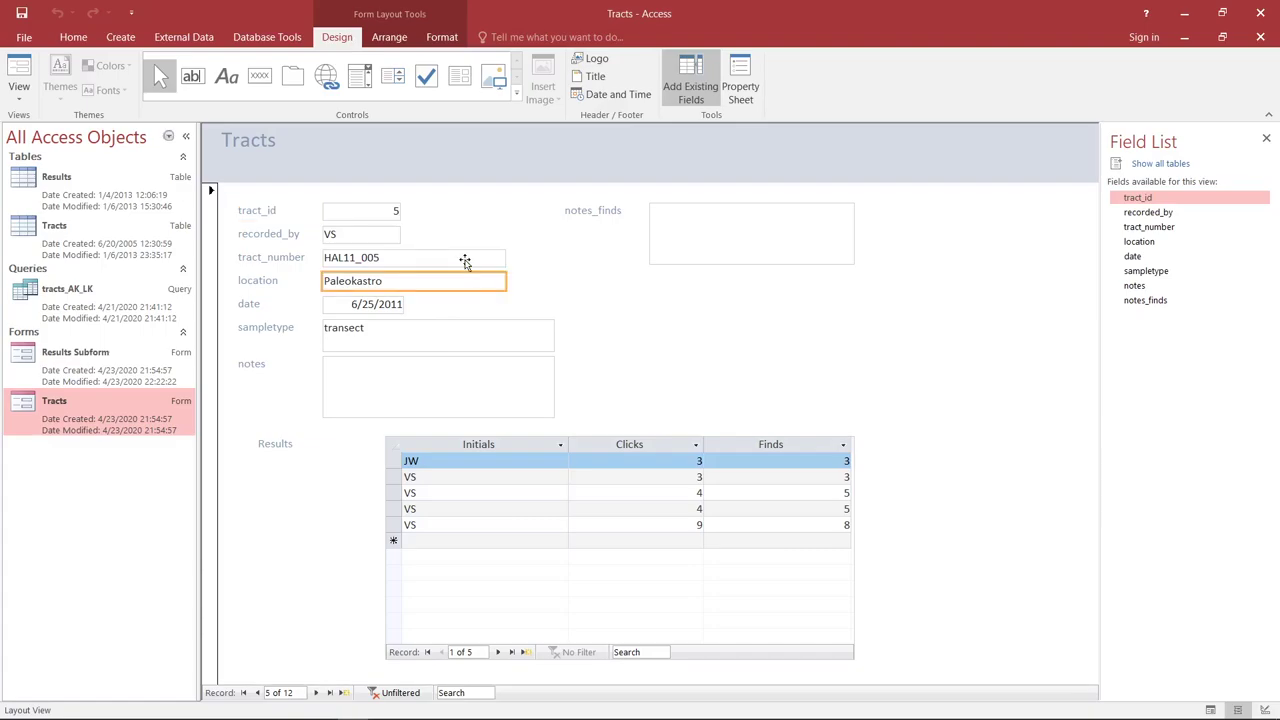
- Widen the Results subform slightly beyond the notes_finds box, and extend the notes_finds box down level with the notes box's lower edge
click(462, 258)
click(469, 327)
click(465, 373)
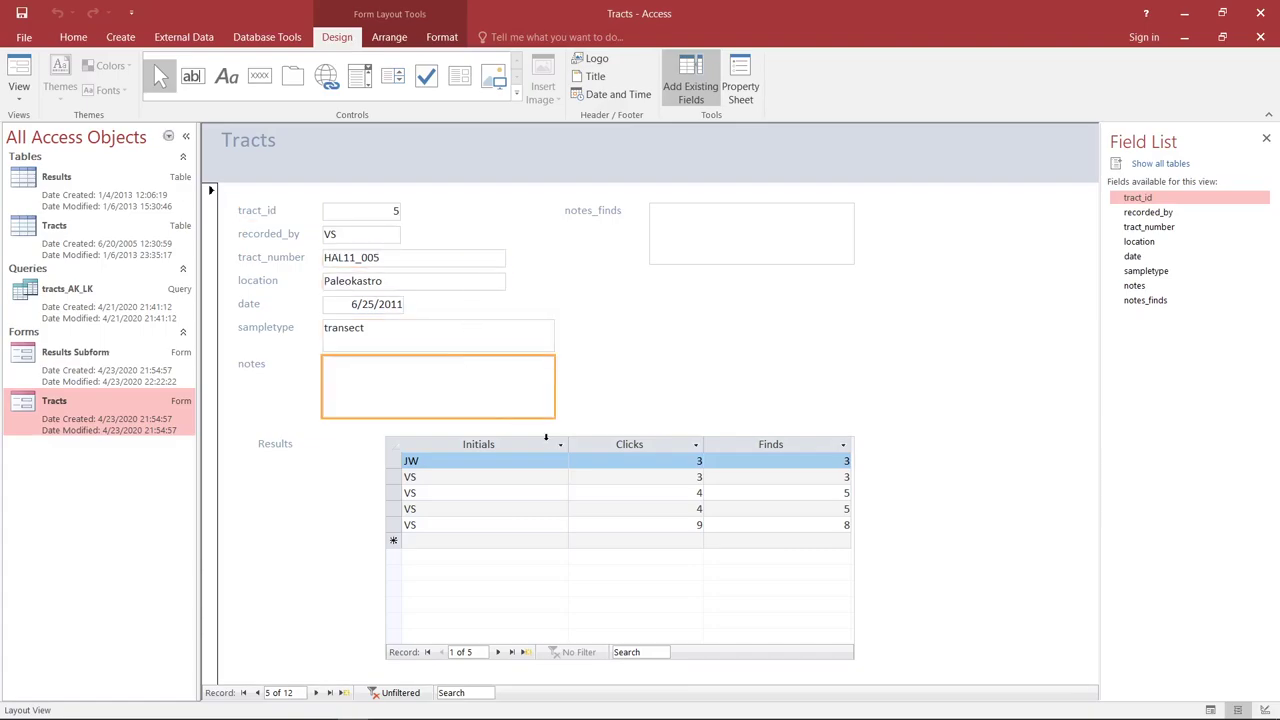
click(534, 443)
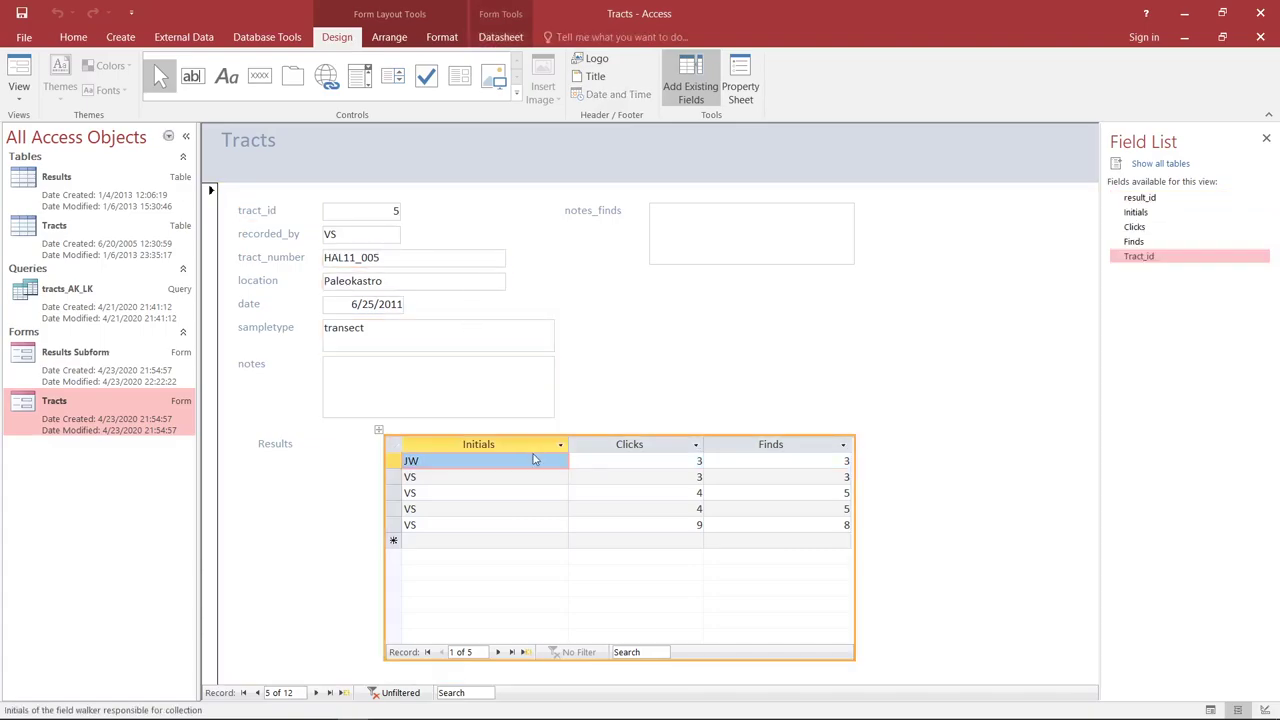
click(856, 500)
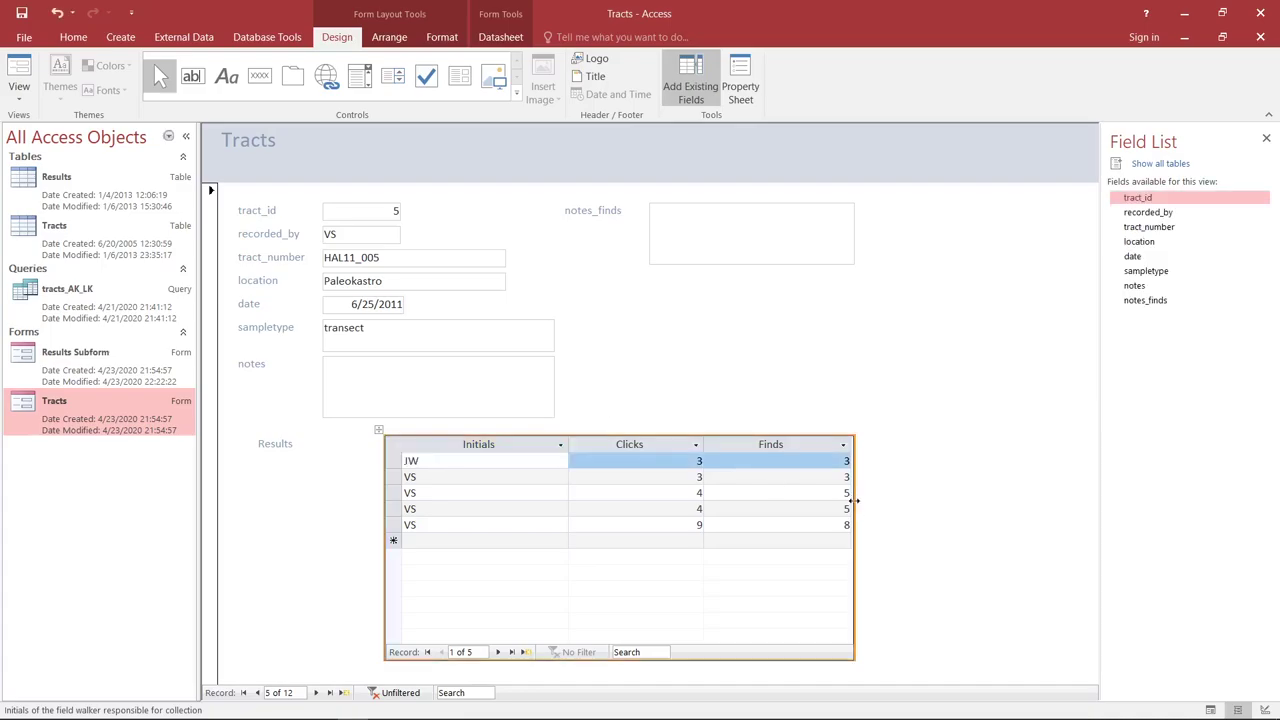
drag(856, 500, 910, 487)
click(757, 223)
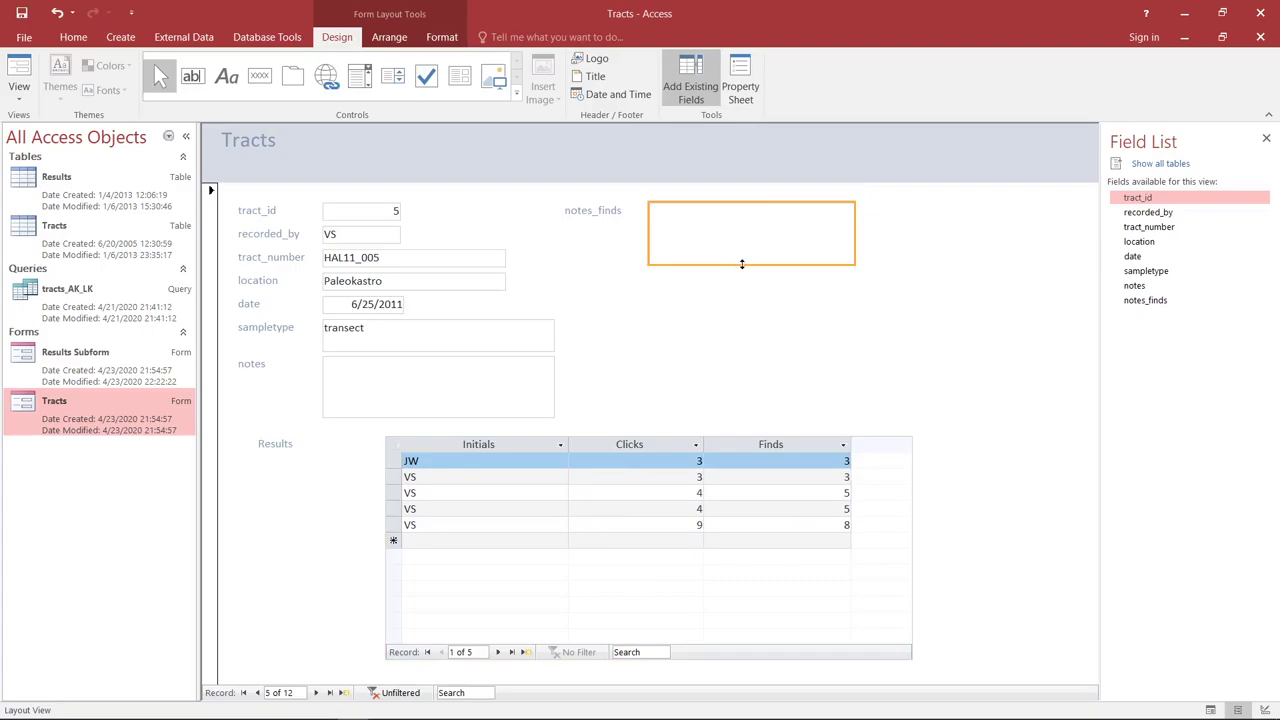
drag(742, 264, 688, 418)
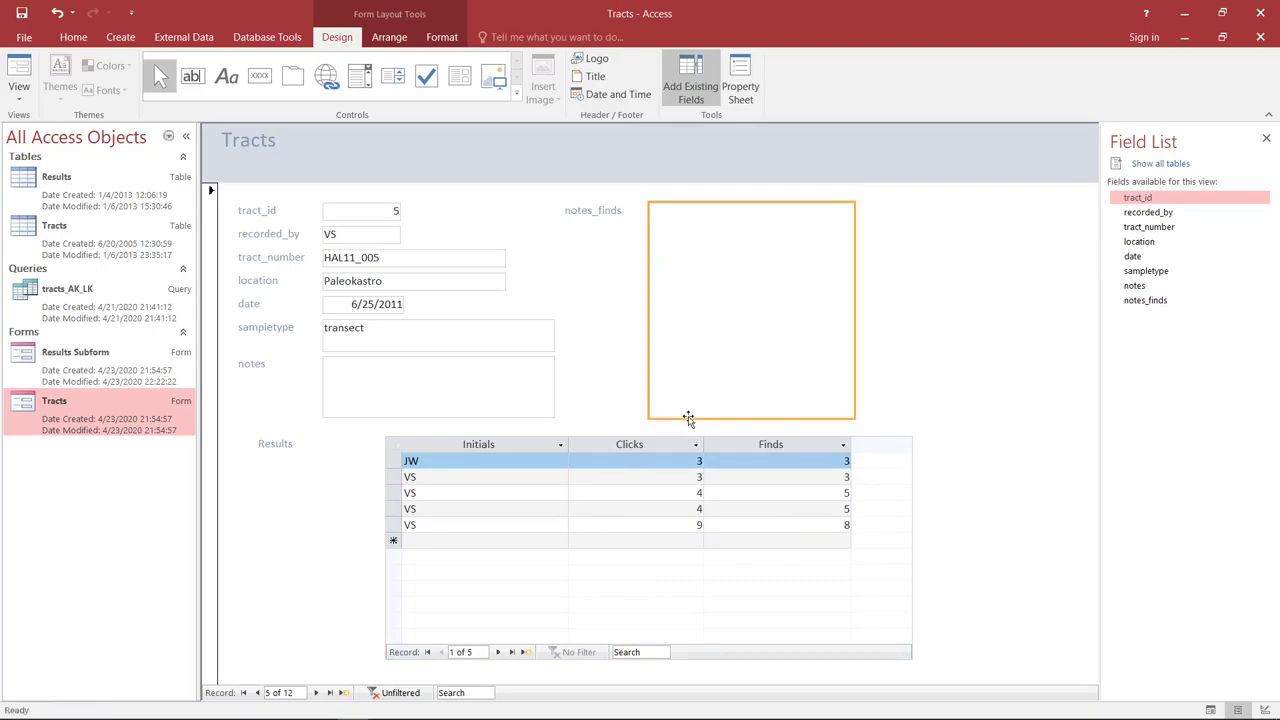
- Try moving the location box up beside the tract_number value, and undo the move
click(483, 389)
click(486, 340)
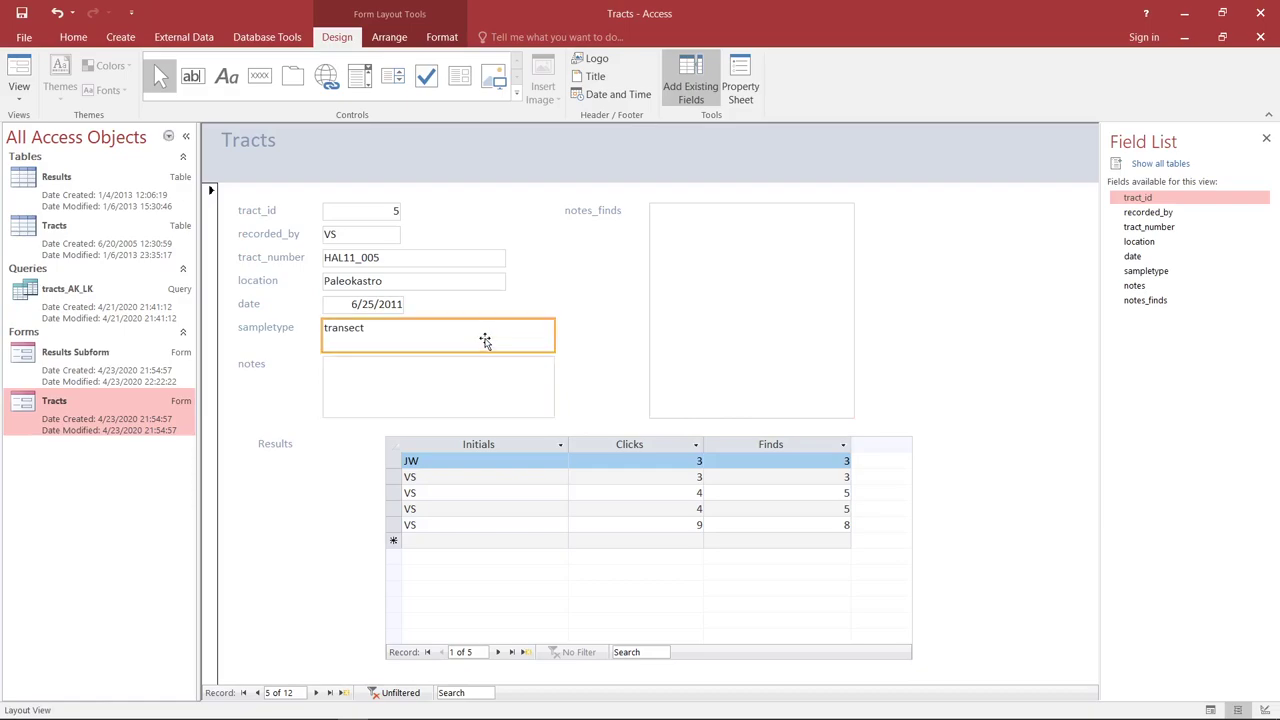
click(456, 281)
drag(455, 281, 503, 257)
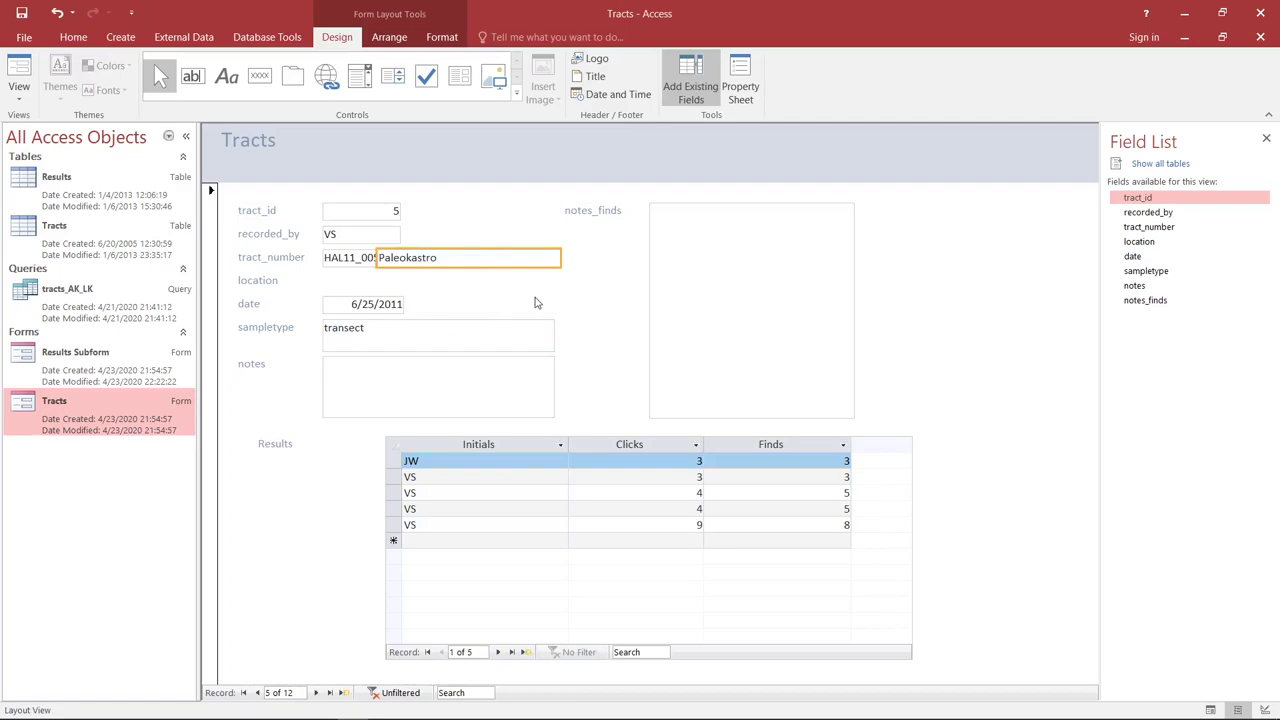
key(ctrl+z)
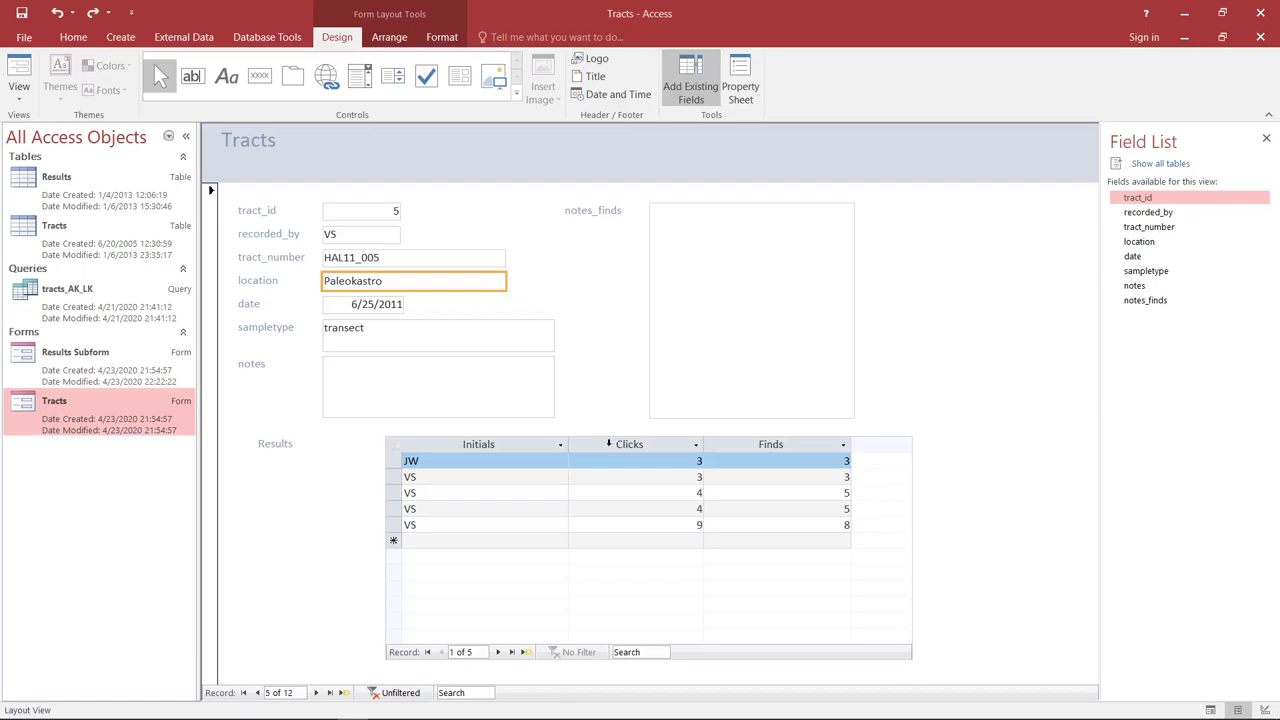
- Add the Tract_id field from the available fields to the Results subform as the column after Finds
click(612, 460)
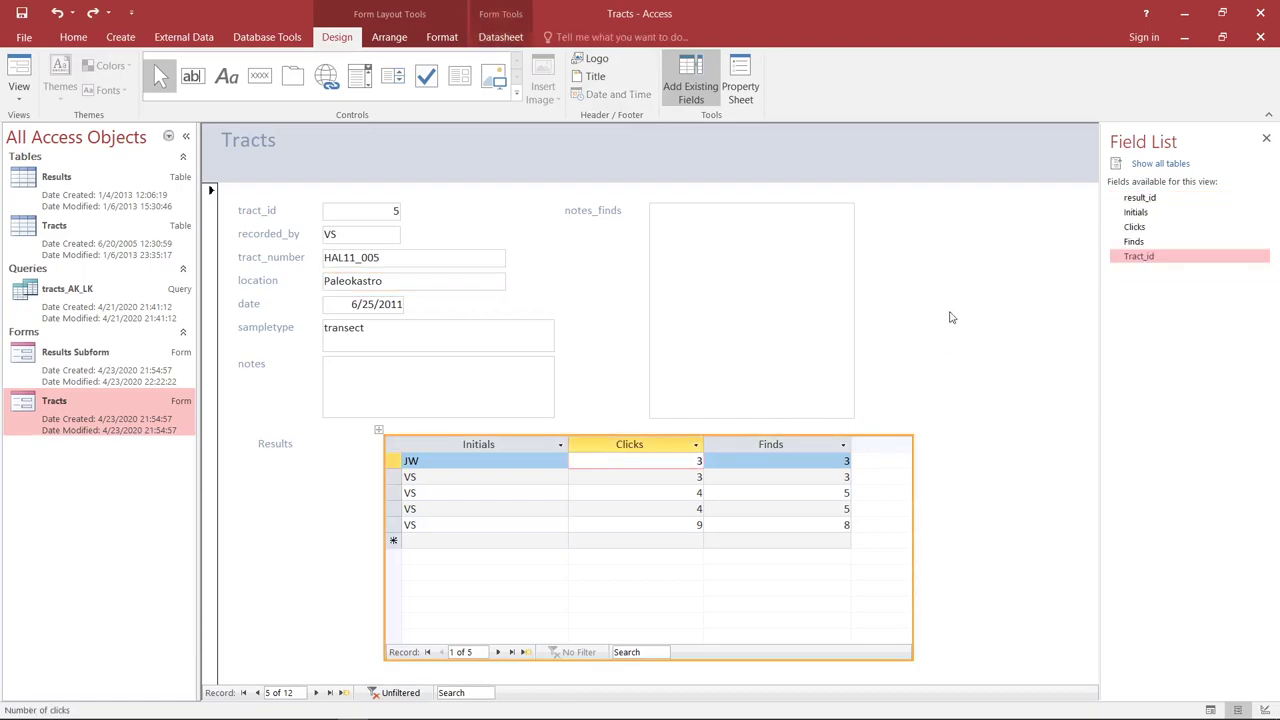
click(970, 234)
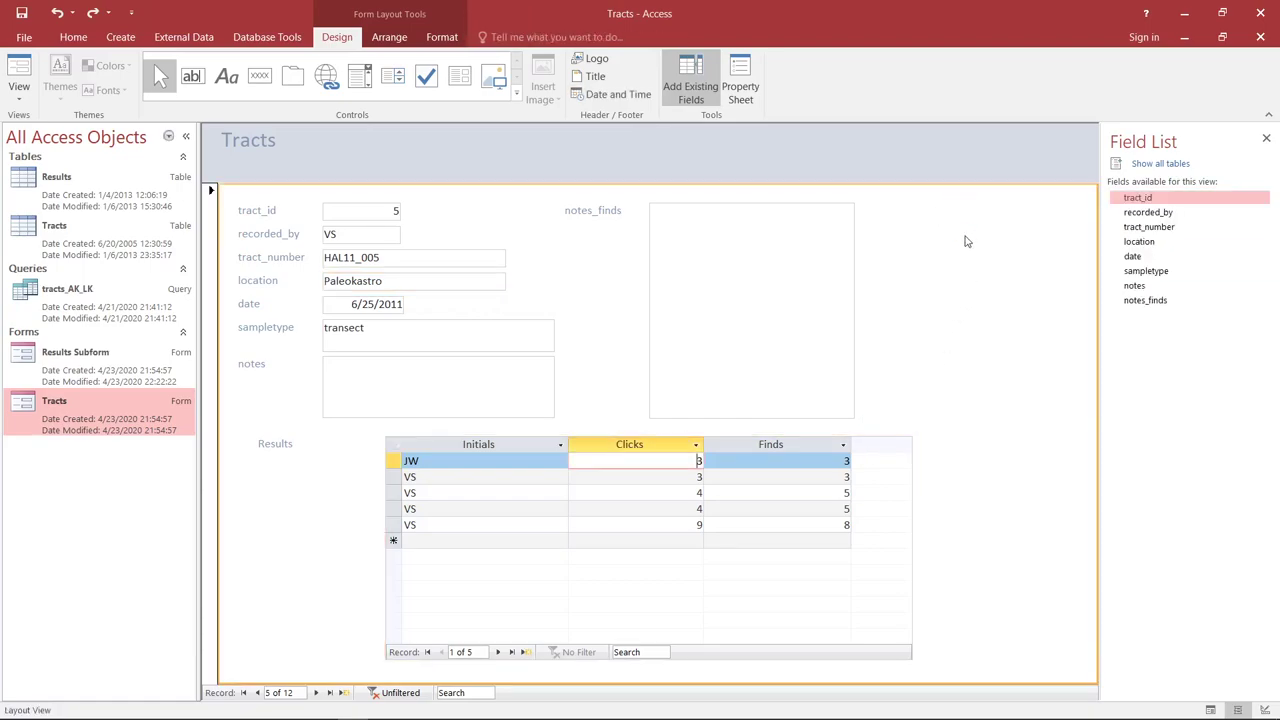
click(849, 511)
click(975, 300)
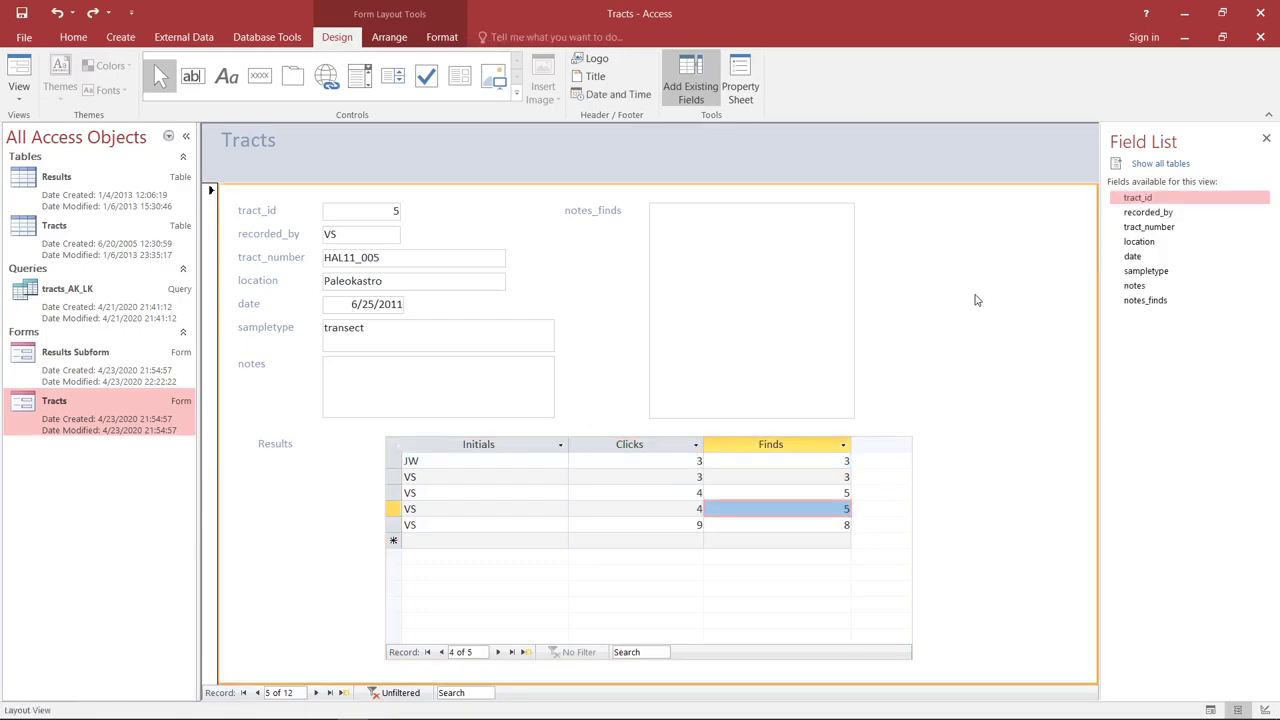
click(896, 480)
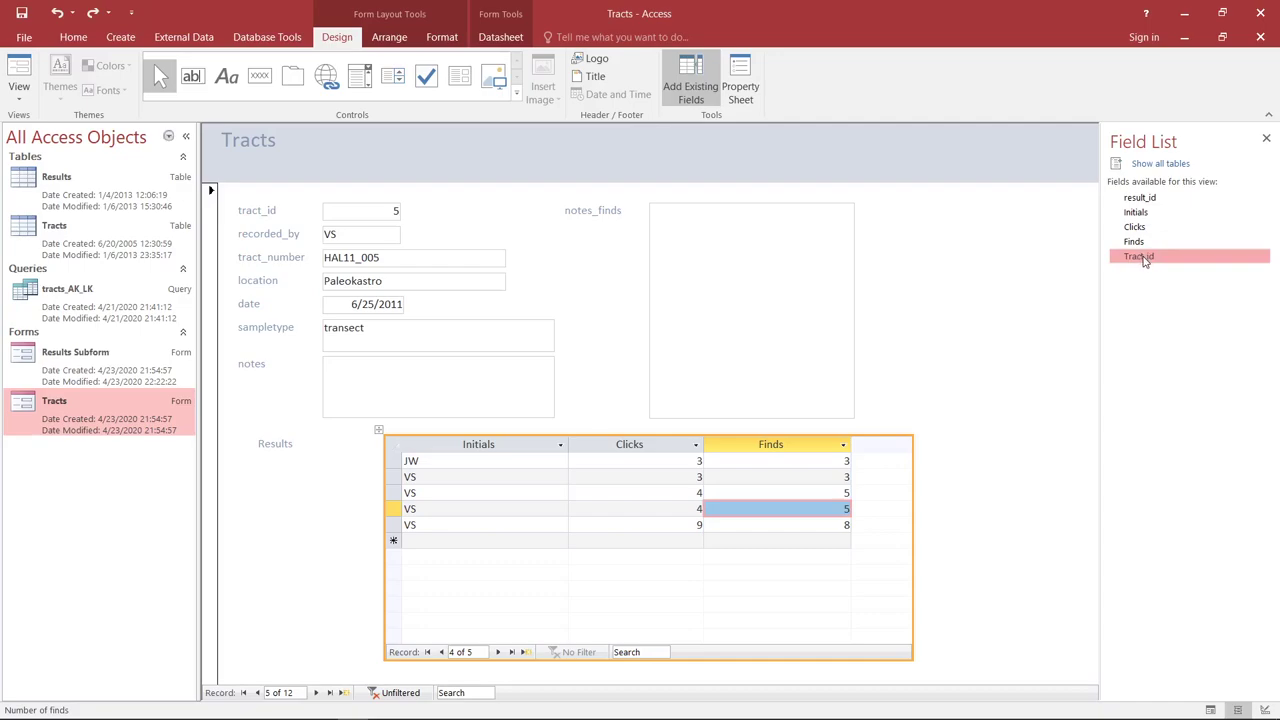
drag(1145, 260, 850, 448)
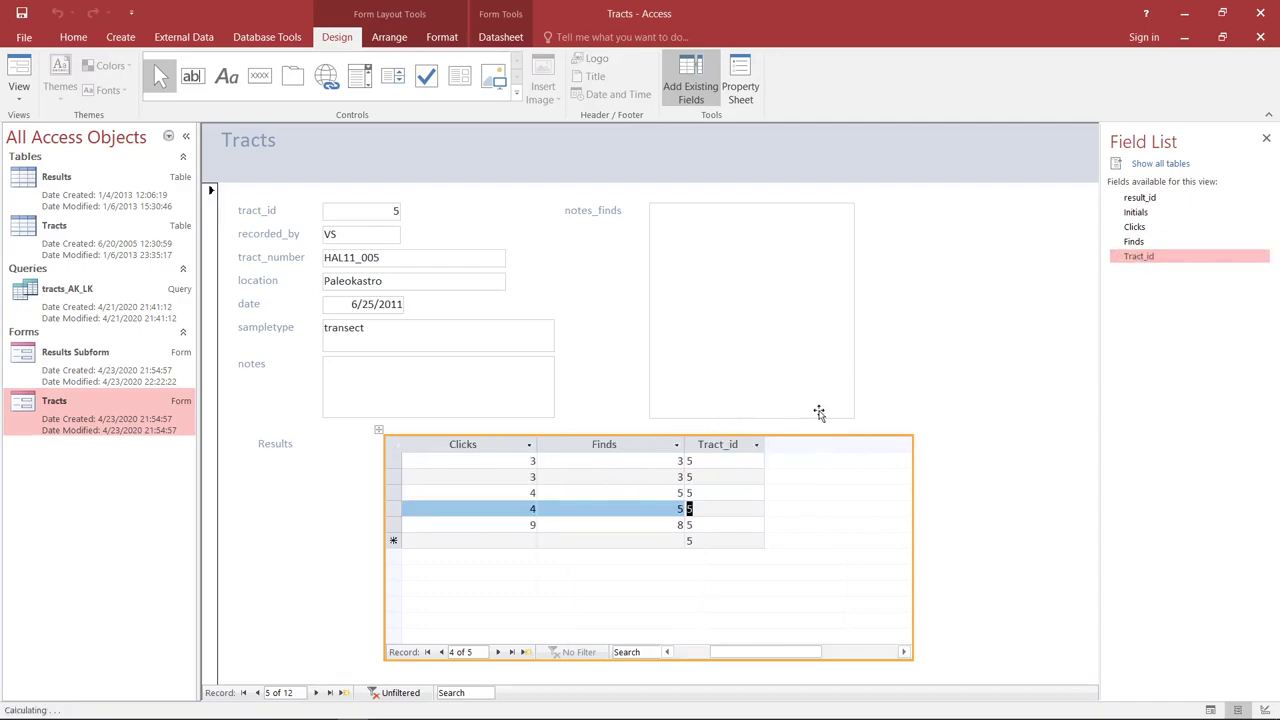
- Narrow the subform's Initials column so that all columns including Tract_id fit within the subform
drag(737, 656, 699, 656)
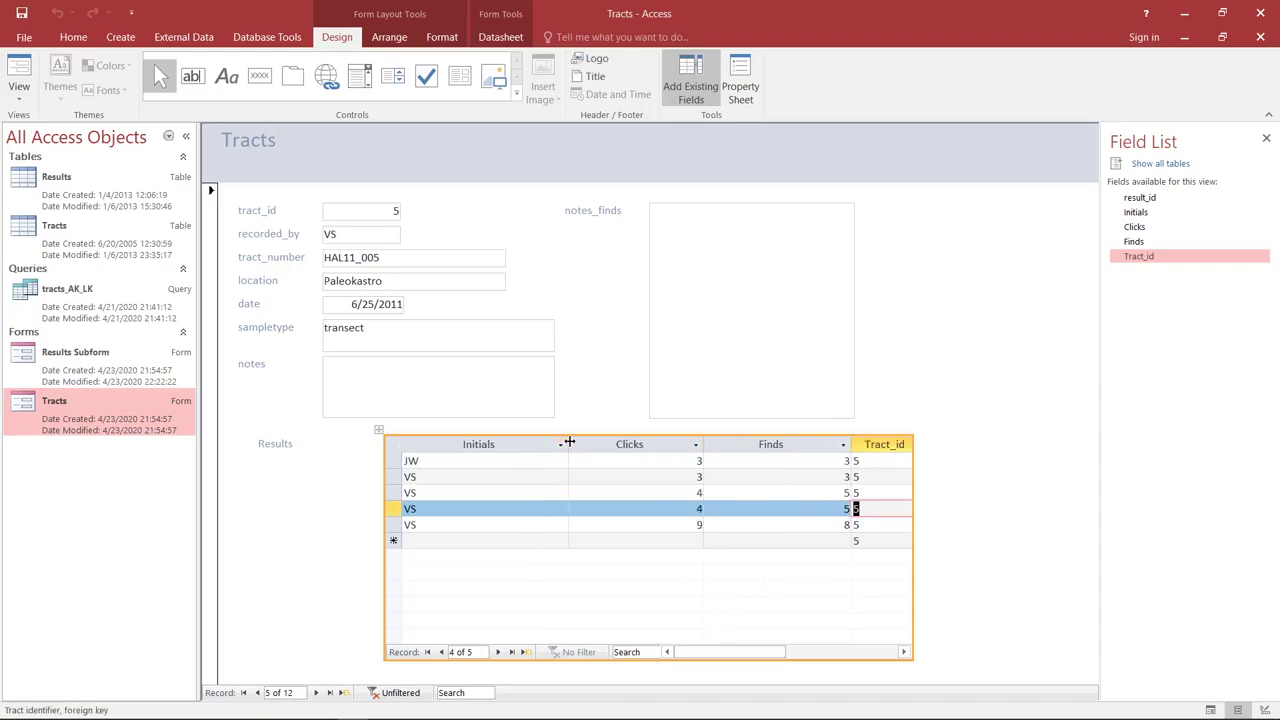
drag(568, 444, 520, 444)
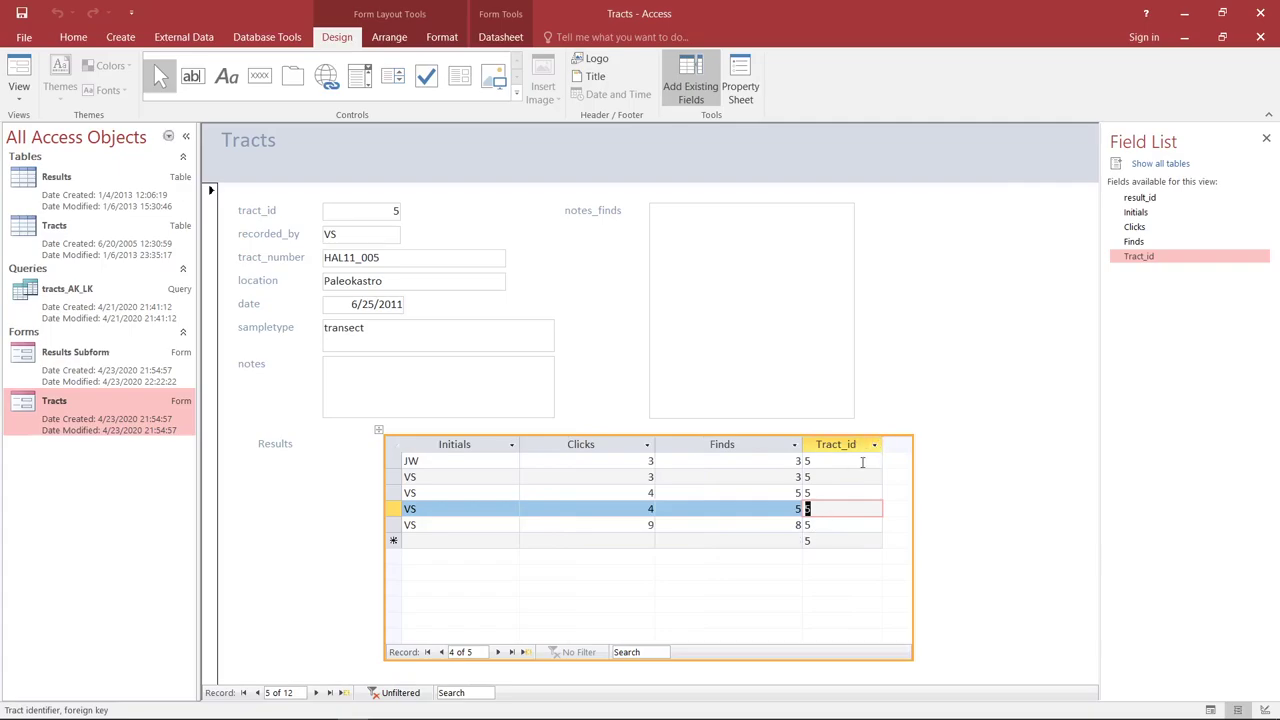
click(994, 350)
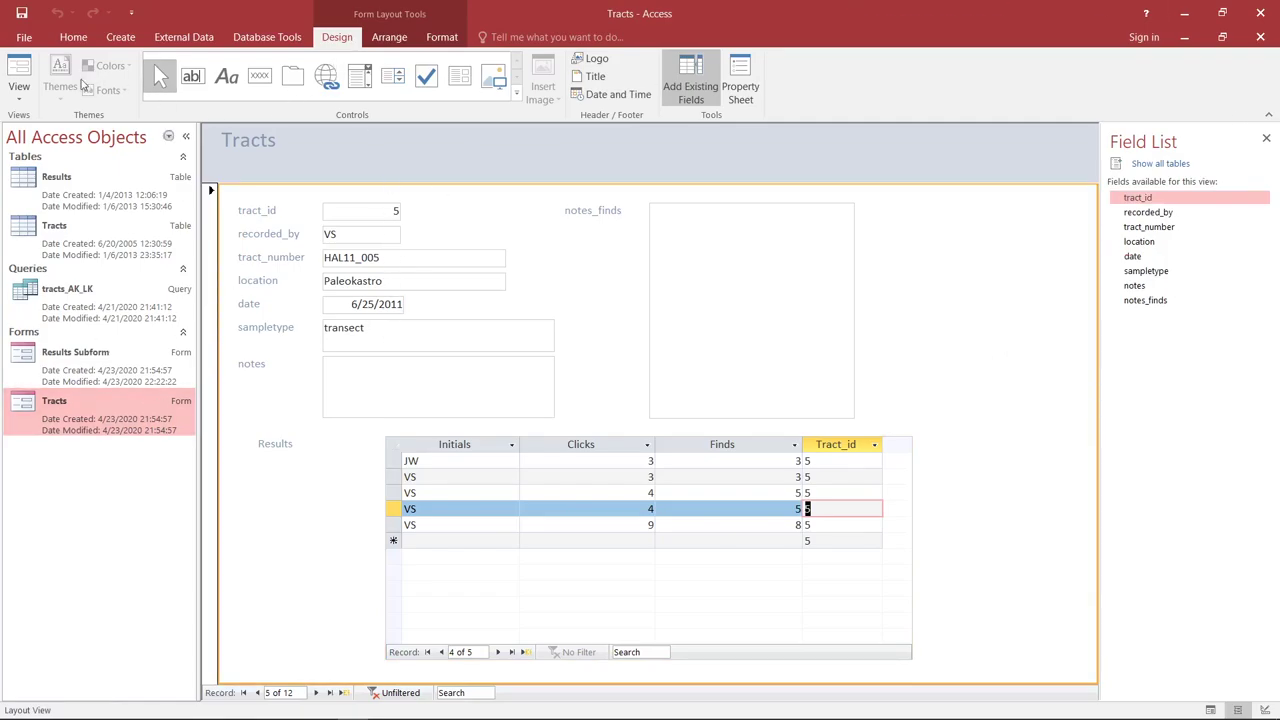
- Switch the Tracts form to Design View, saving the changes to both the Results Subform and Tracts forms
click(18, 90)
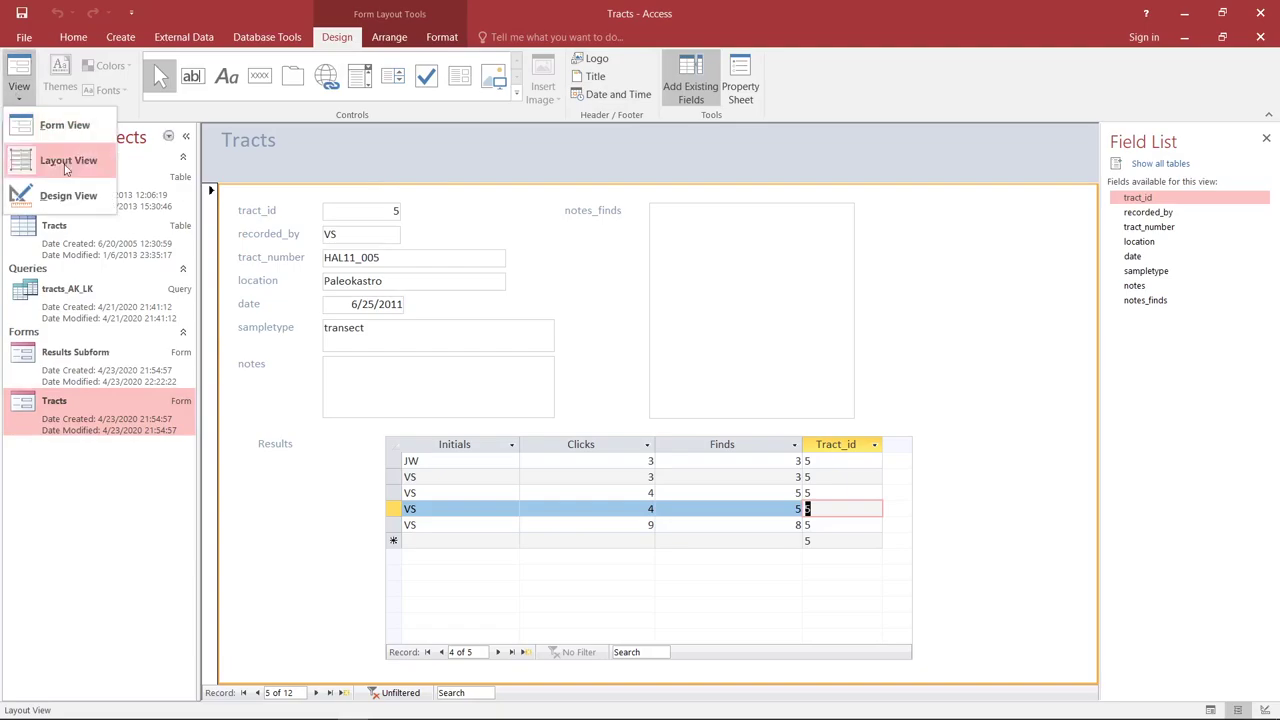
click(68, 196)
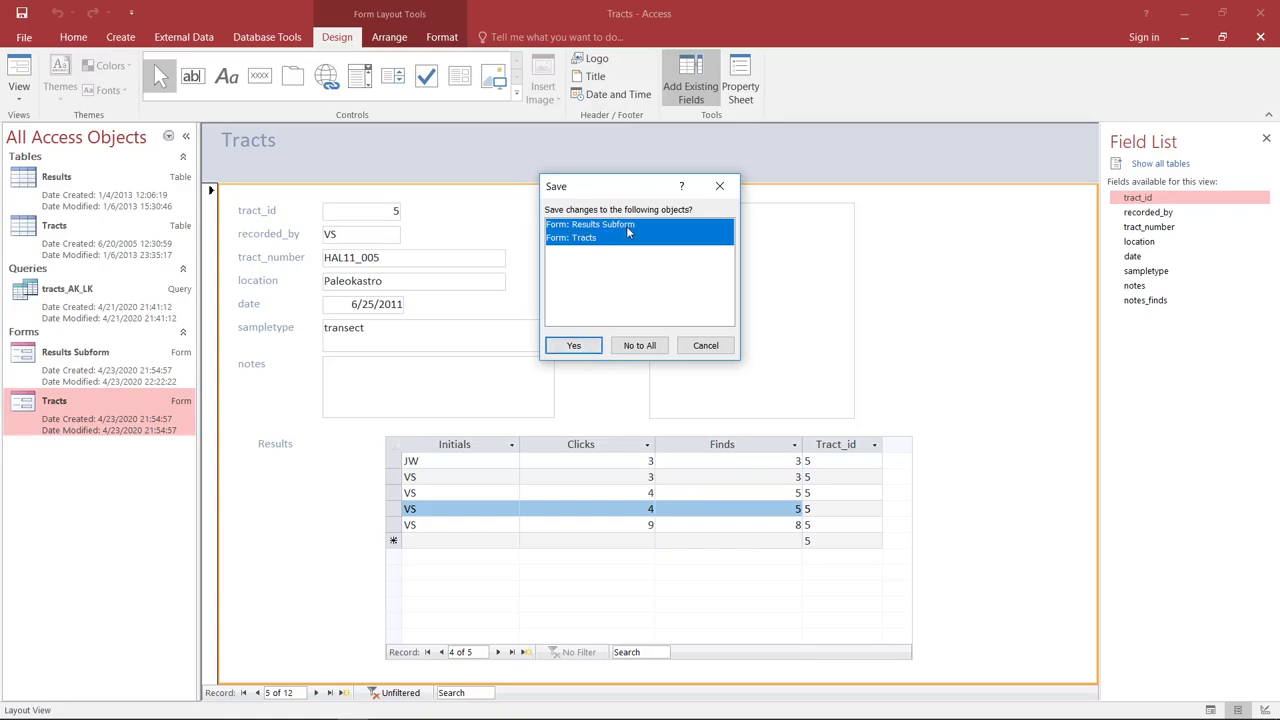
click(592, 347)
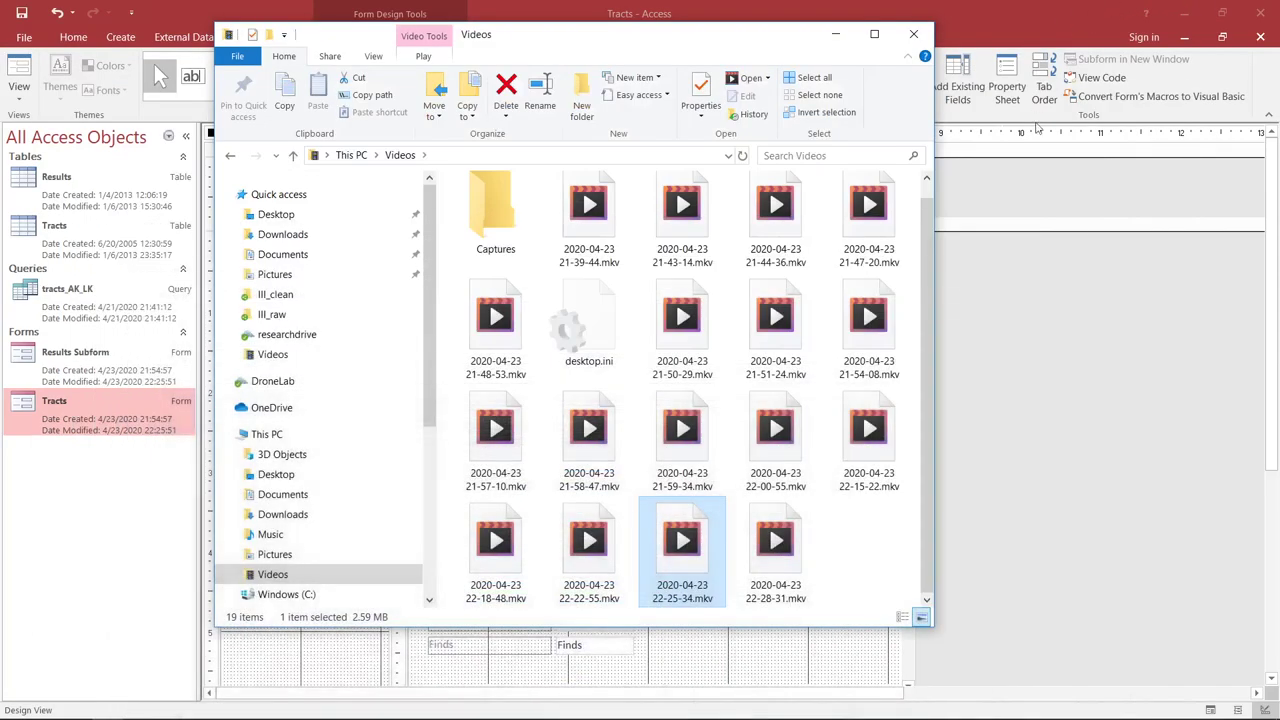
click(1045, 198)
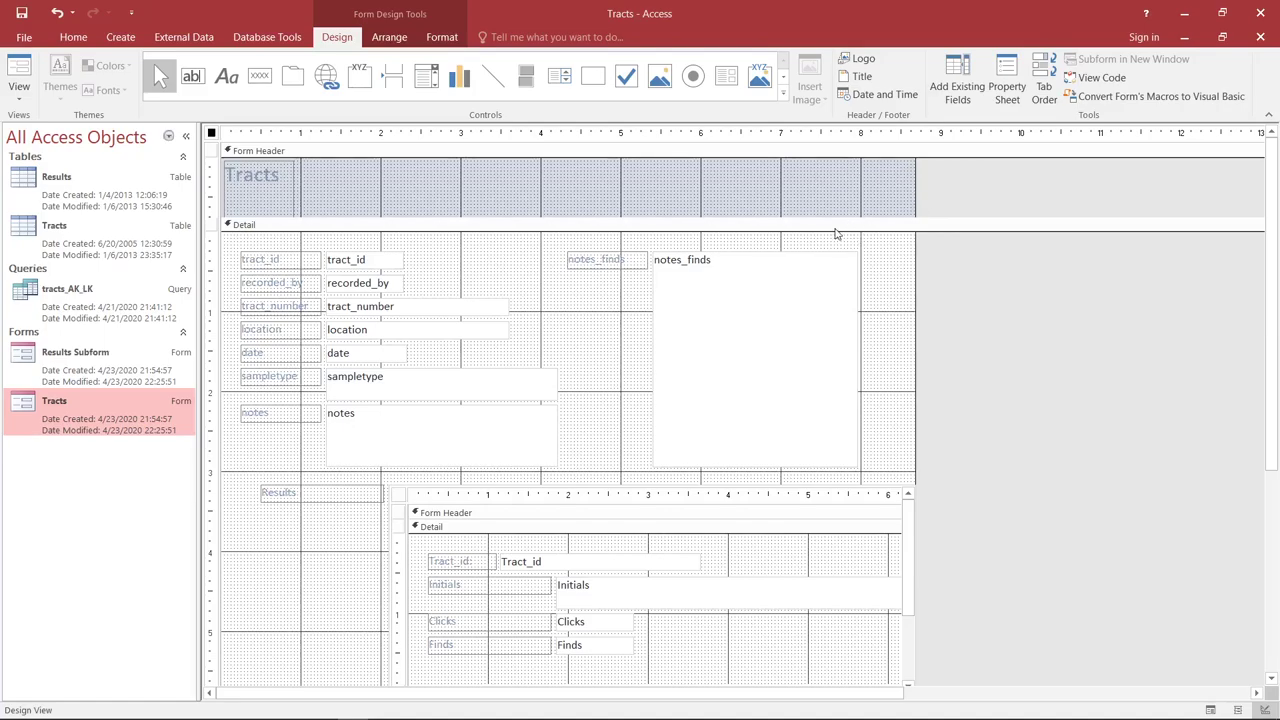
- Remove the Form Header/Footer sections from the Tracts form and confirm deleting the controls in them
click(558, 155)
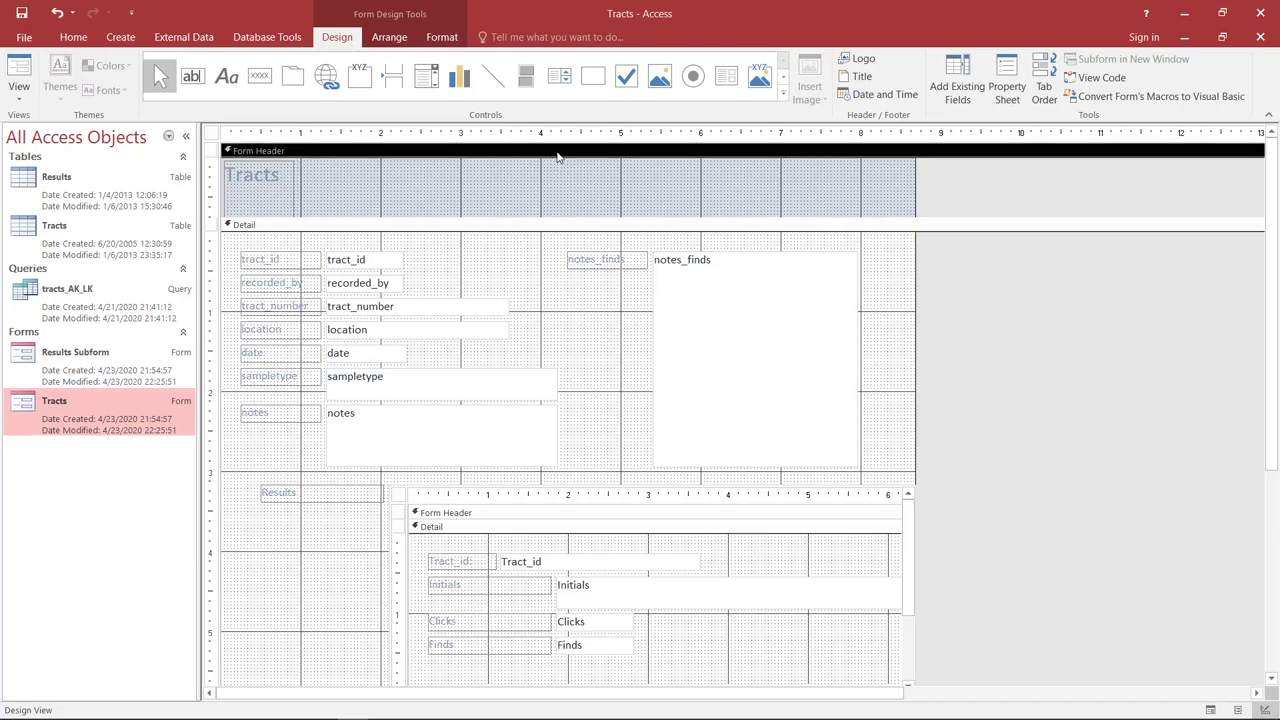
click(389, 229)
click(389, 155)
click(312, 227)
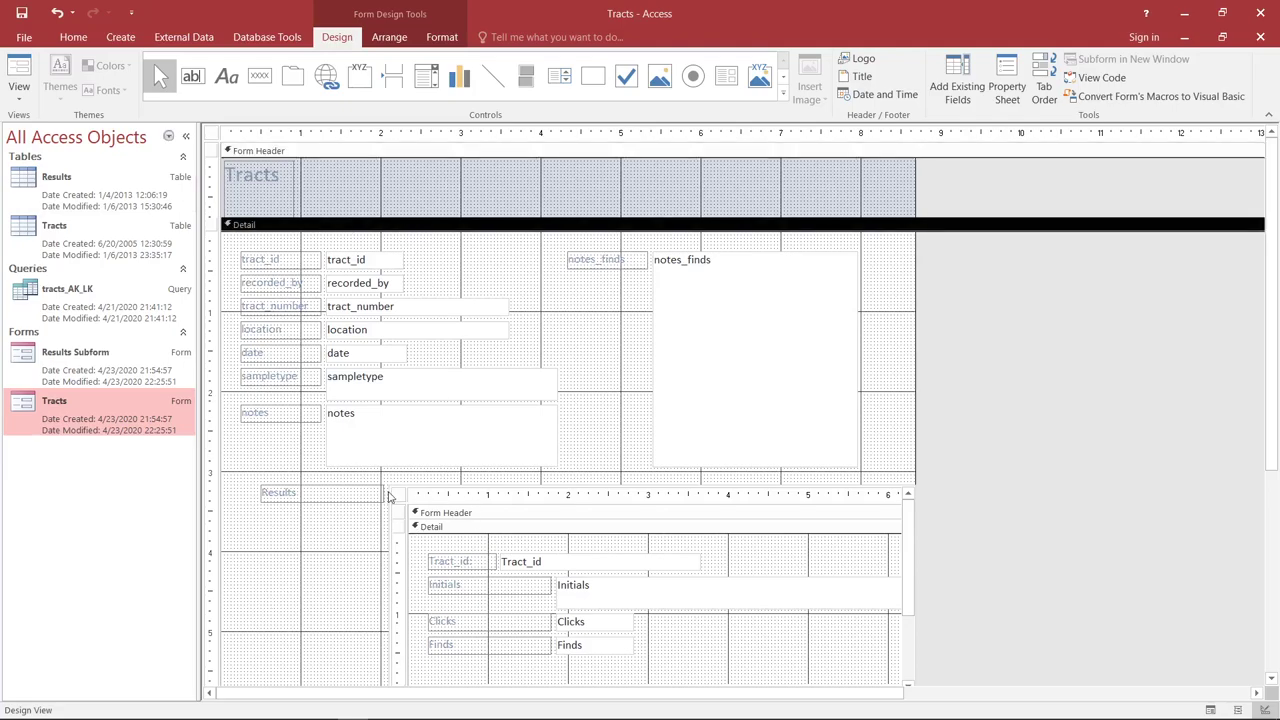
right_click(329, 156)
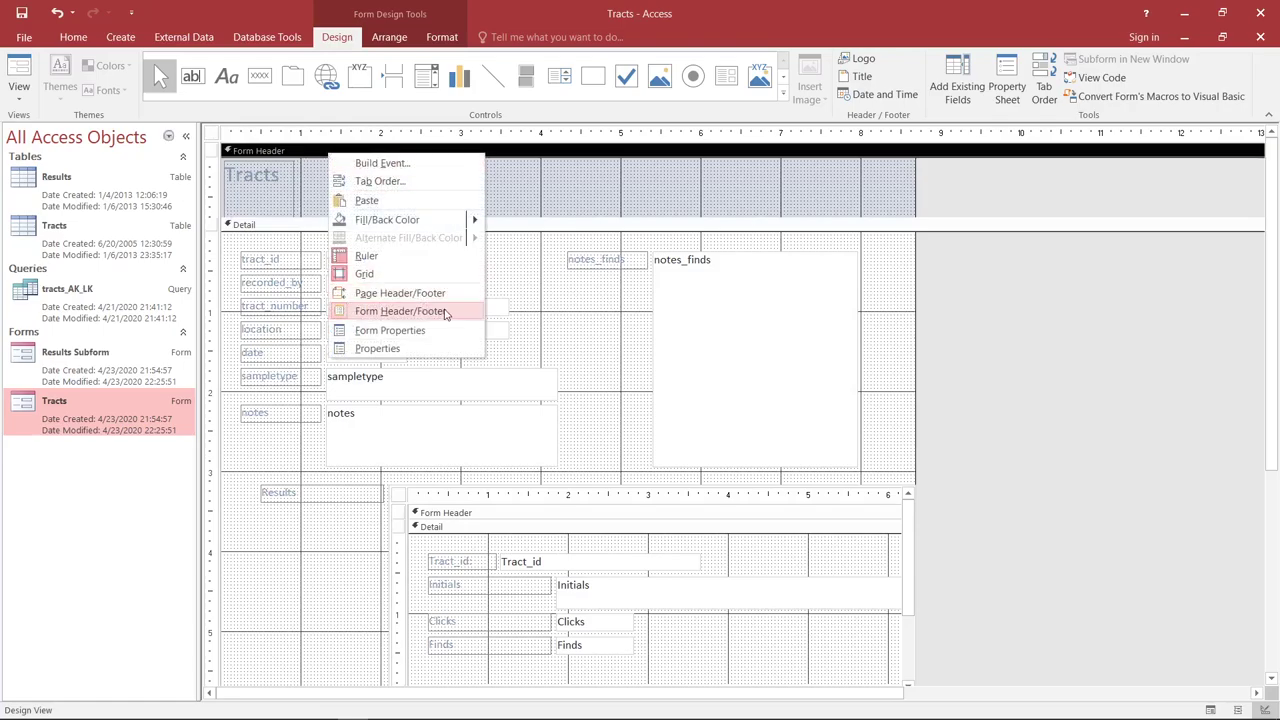
click(400, 311)
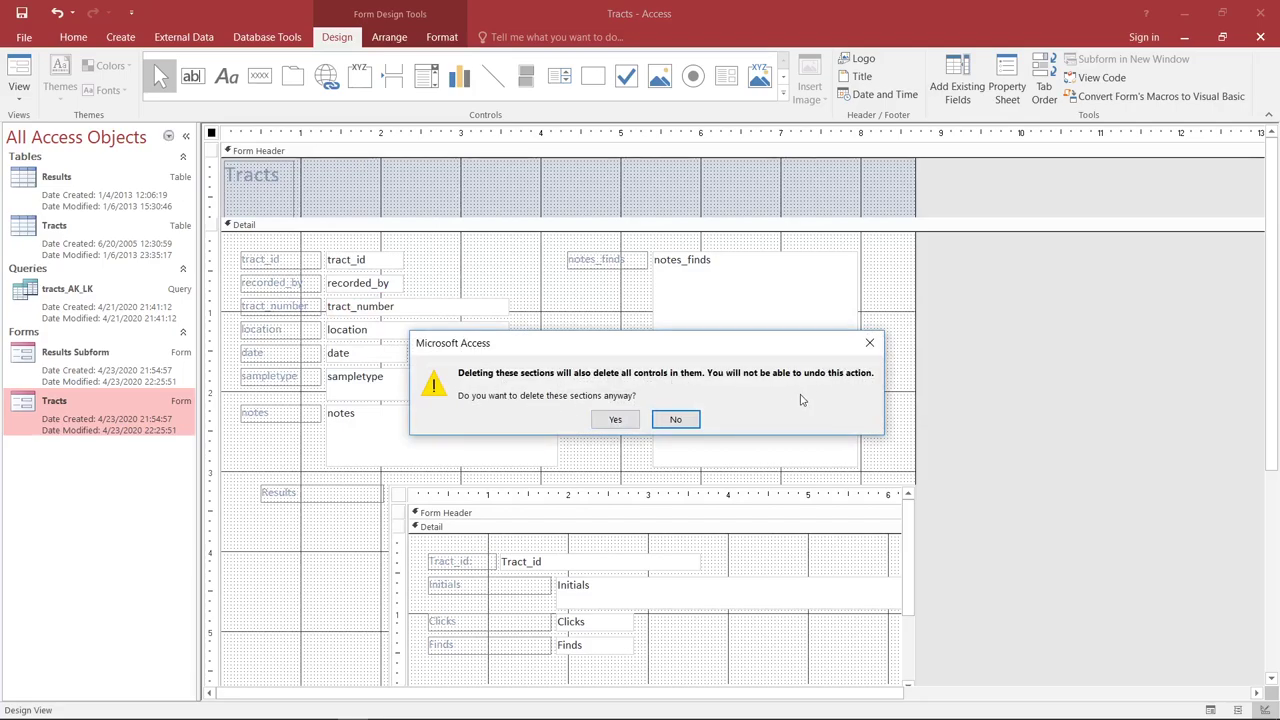
click(615, 419)
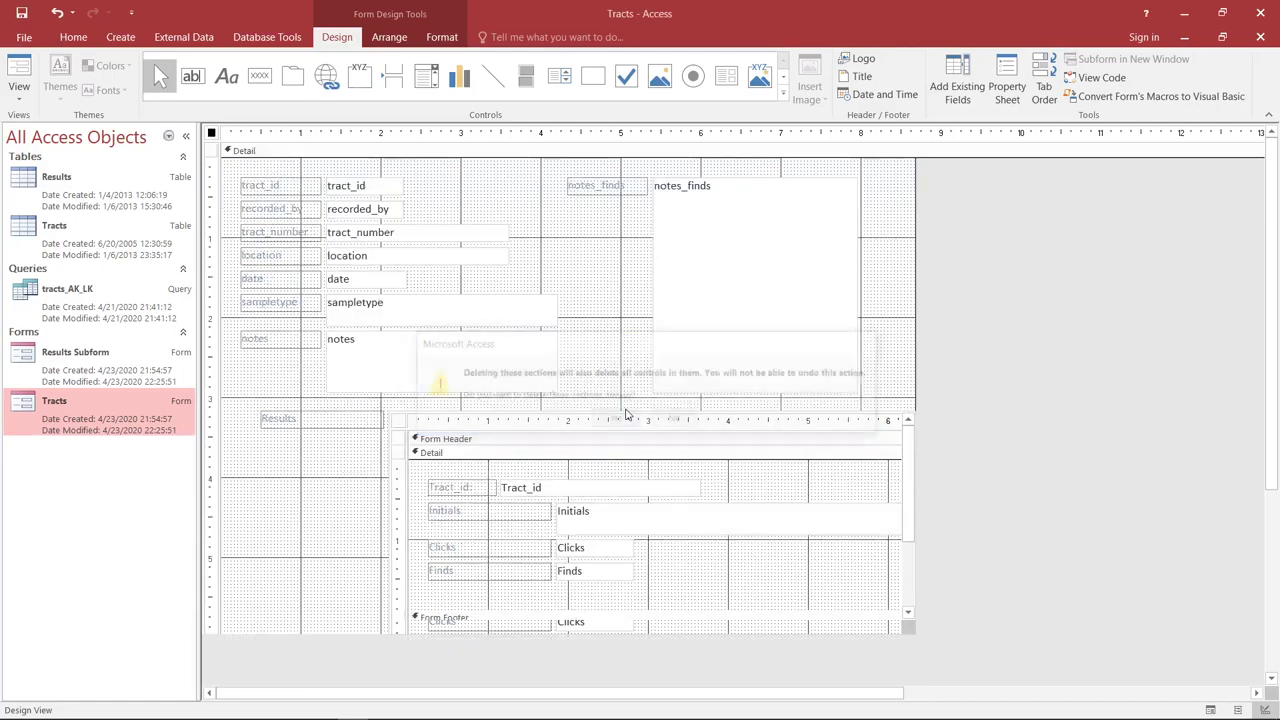
- Preview the Tracts form without its header in Form View and Layout View
click(18, 68)
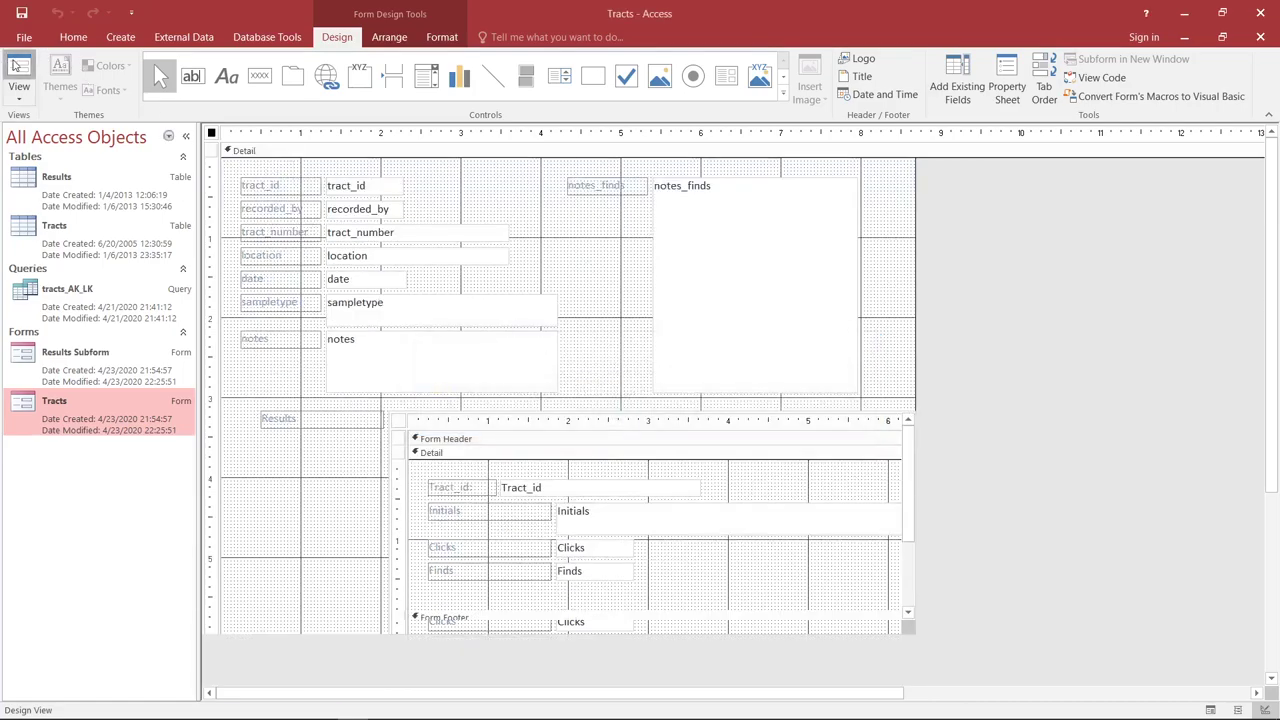
click(28, 97)
click(45, 157)
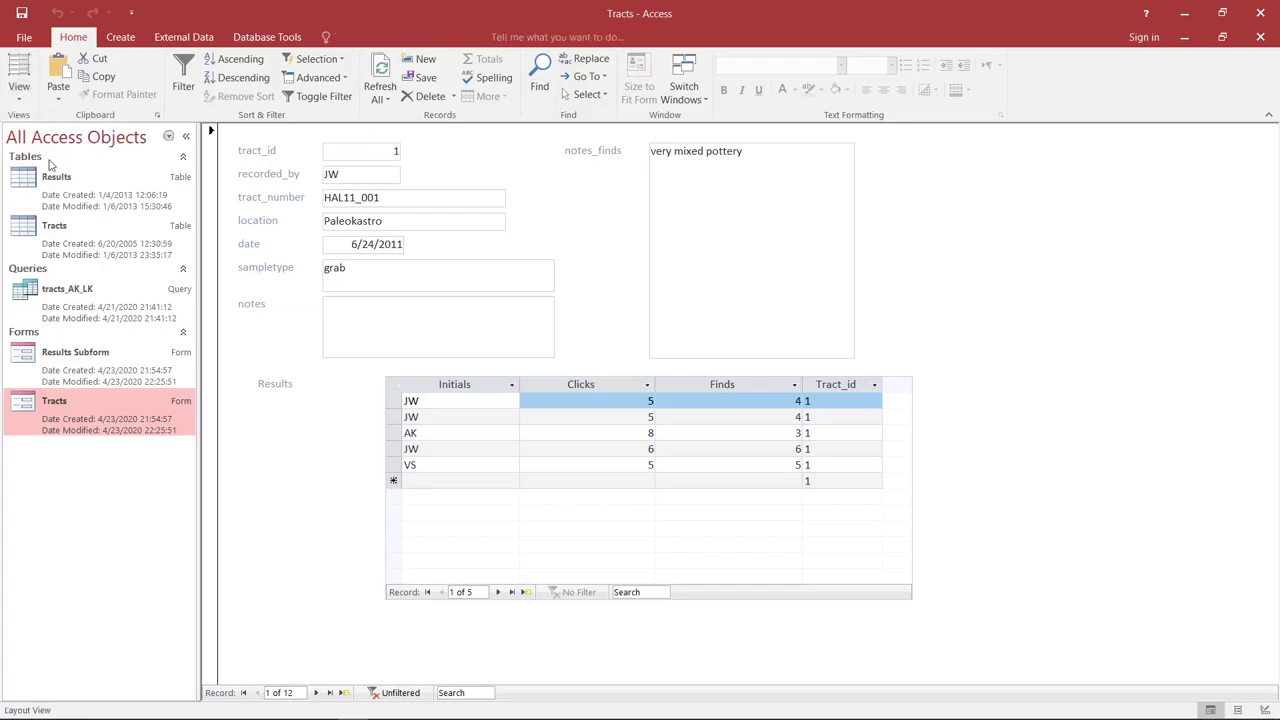
click(27, 43)
click(30, 44)
click(73, 37)
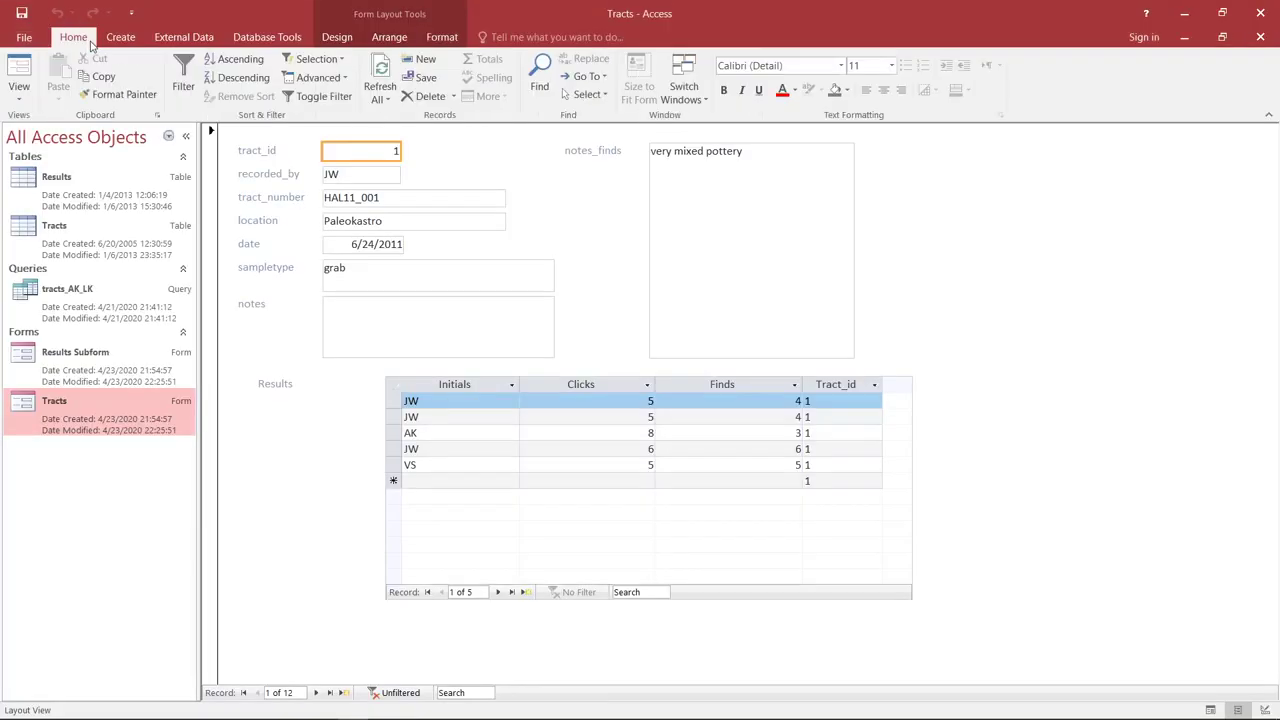
- Return the Tracts form to Design View and widen its design area to about the 10.2 mark on the ruler
click(19, 80)
click(62, 197)
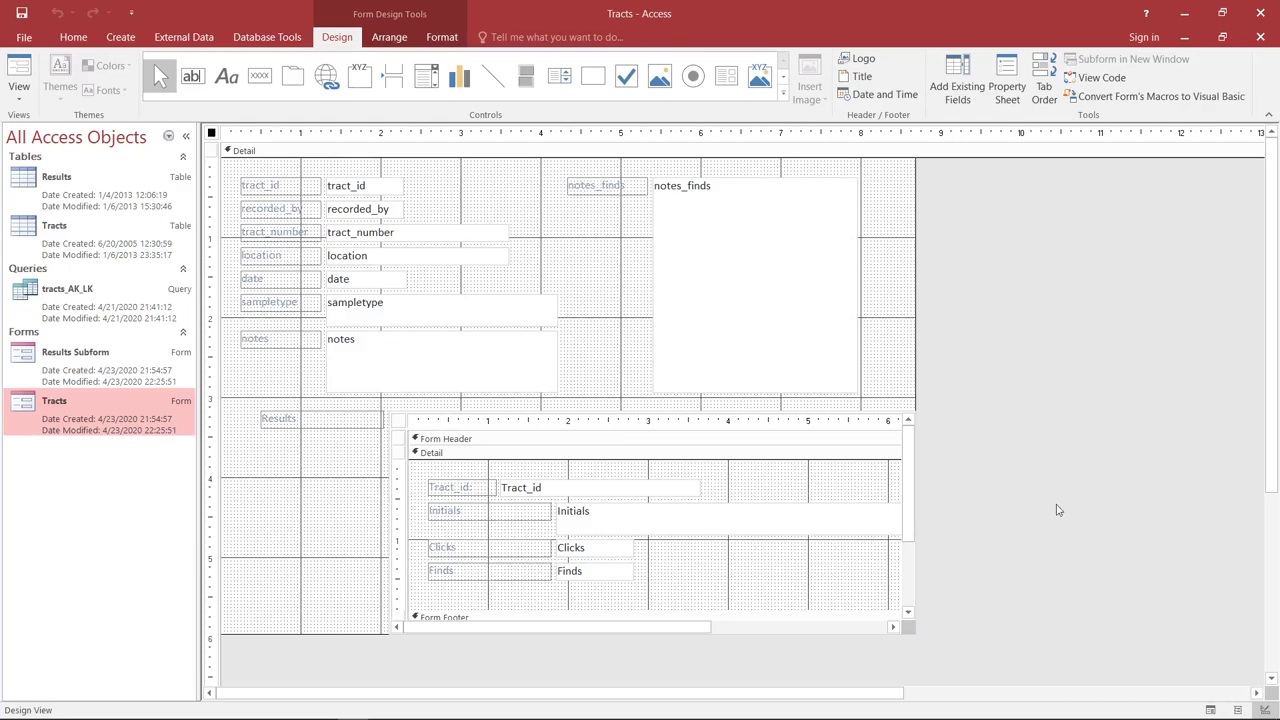
drag(916, 364, 1037, 368)
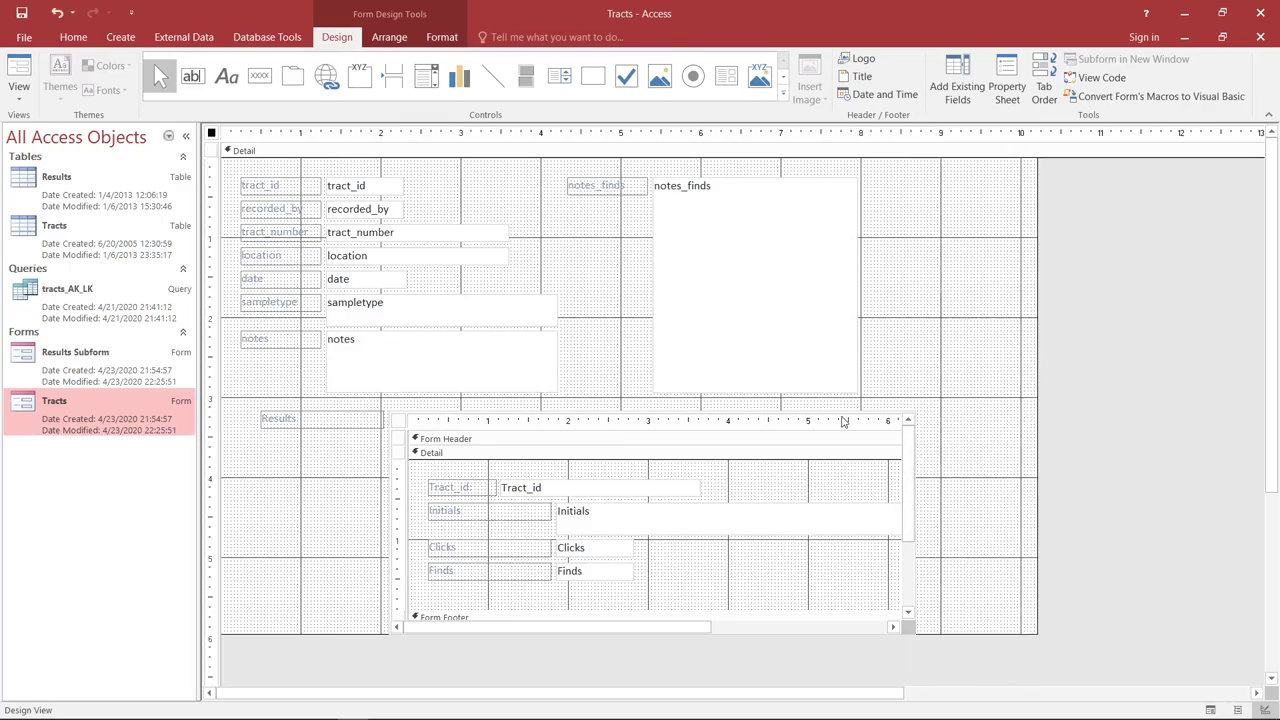
- Open the Property Sheet and show the properties of the whole Tracts form
click(806, 261)
click(477, 313)
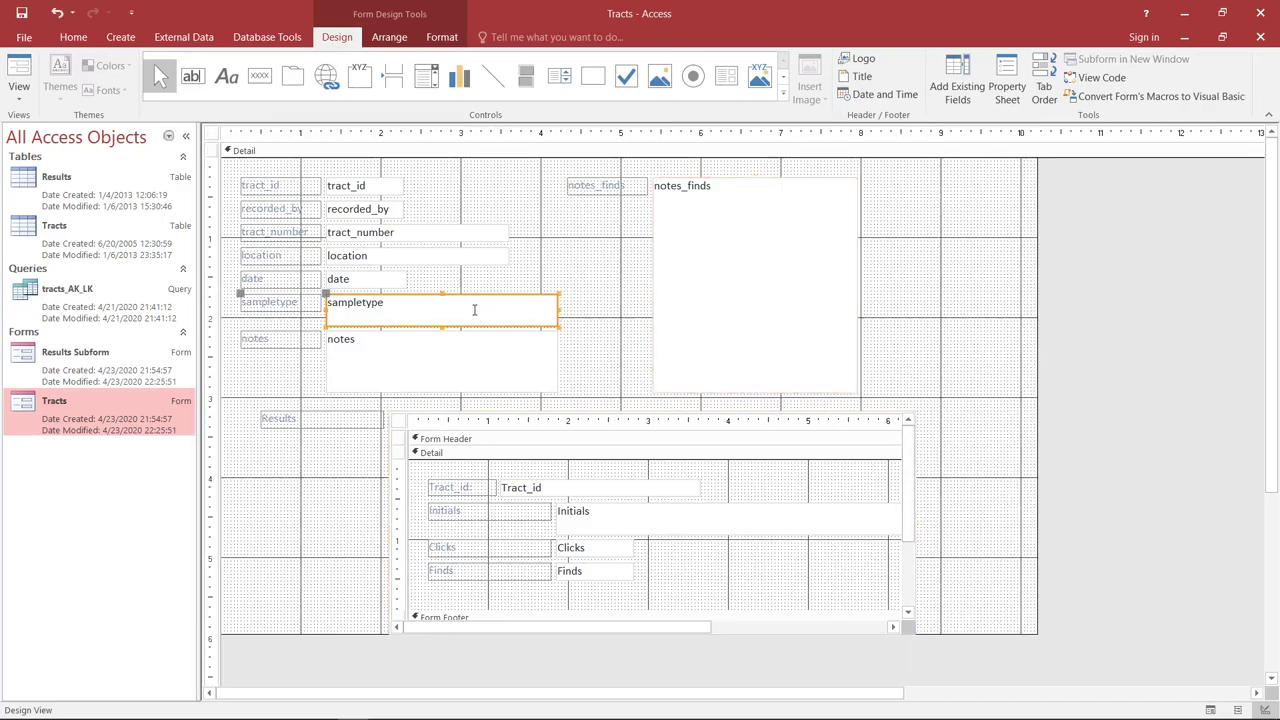
click(377, 285)
double_click(290, 282)
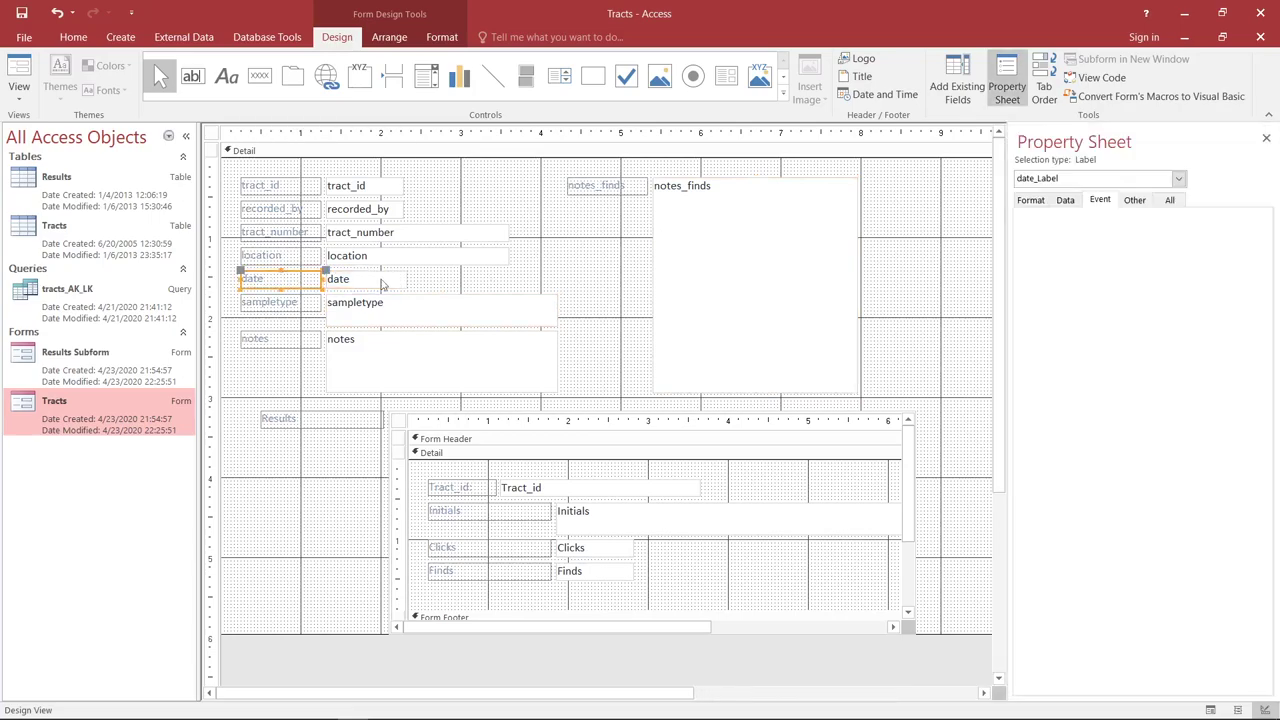
click(562, 277)
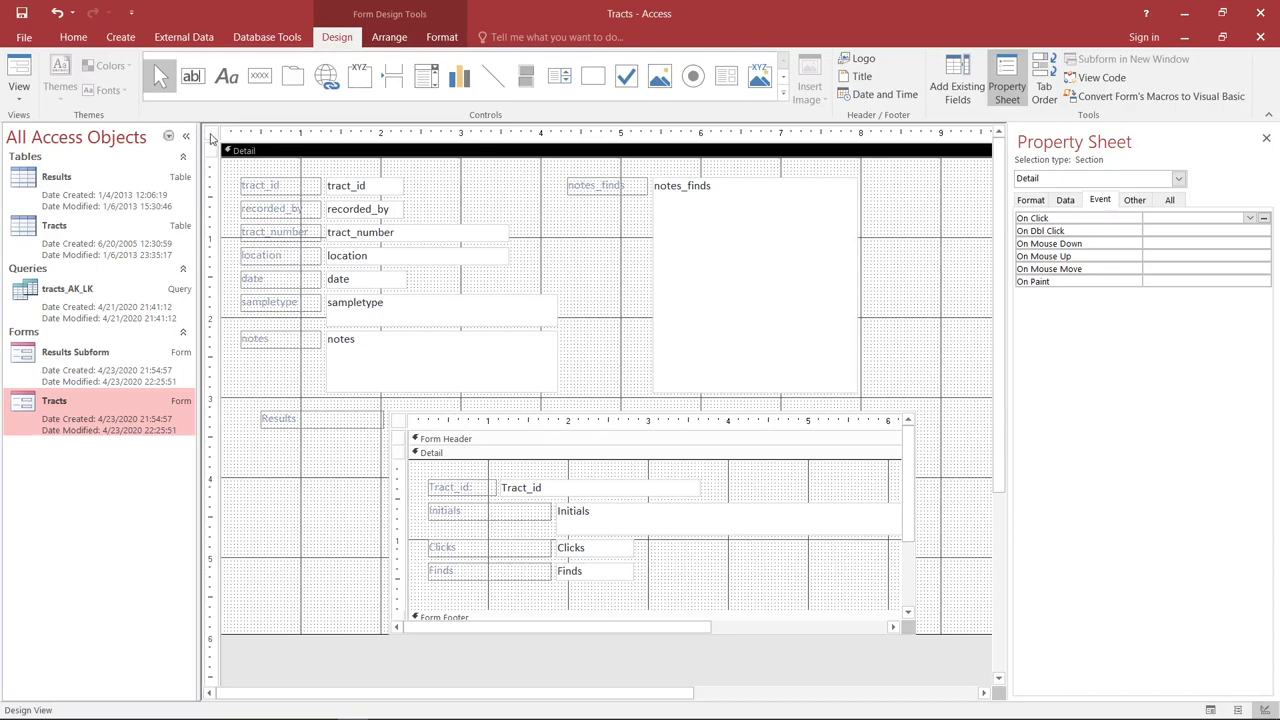
click(211, 134)
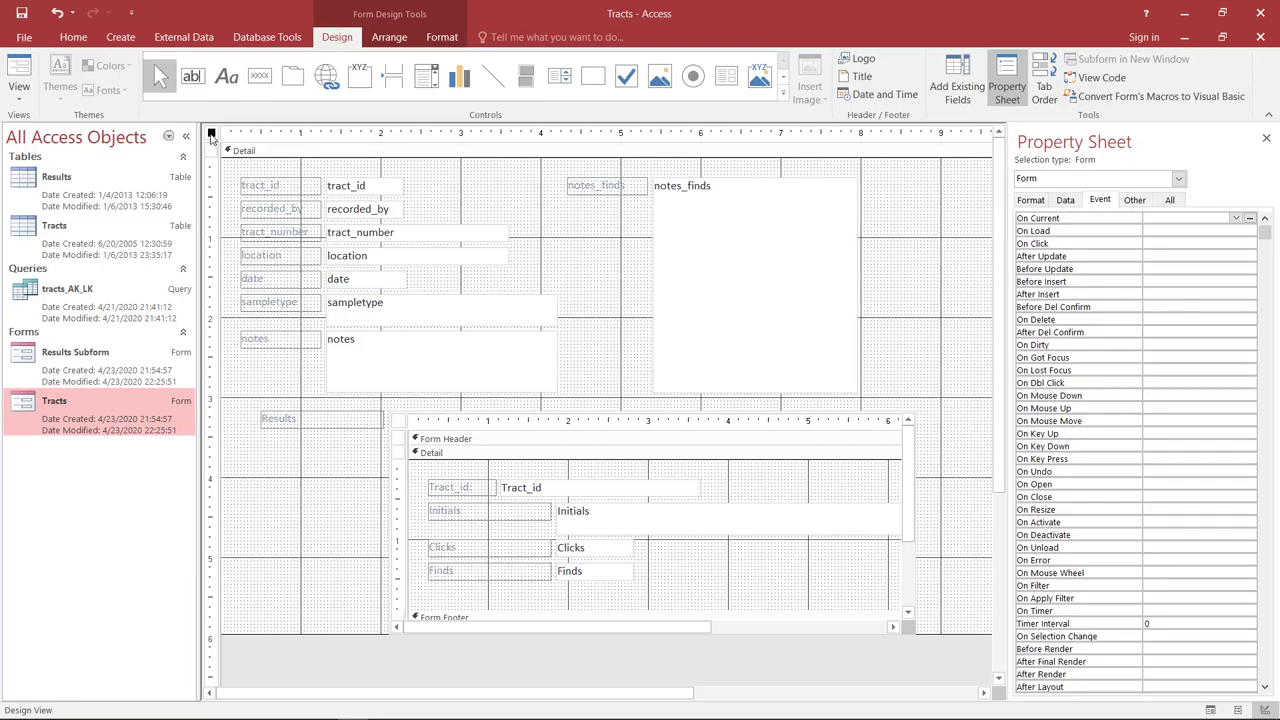
right_click(211, 136)
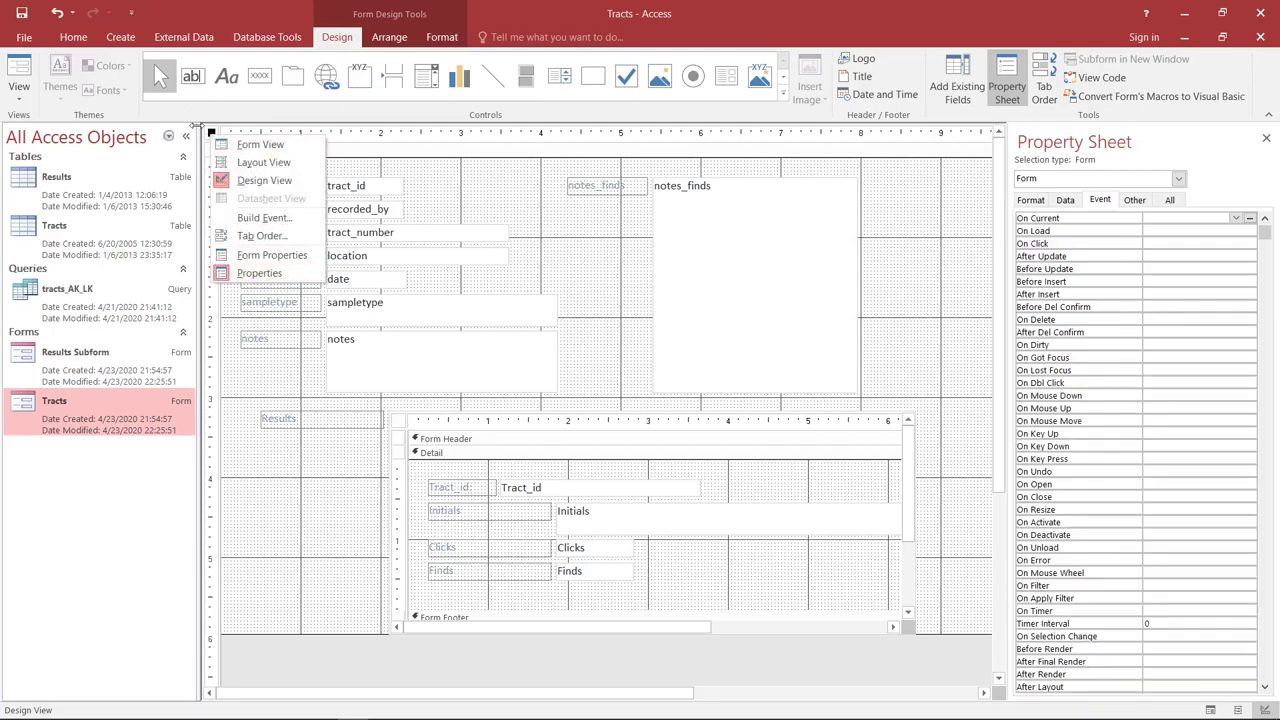
click(210, 132)
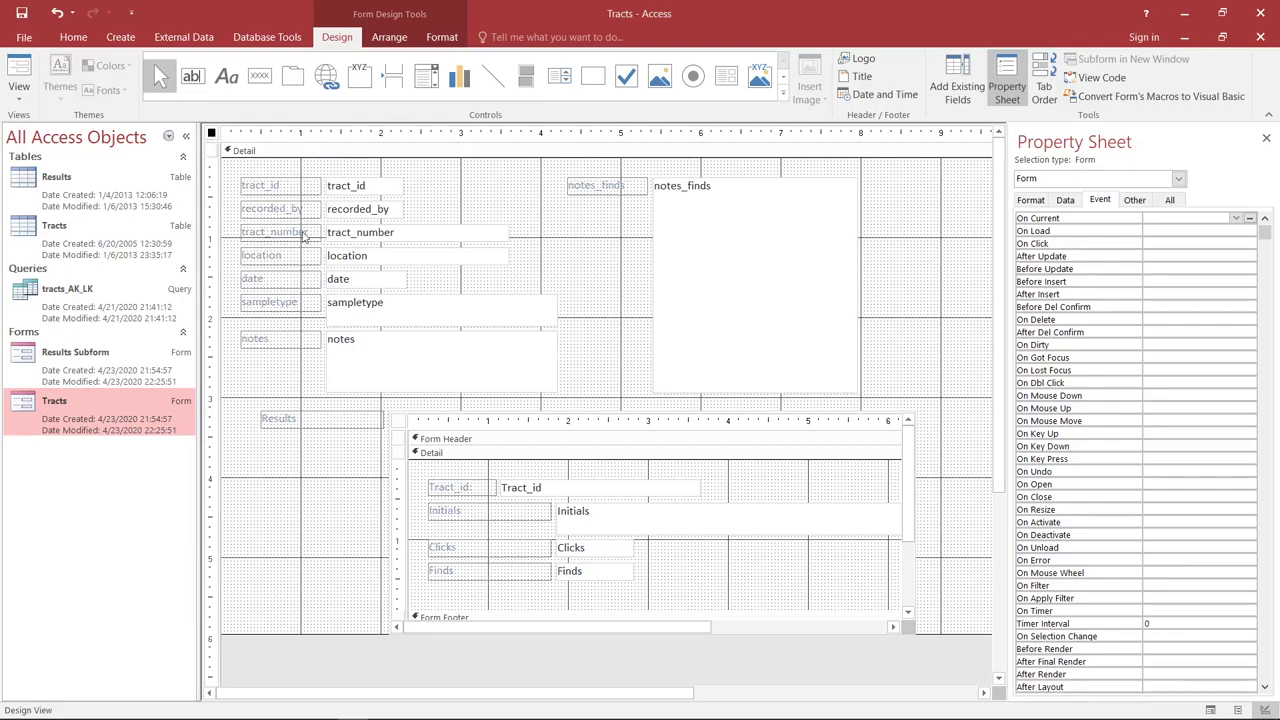
- View the properties of the Results subform control and the form inside it, and reselect the main Tracts form
click(397, 424)
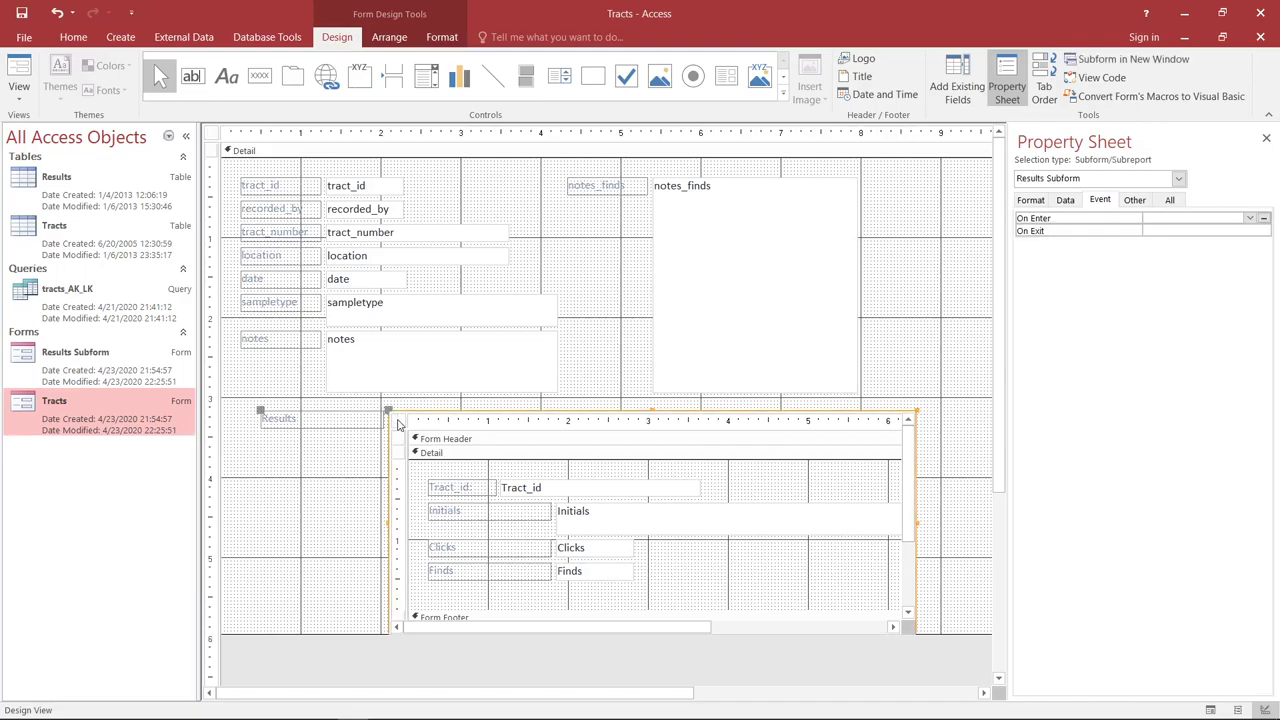
click(398, 422)
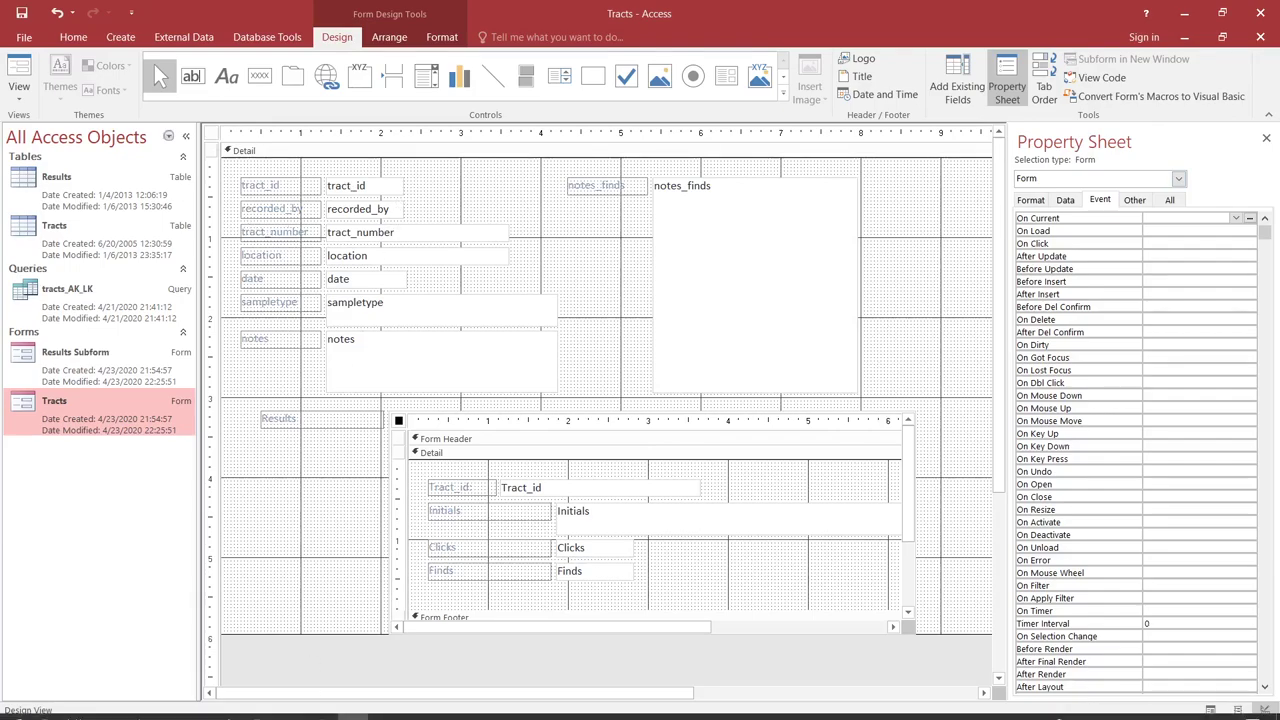
click(212, 135)
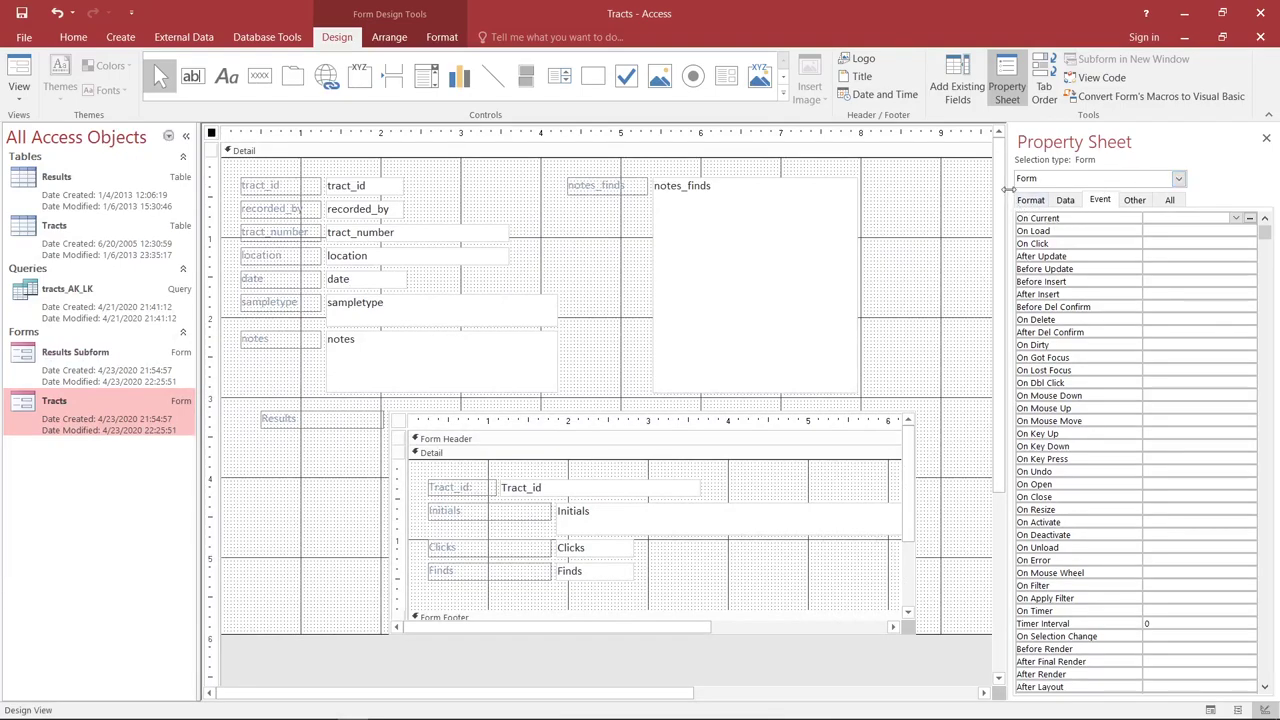
- Widen the Property Sheet and examine the Tracts form's Format properties, including the Default View choices and Allow Datasheet View
drag(1007, 188, 951, 188)
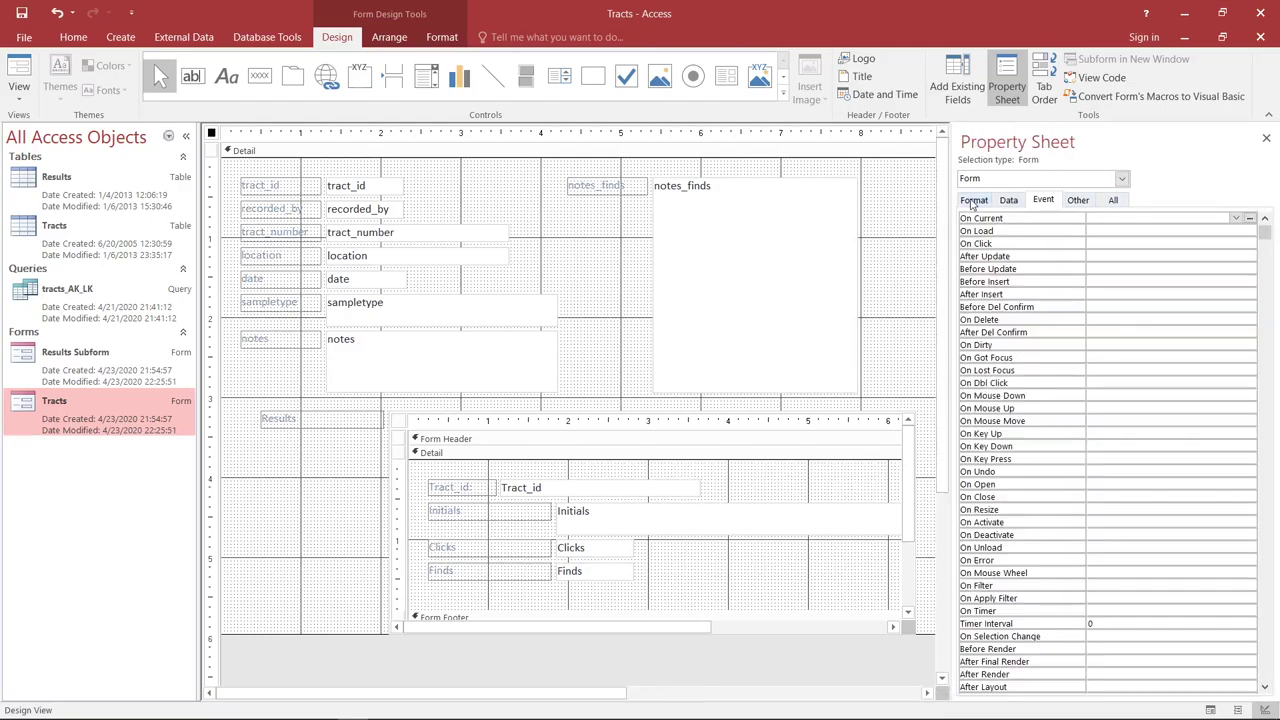
click(973, 200)
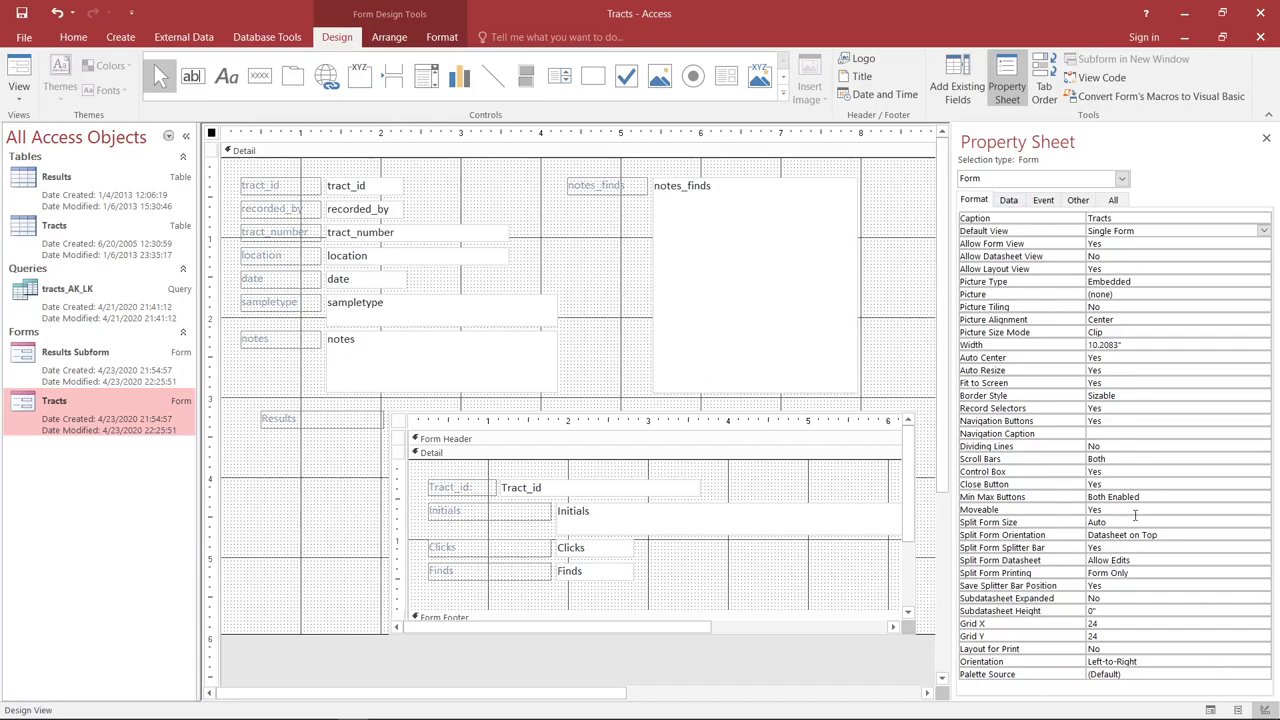
click(1265, 231)
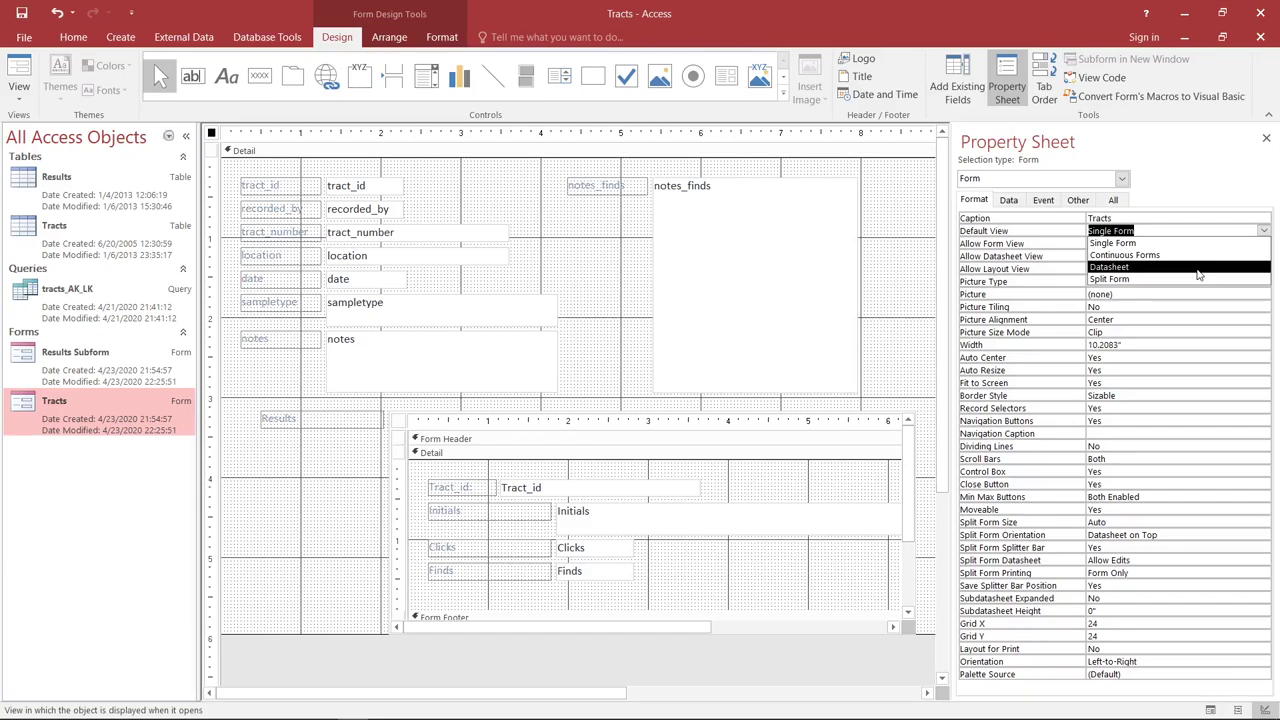
click(1195, 172)
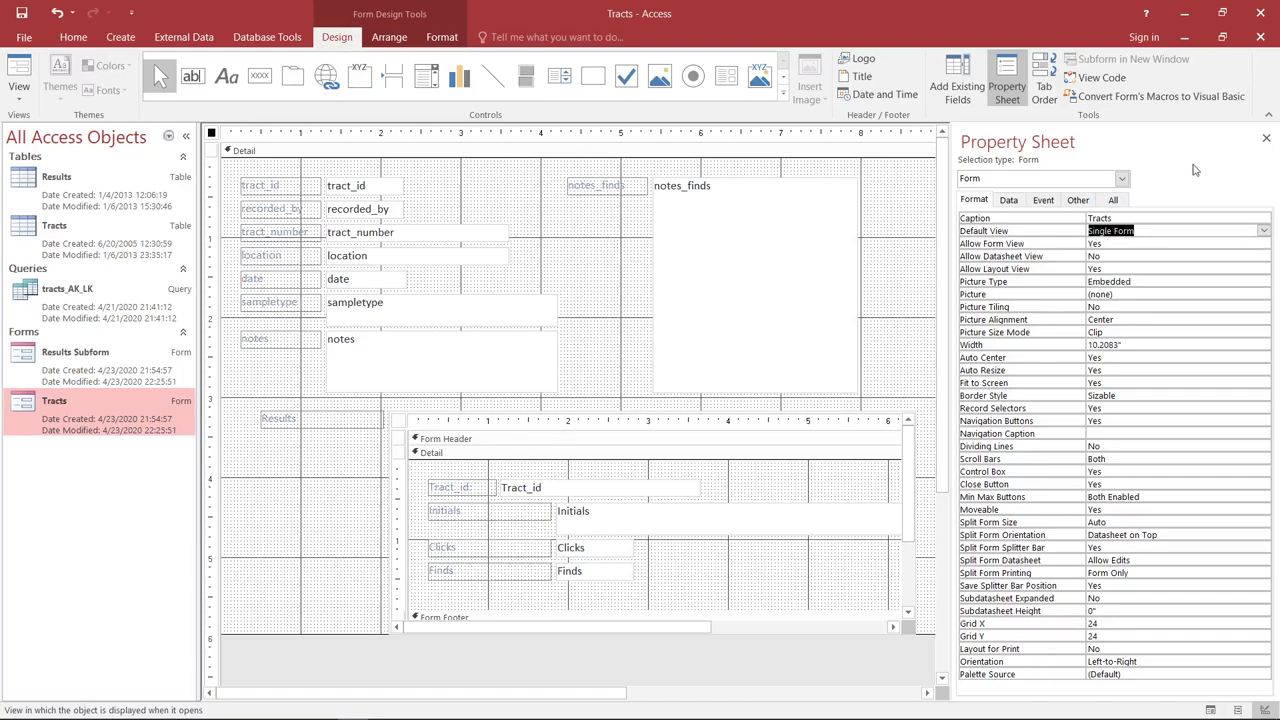
click(1130, 257)
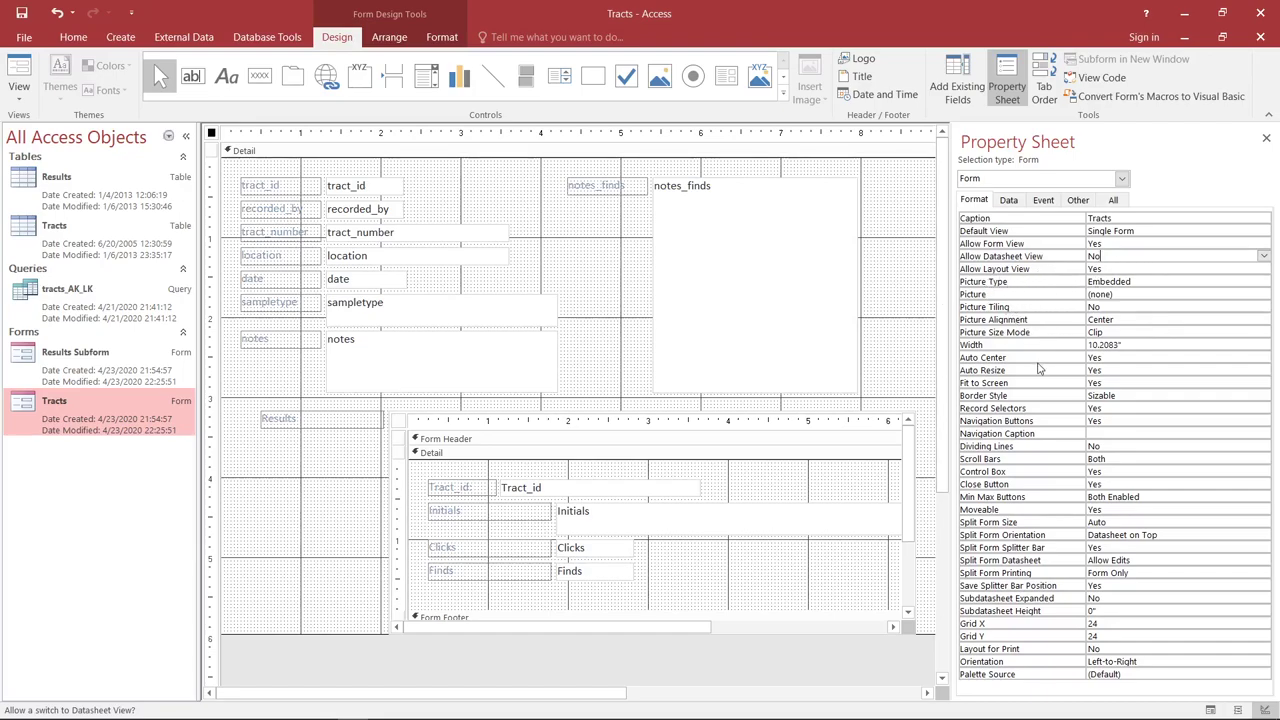
- Set the Tracts form's Record Selectors property to No
click(1140, 422)
click(1147, 408)
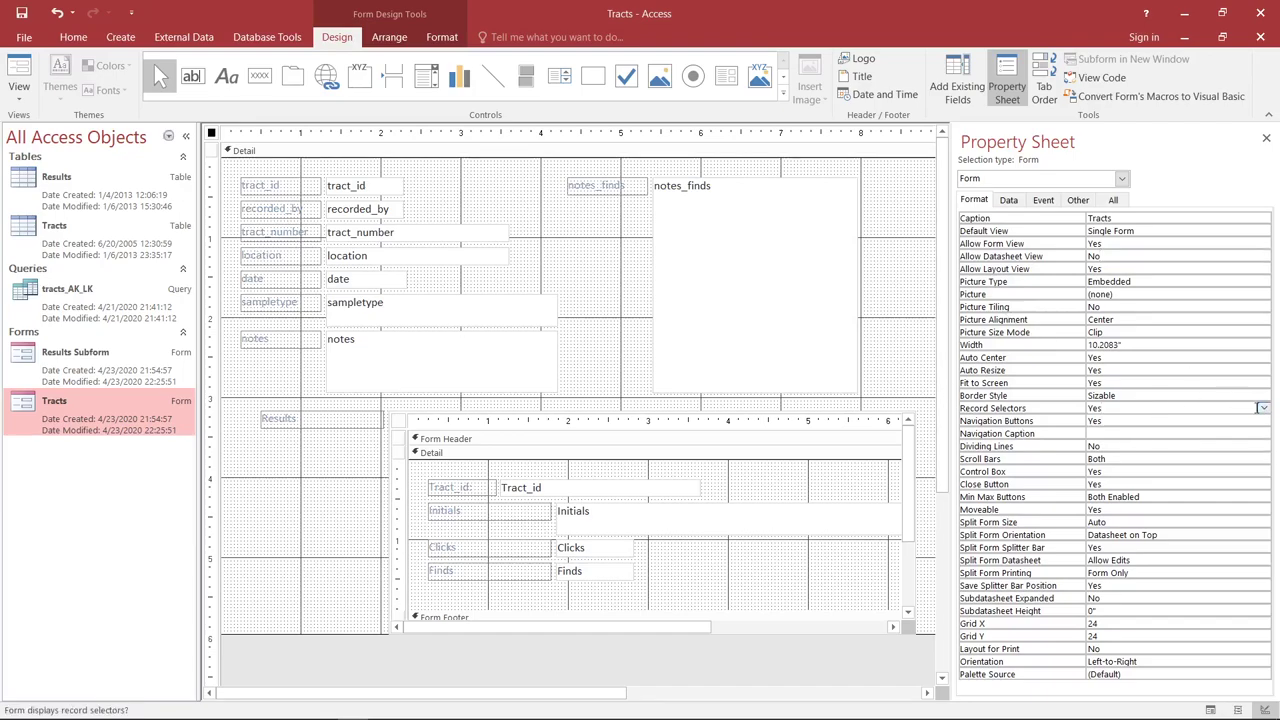
click(1263, 408)
click(1230, 432)
- Set the Tracts form's Navigation Buttons property to No and preview the form in Form View
click(1228, 424)
click(1264, 421)
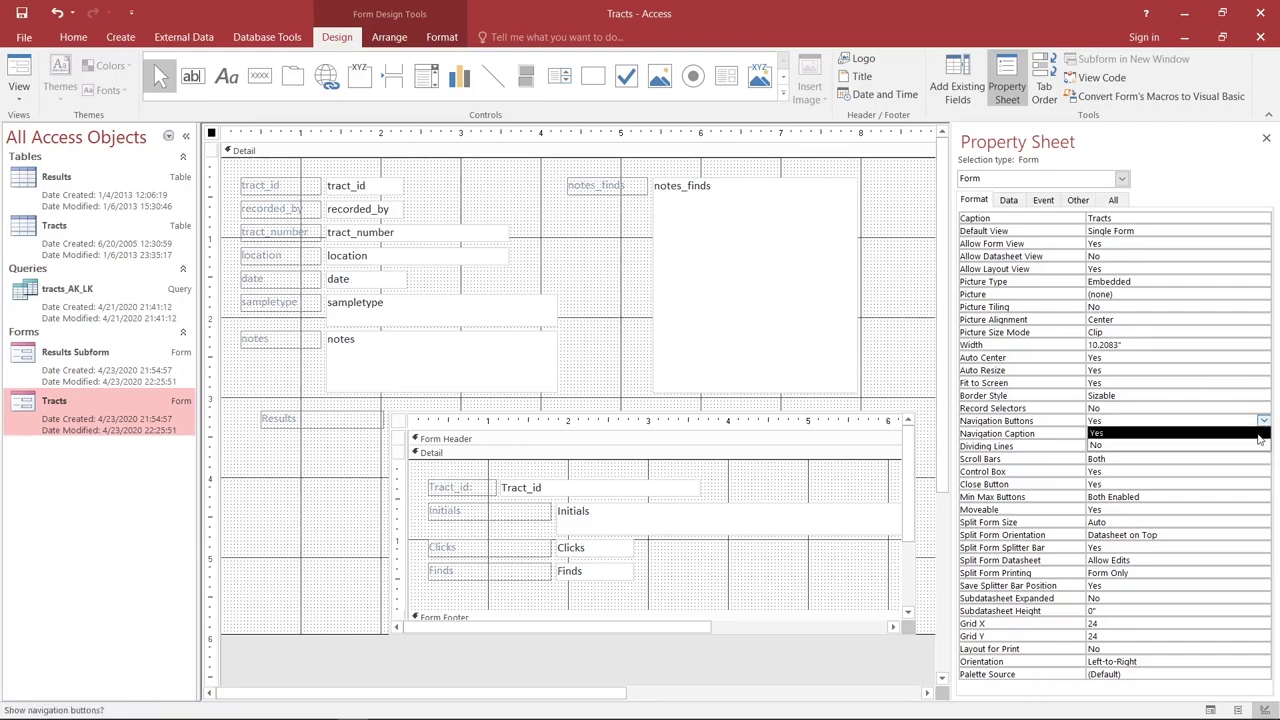
click(1242, 446)
click(19, 72)
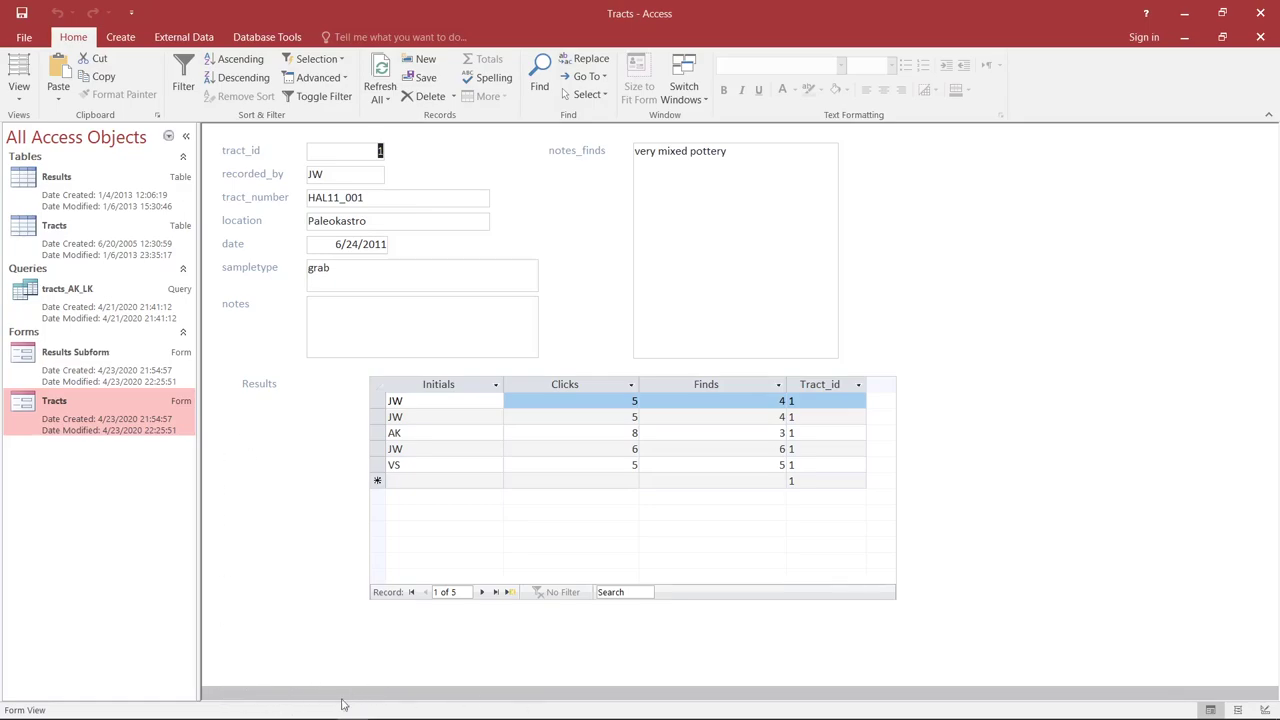
- Return the Tracts form to Design View and set its Navigation Buttons property to Yes
click(20, 95)
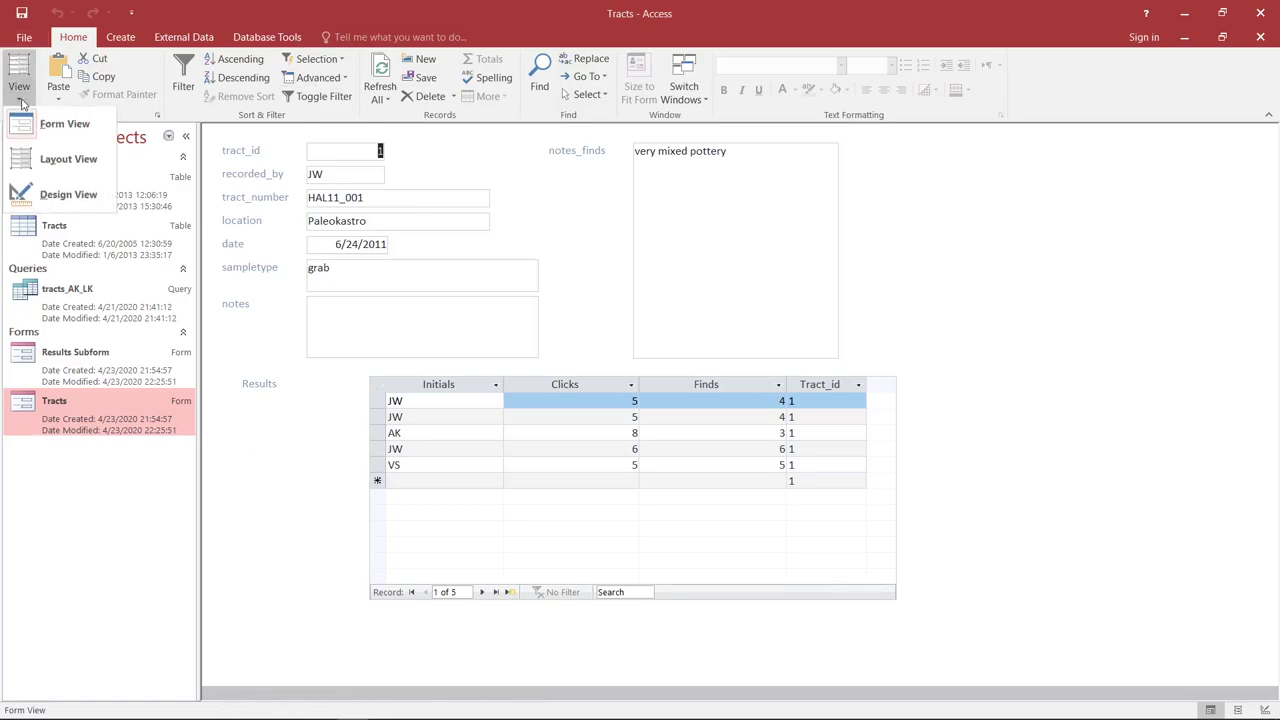
click(63, 194)
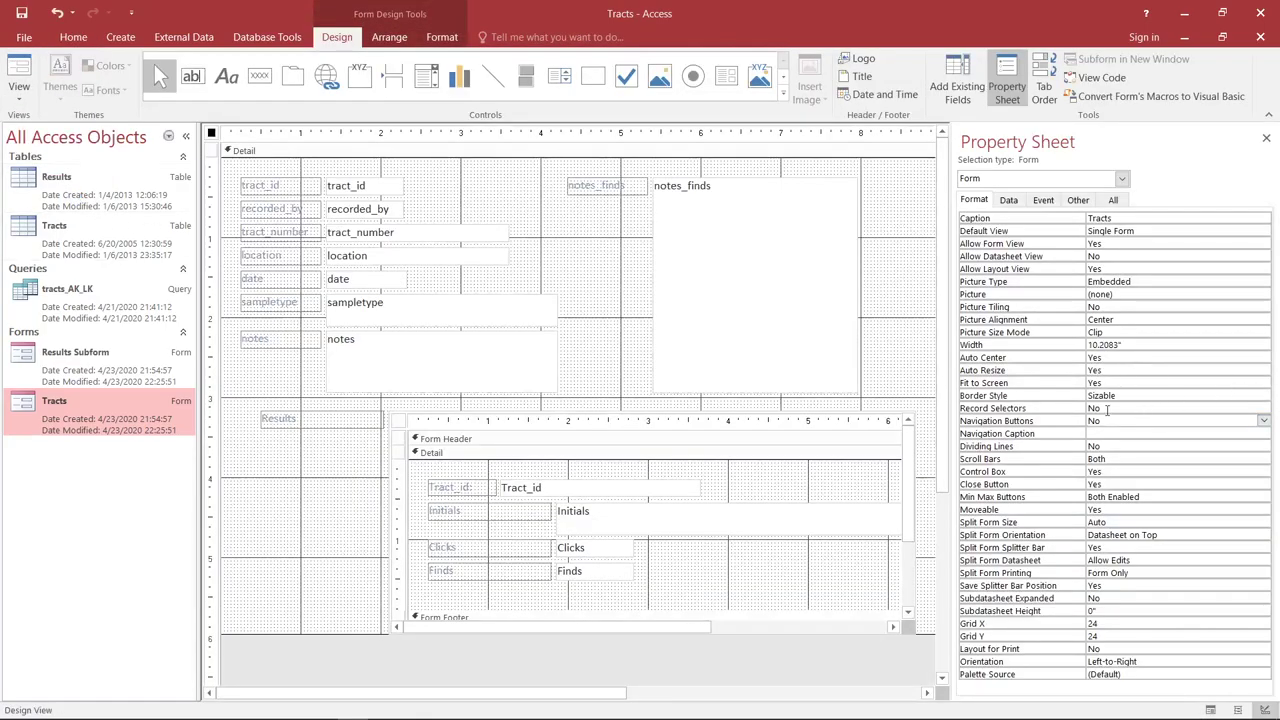
click(1264, 421)
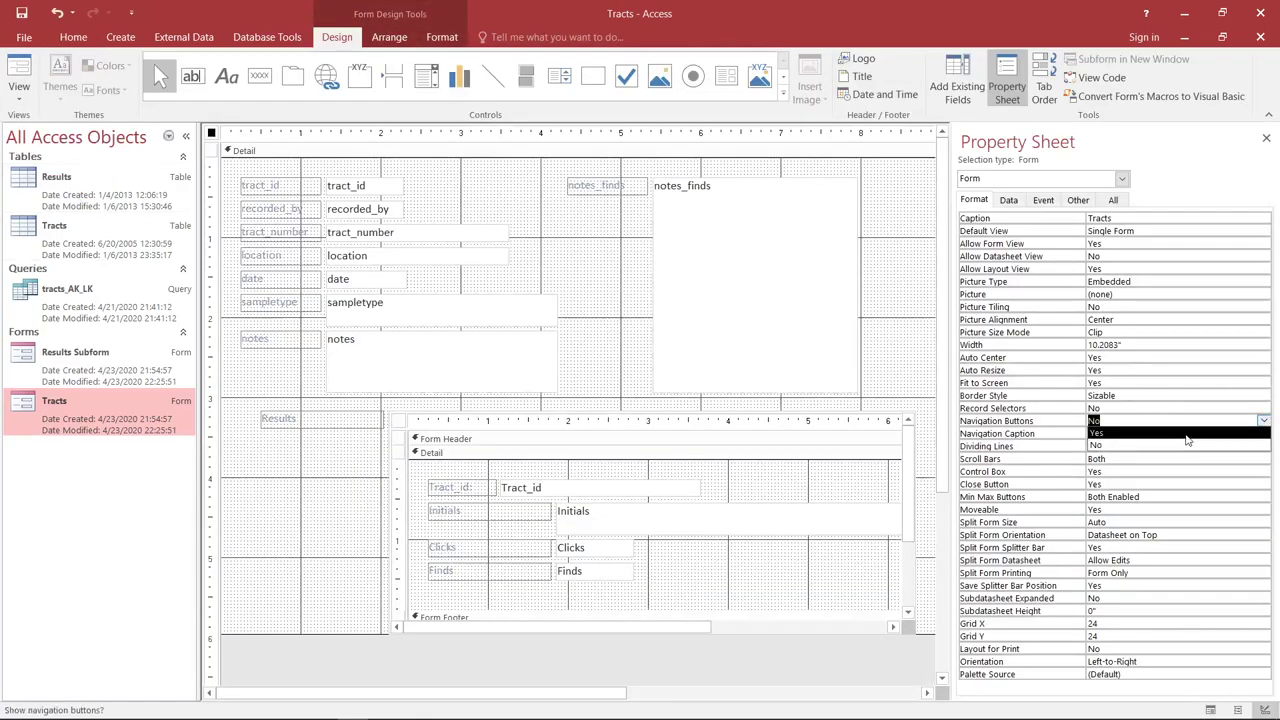
click(1097, 433)
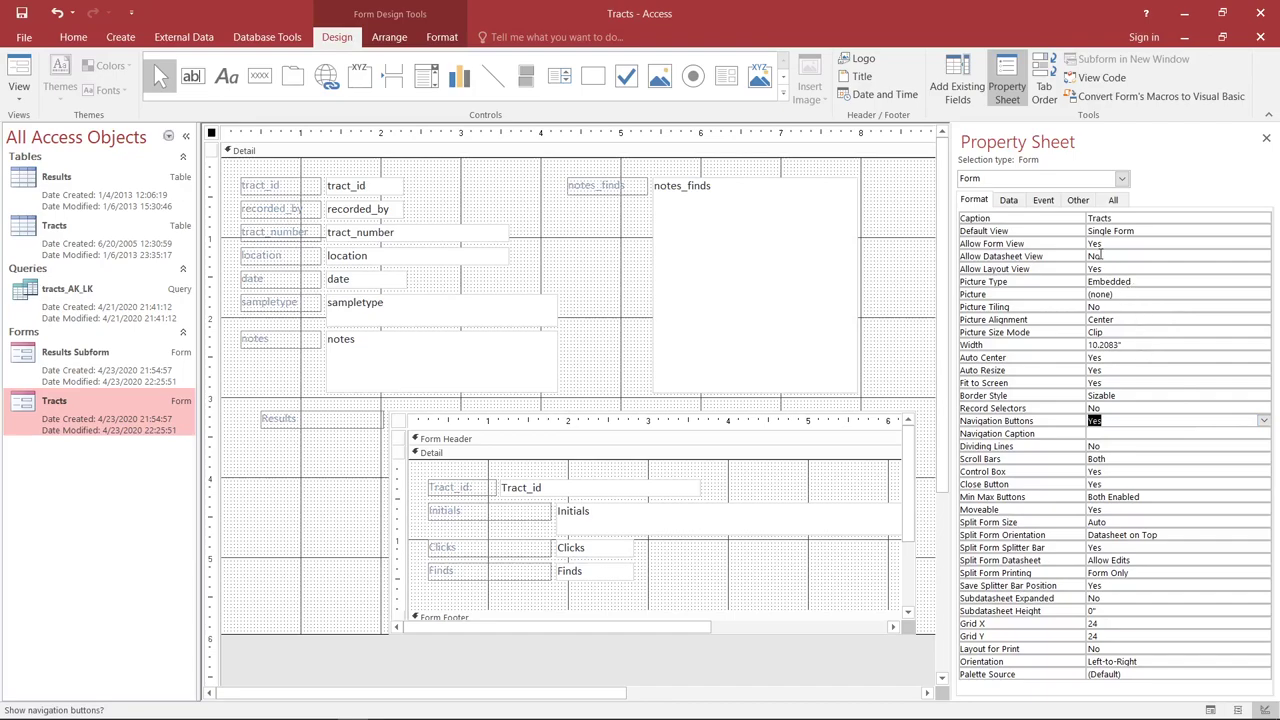
- Examine the Tracts form's Data properties: Record Source, the Recordset Type choices, Fetch Defaults and Filter
click(1009, 200)
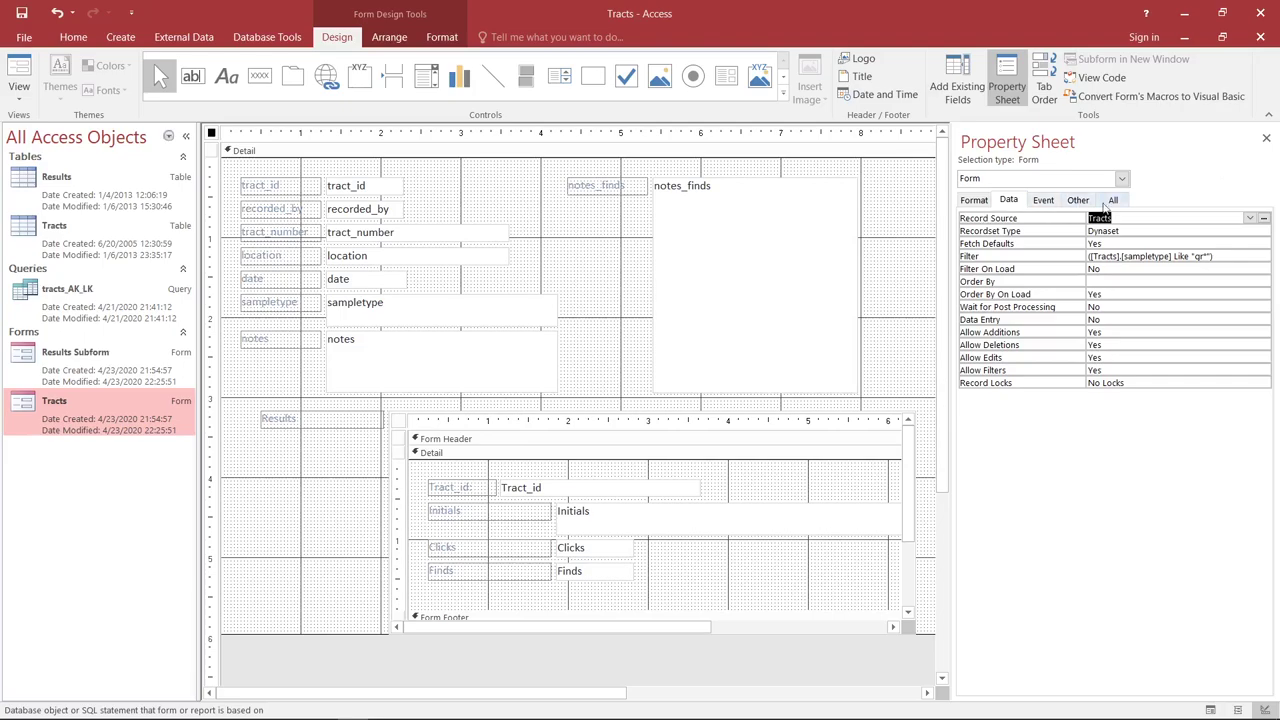
click(1183, 213)
click(1200, 228)
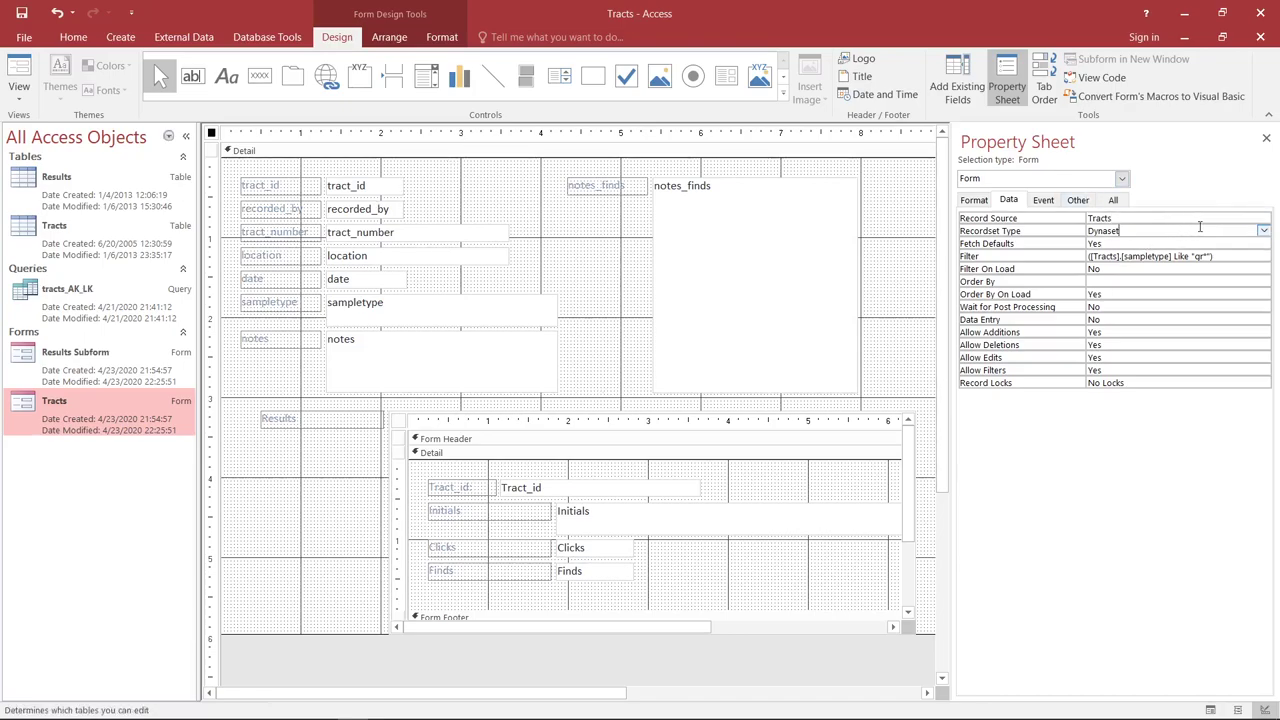
click(1264, 231)
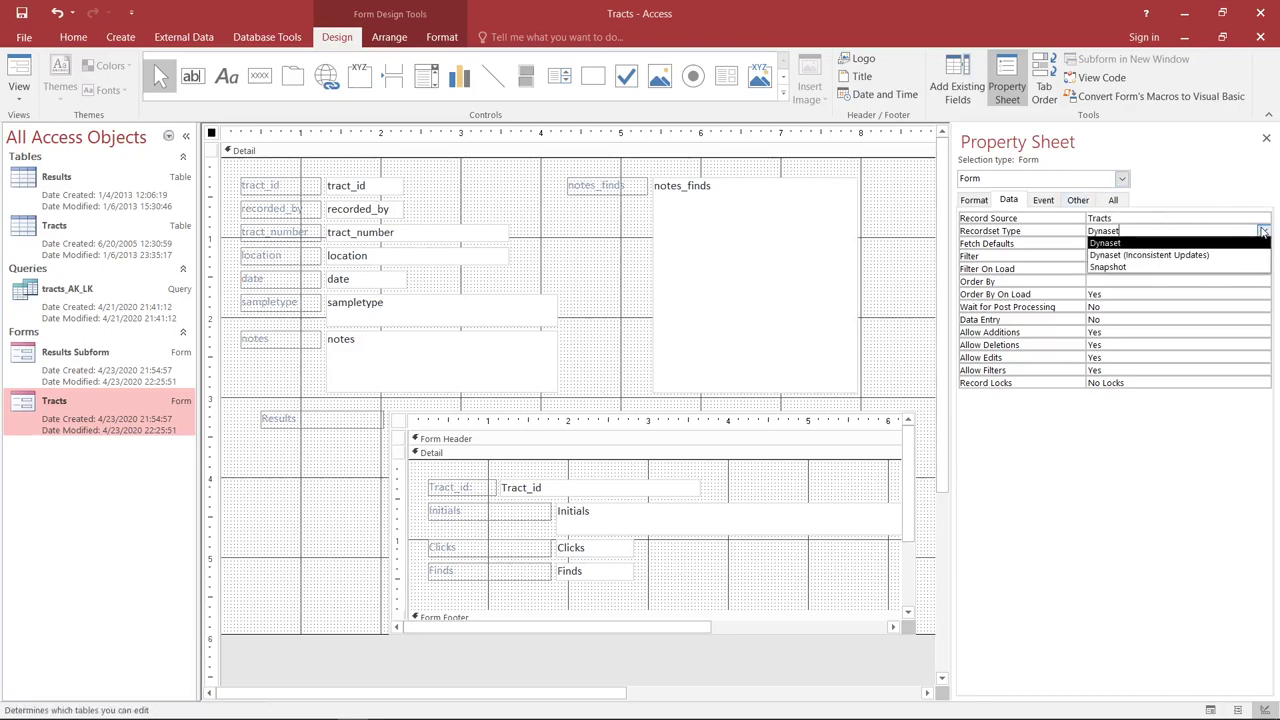
click(1244, 178)
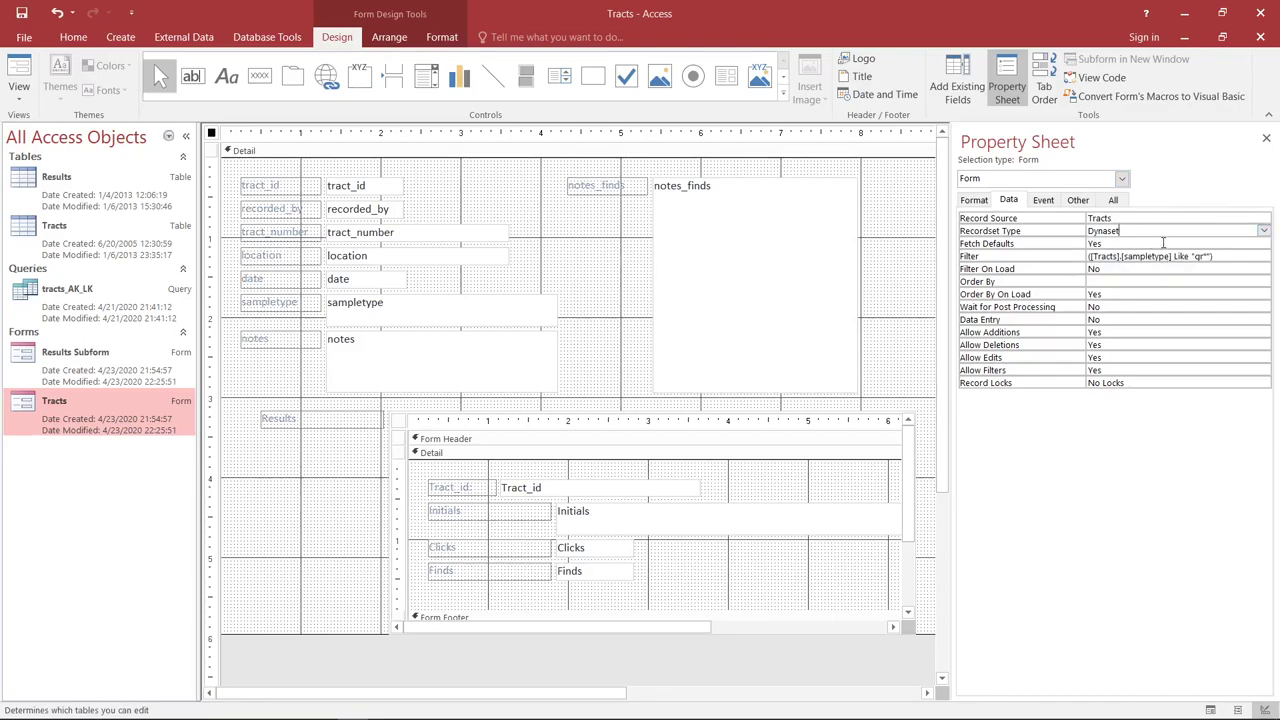
click(1163, 243)
click(1237, 255)
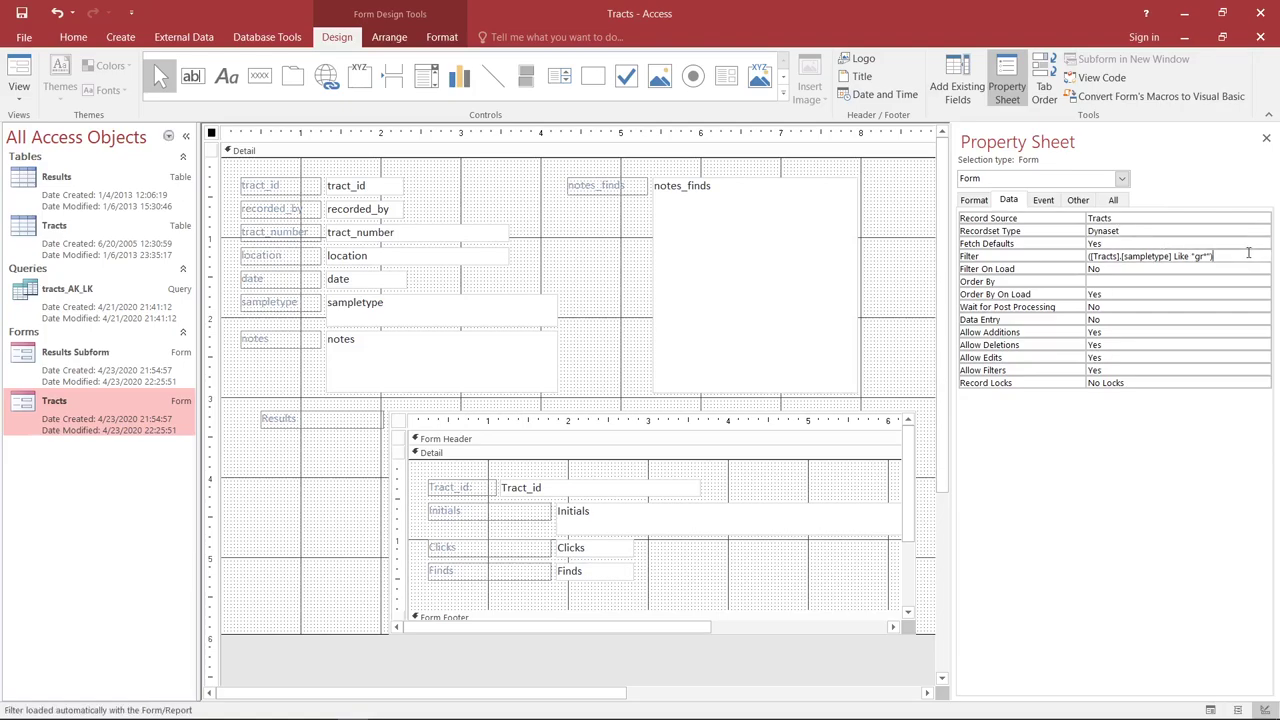
- Examine the macro, expression and code builder choices for the Tracts form's On Load event, and cancel without choosing one
click(1043, 200)
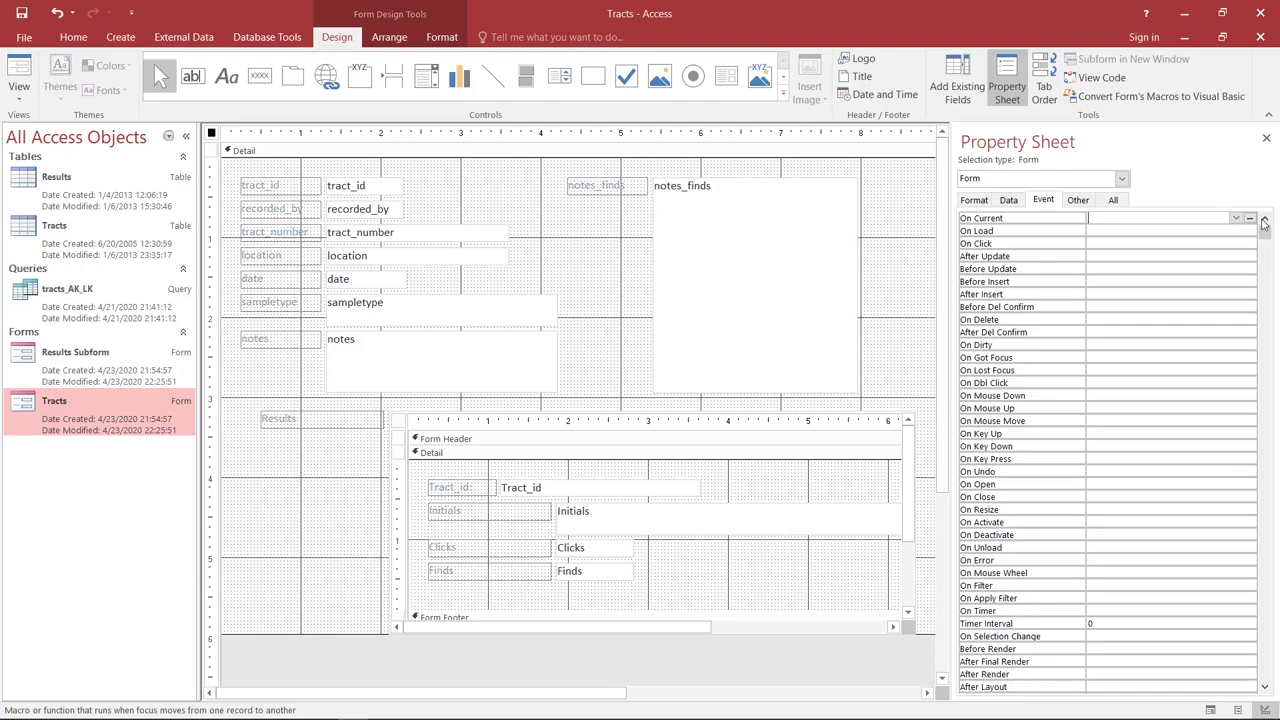
mouse_move(1264, 231)
mouse_down()
mouse_move(1277, 650)
mouse_move(1266, 250)
mouse_move(1180, 170)
mouse_up()
click(1108, 234)
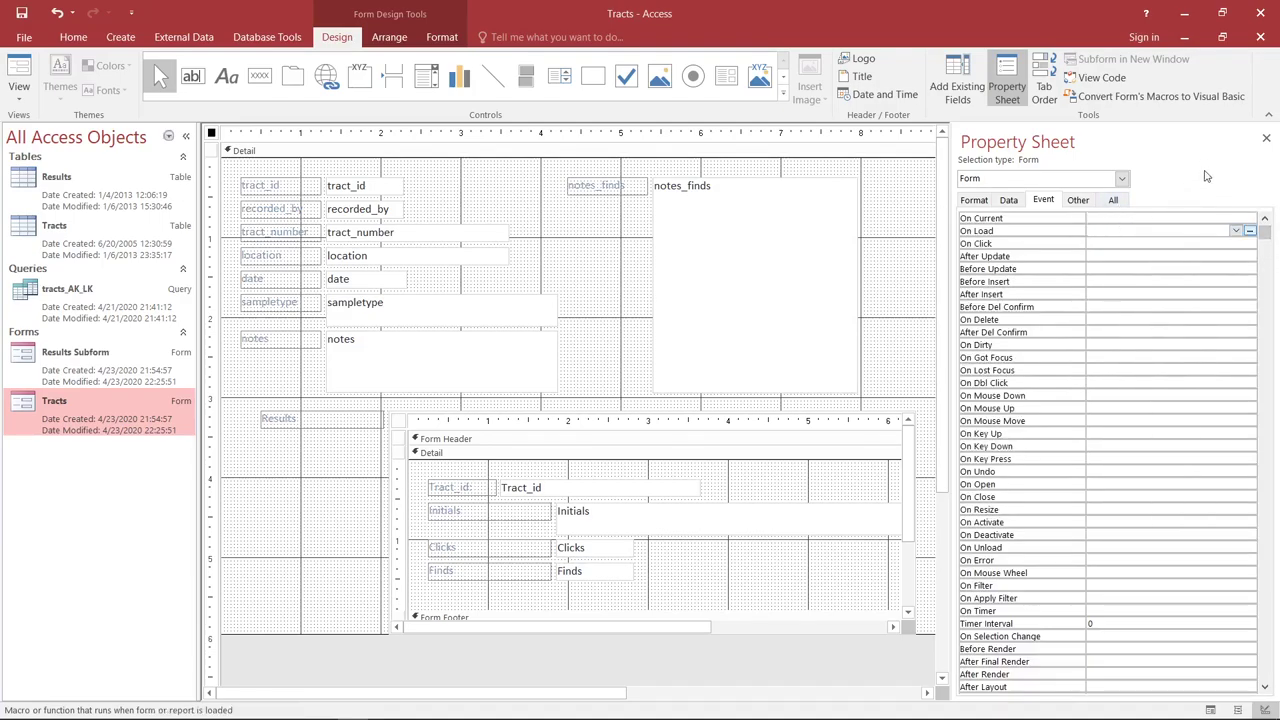
click(1236, 232)
click(1237, 203)
click(1249, 231)
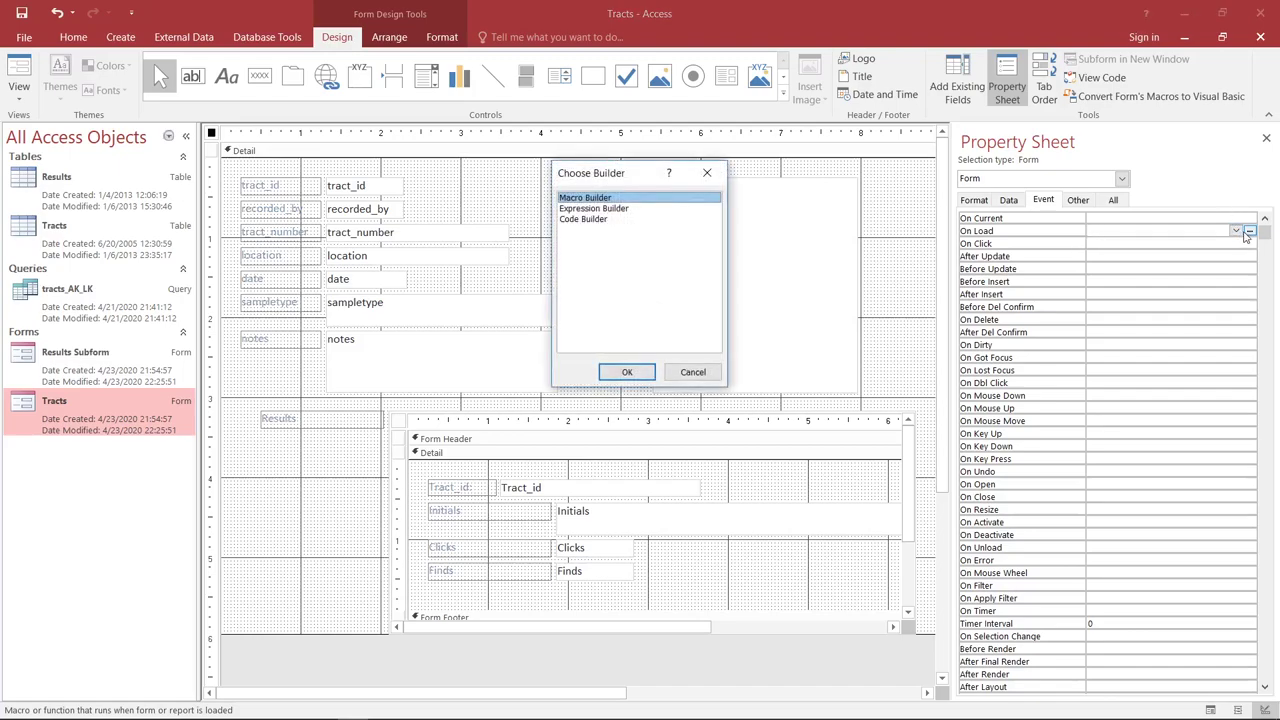
click(645, 209)
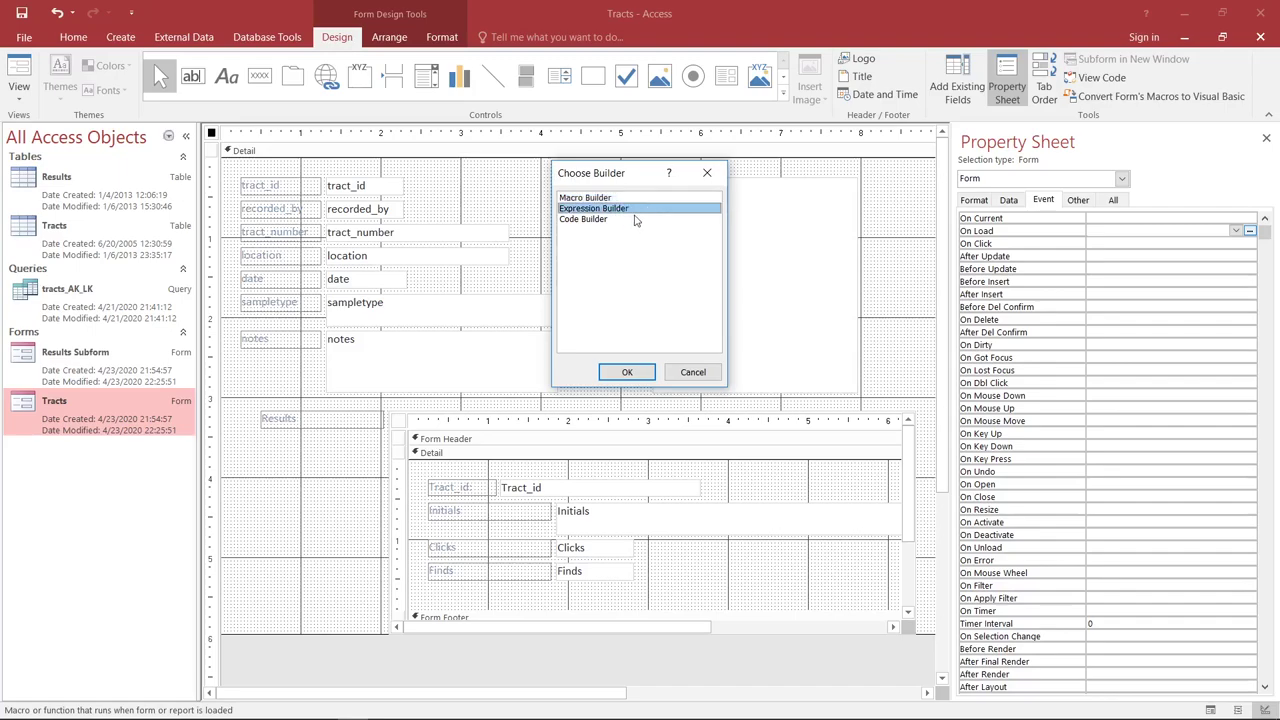
click(585, 219)
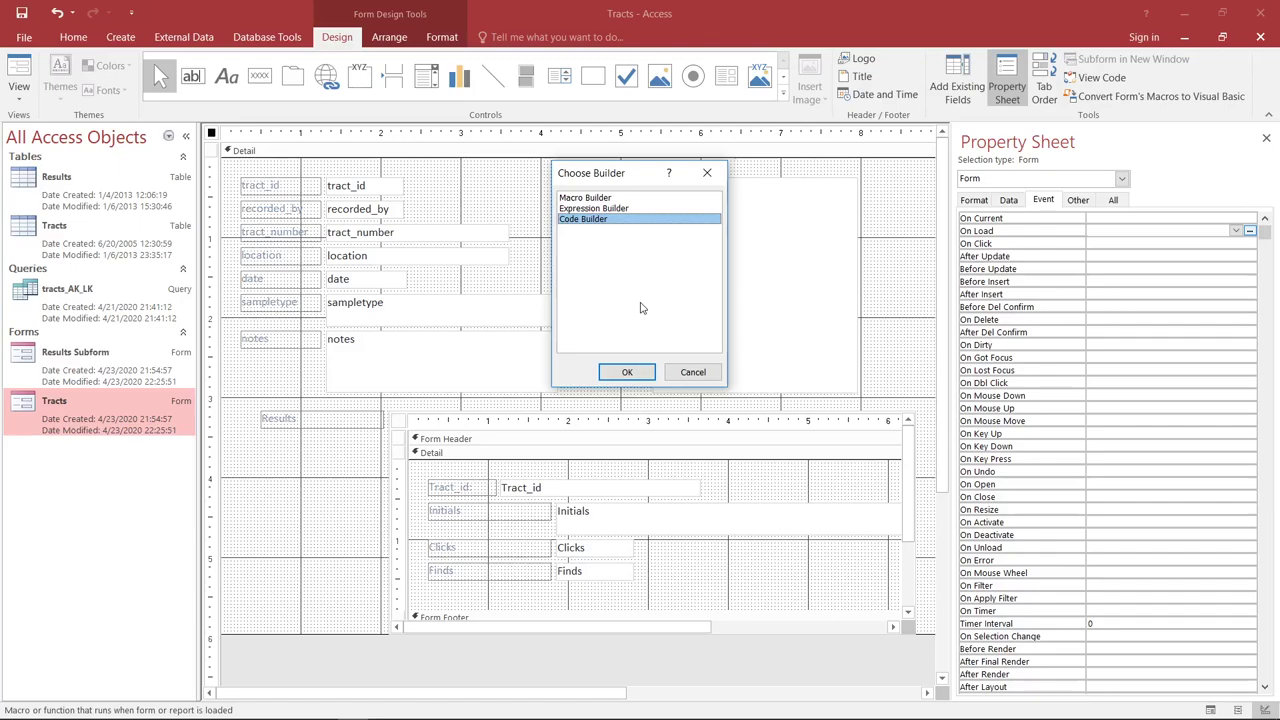
click(716, 373)
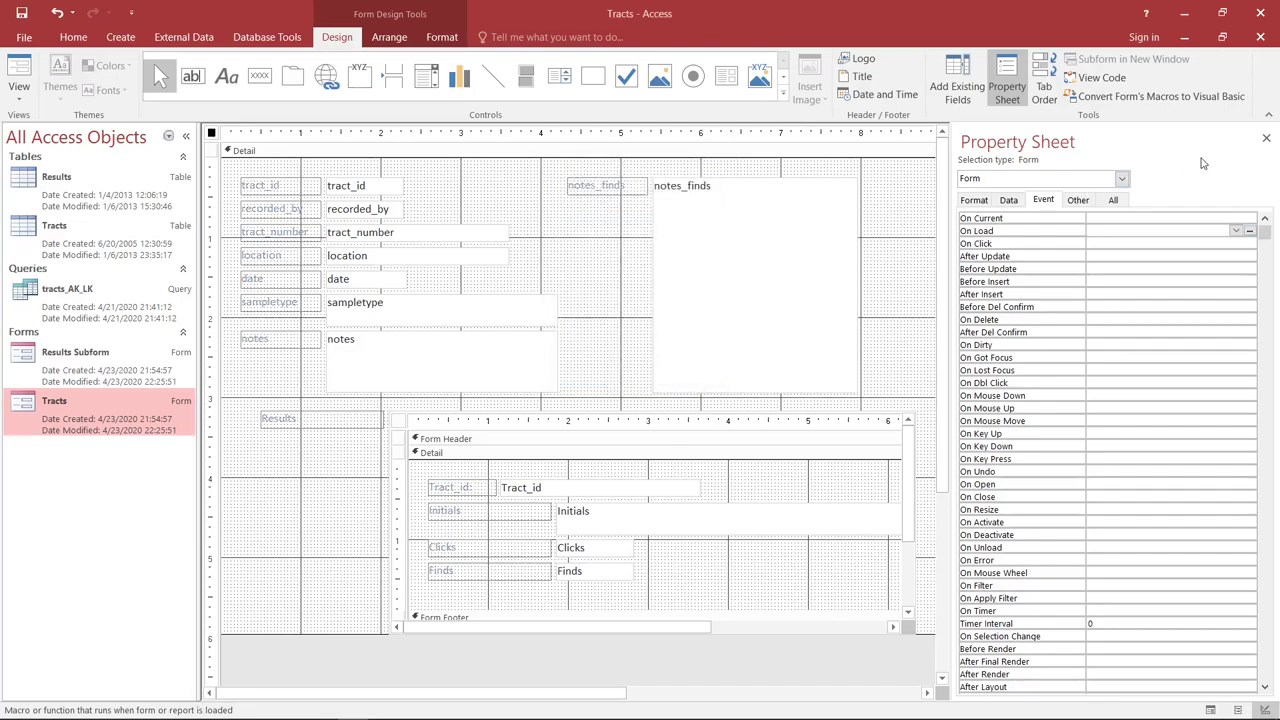
- Look through the form's other event properties, including Before Update, After Insert, On Dirty, On Mouse Up and On Key Press
click(1121, 269)
click(1134, 294)
click(1134, 345)
click(1135, 408)
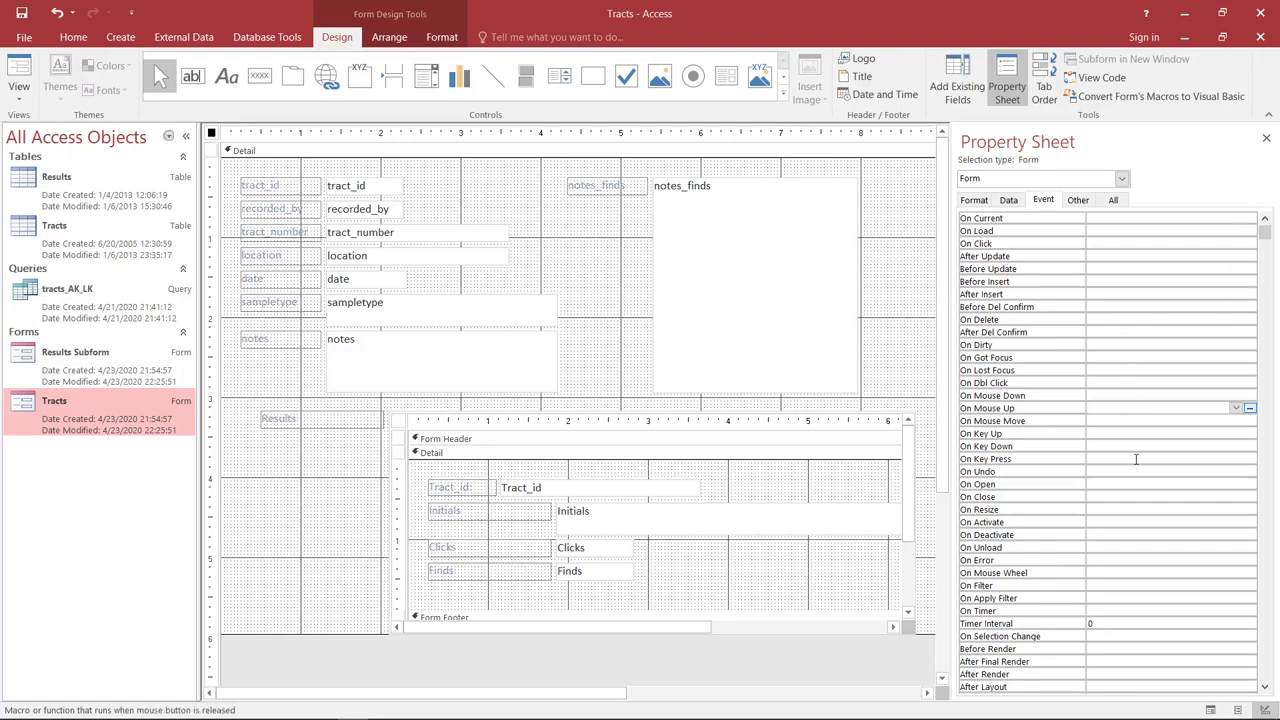
click(1136, 458)
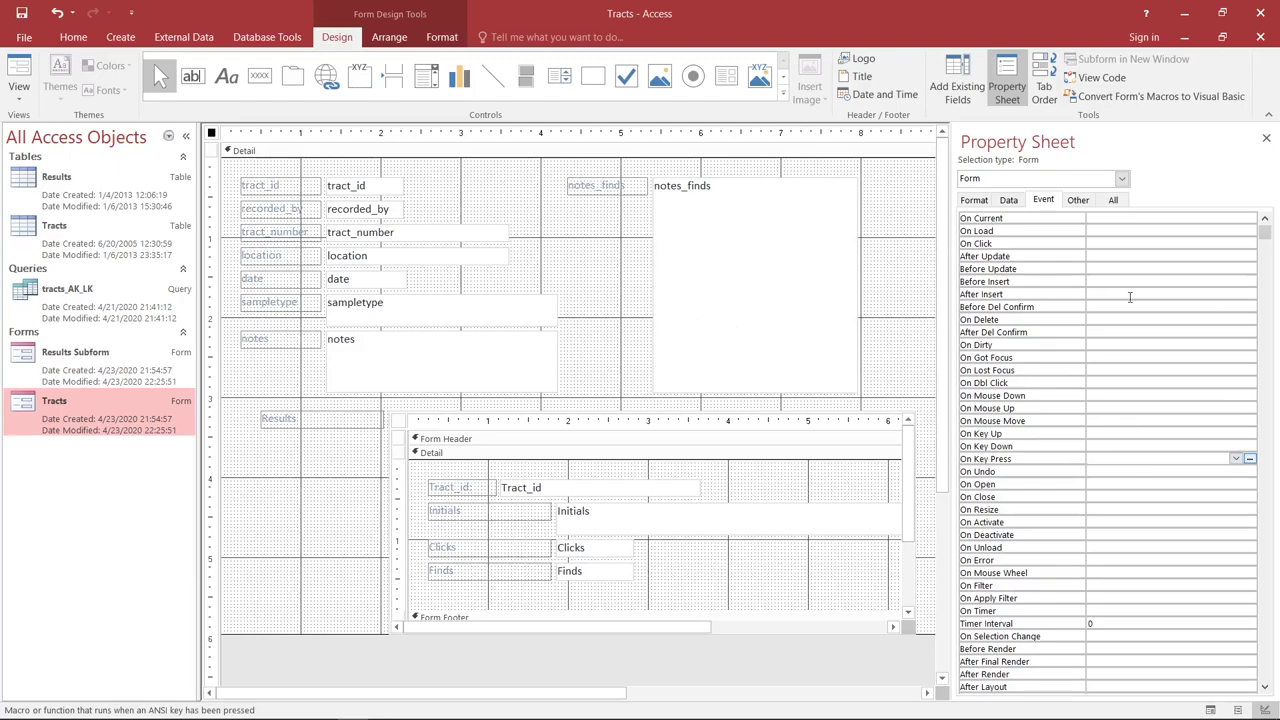
click(1112, 344)
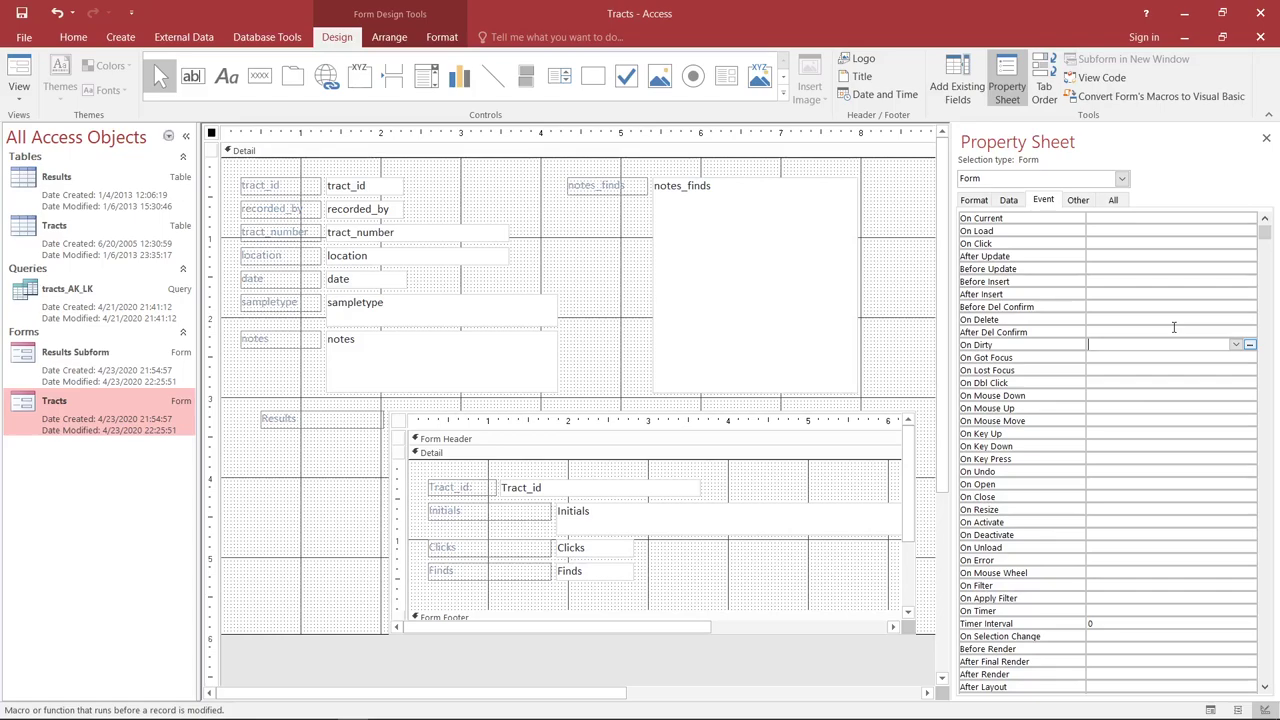
- Look through the Tracts form's remaining event properties, including On Key Up, then its Other and Format properties
scroll(1163, 320, down, 2)
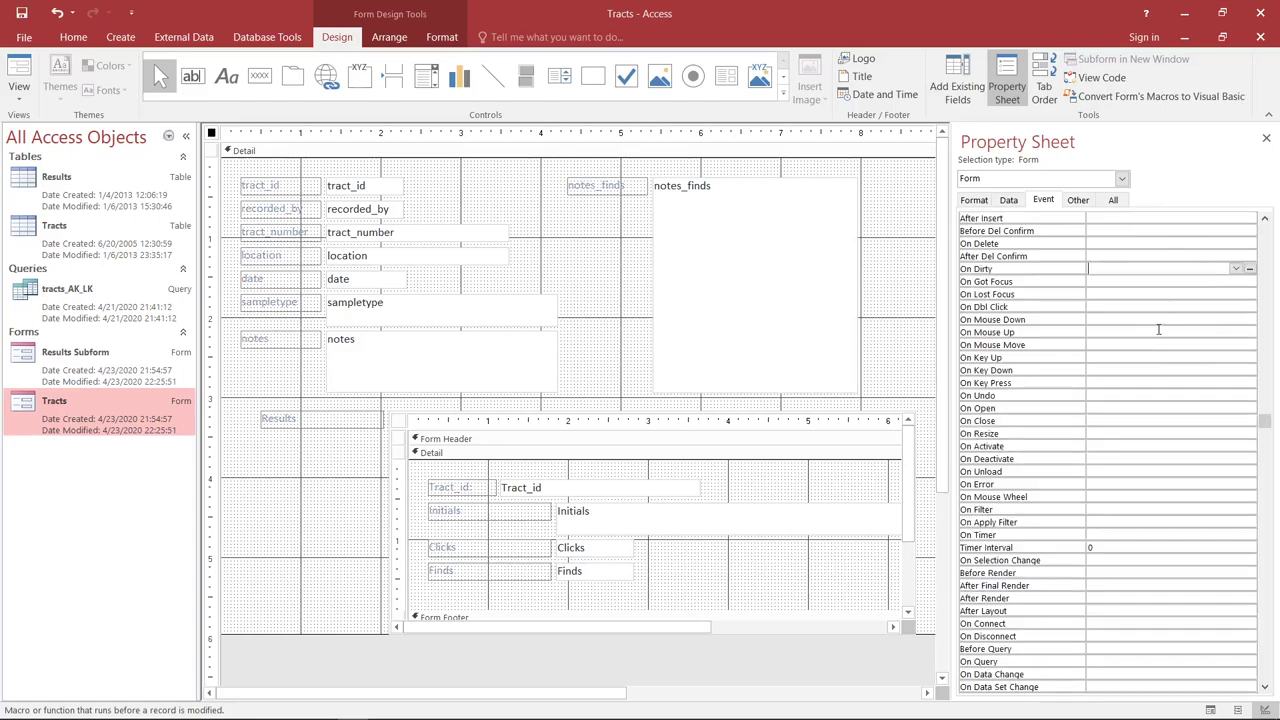
click(1104, 356)
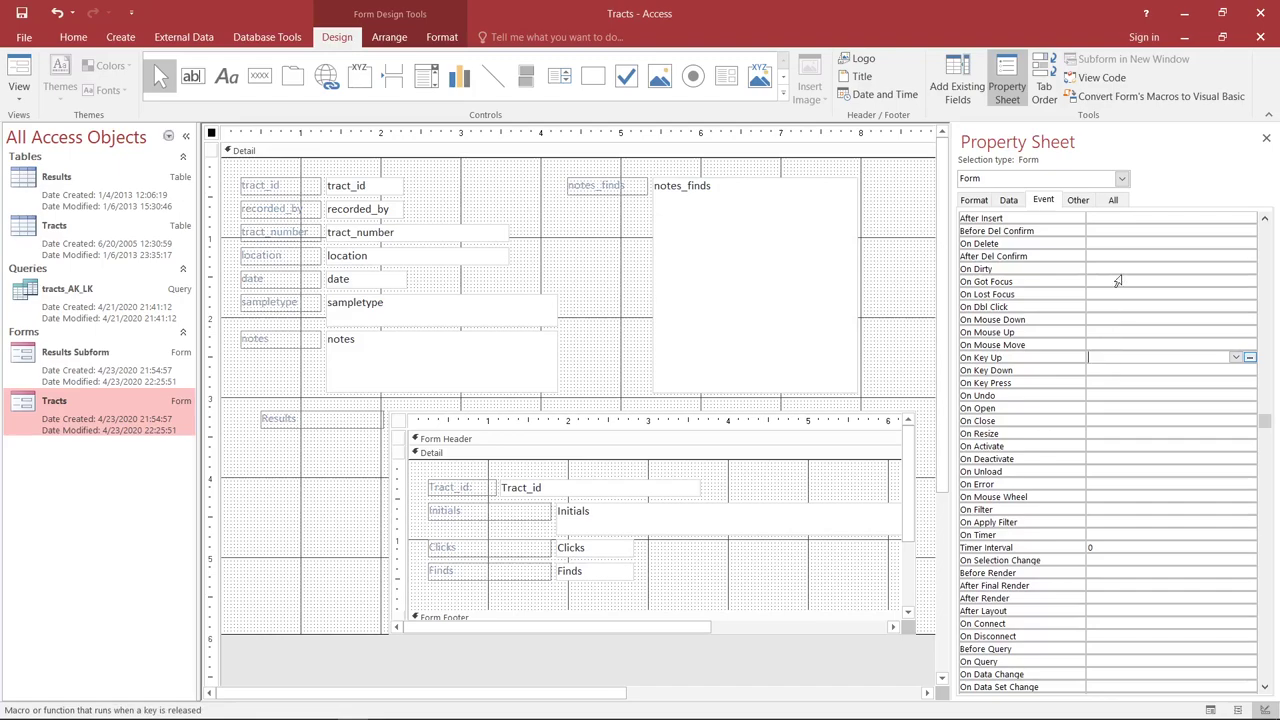
scroll(1125, 298, up, 2)
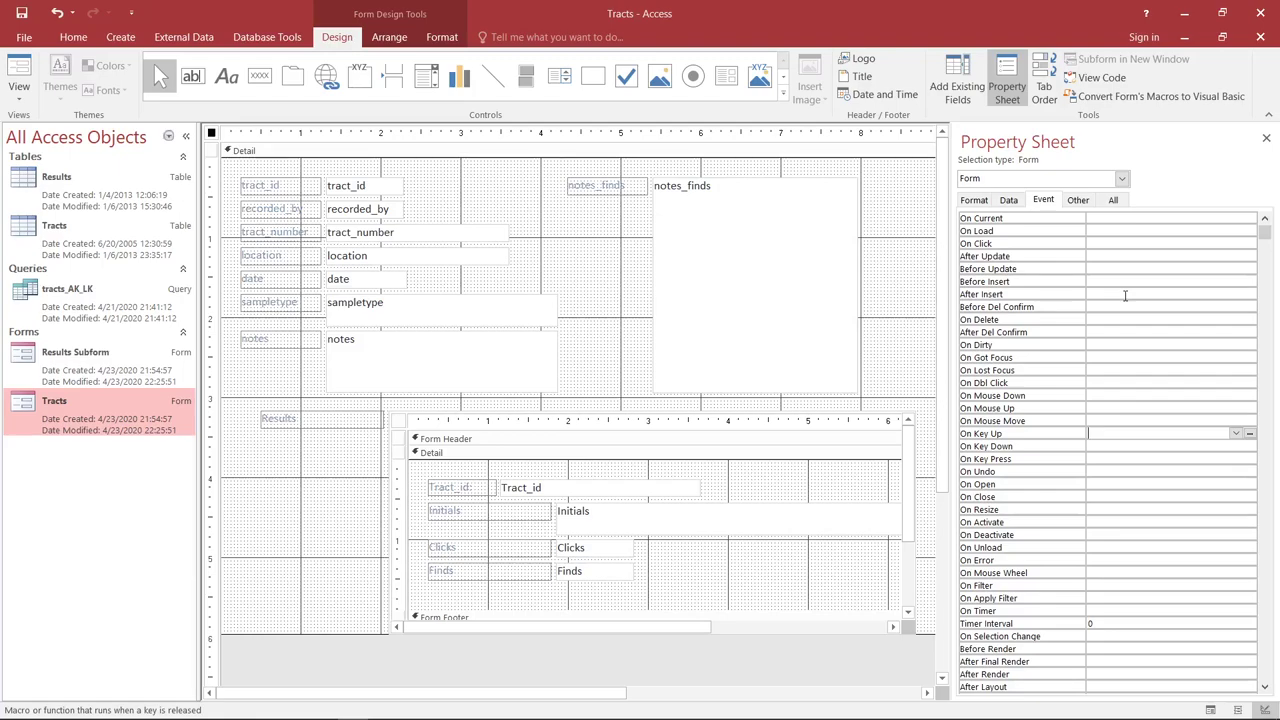
click(1078, 200)
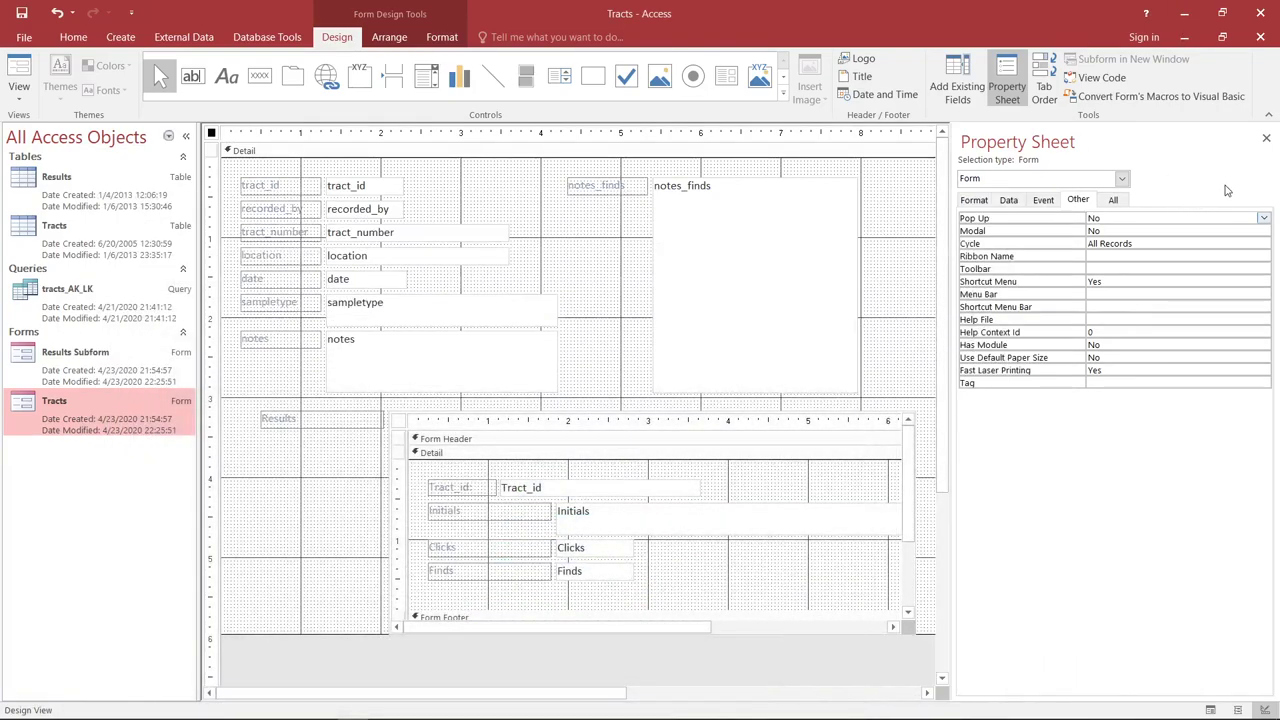
click(974, 200)
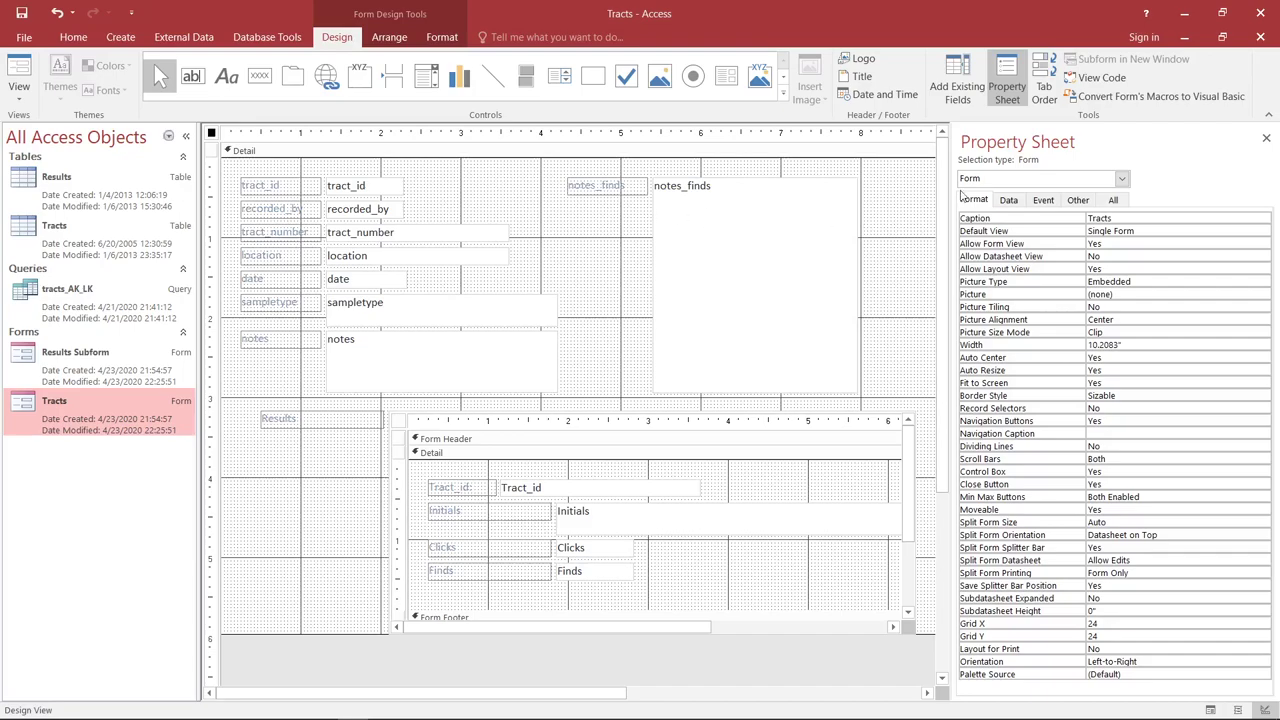
drag(952, 197, 1006, 200)
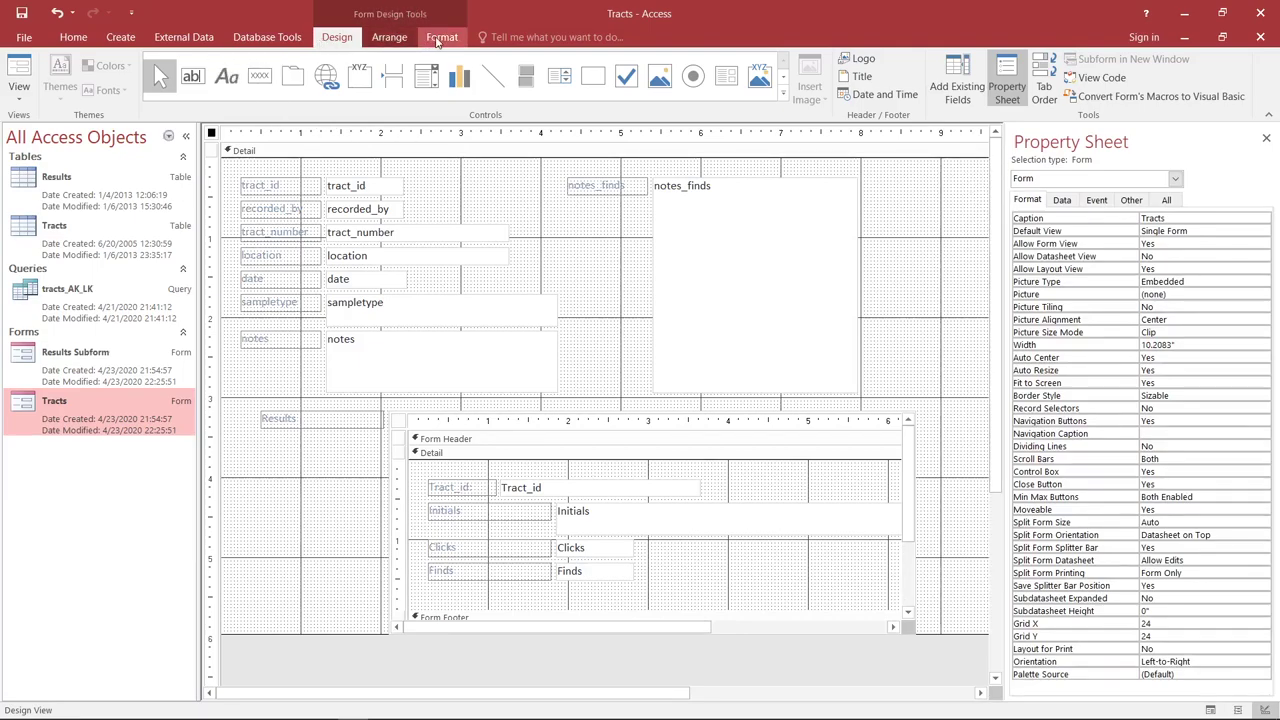
click(388, 38)
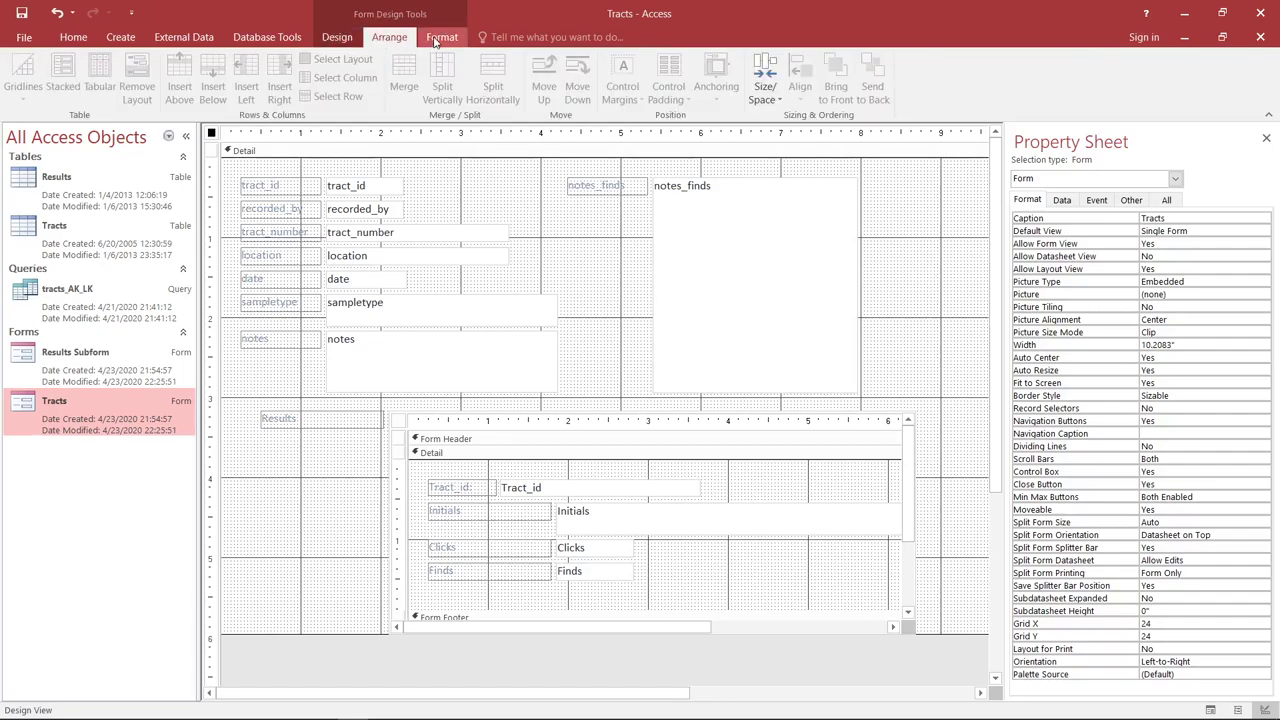
click(438, 38)
click(340, 40)
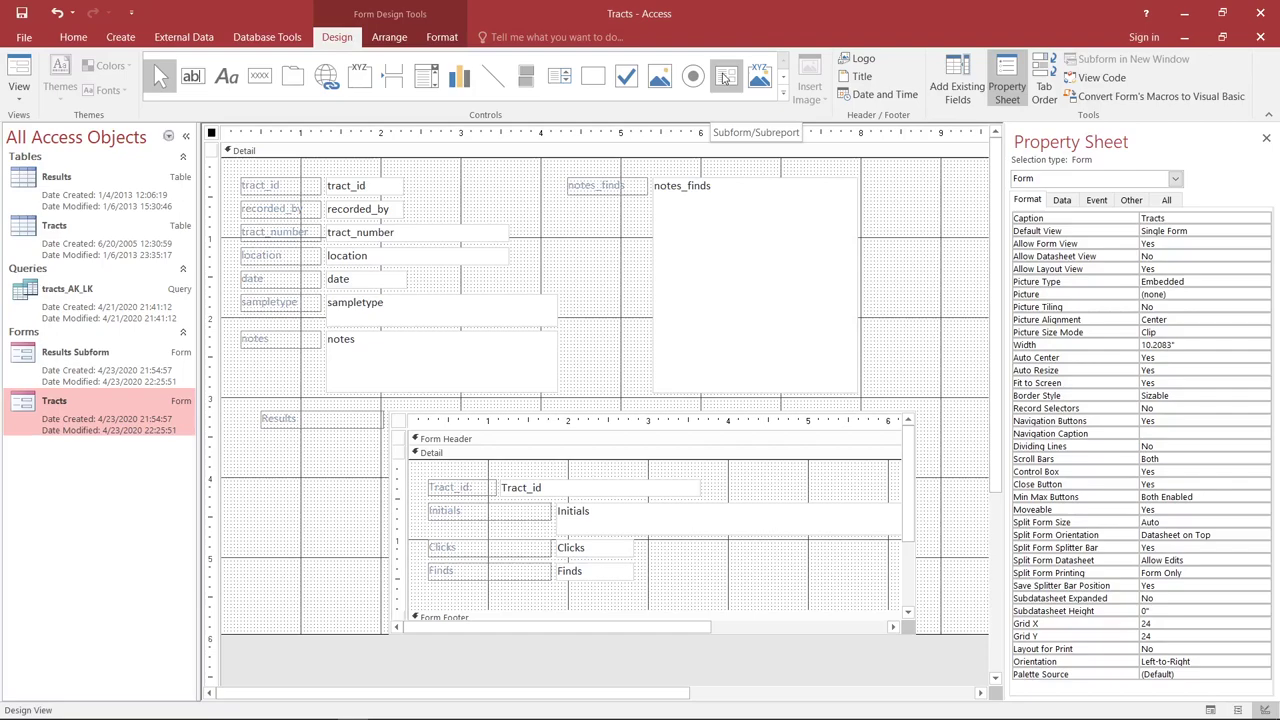
click(198, 84)
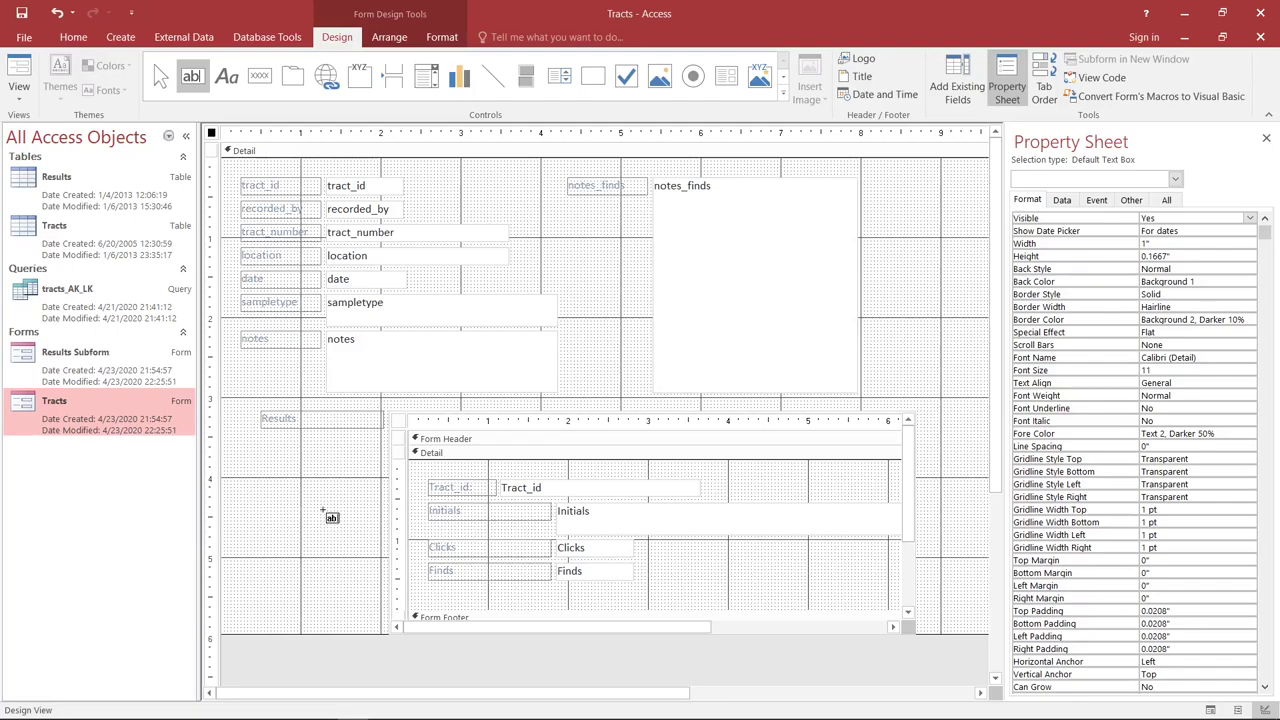
- Draw a command button about 0.71" by 0.29" beneath the Results label and assign it the Record Navigation action Go To Next Record
click(267, 84)
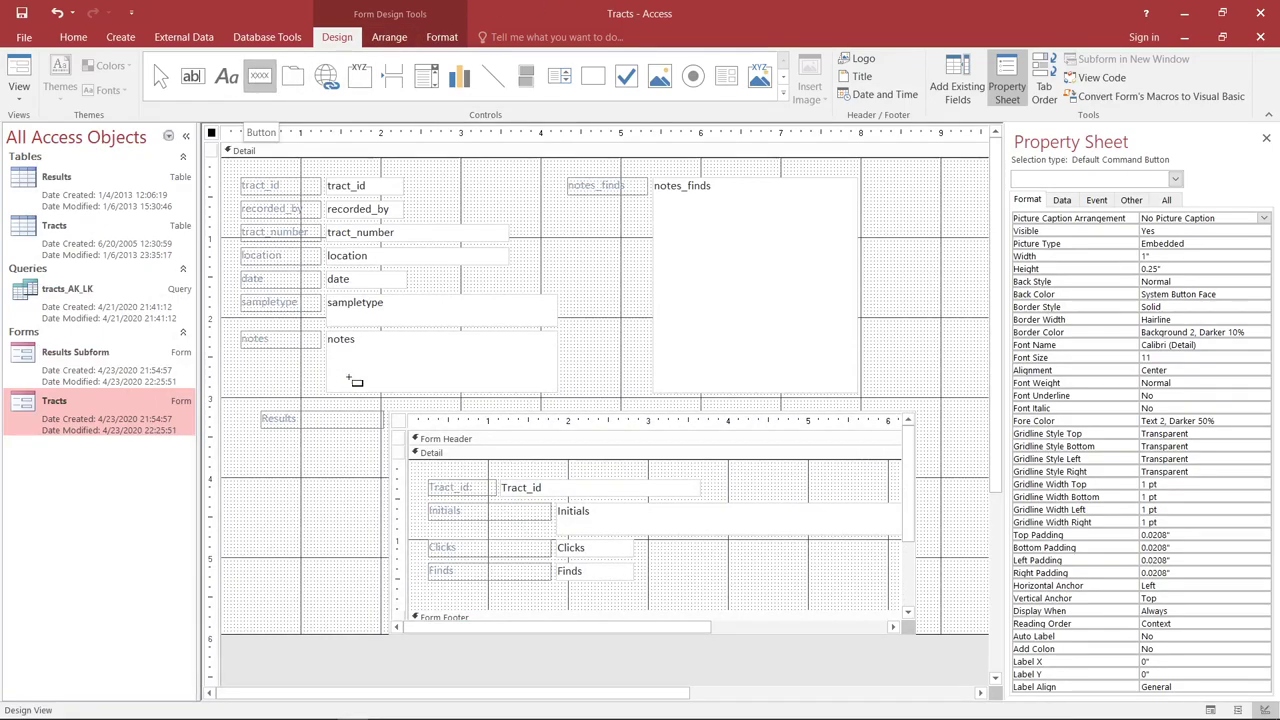
drag(266, 486, 321, 507)
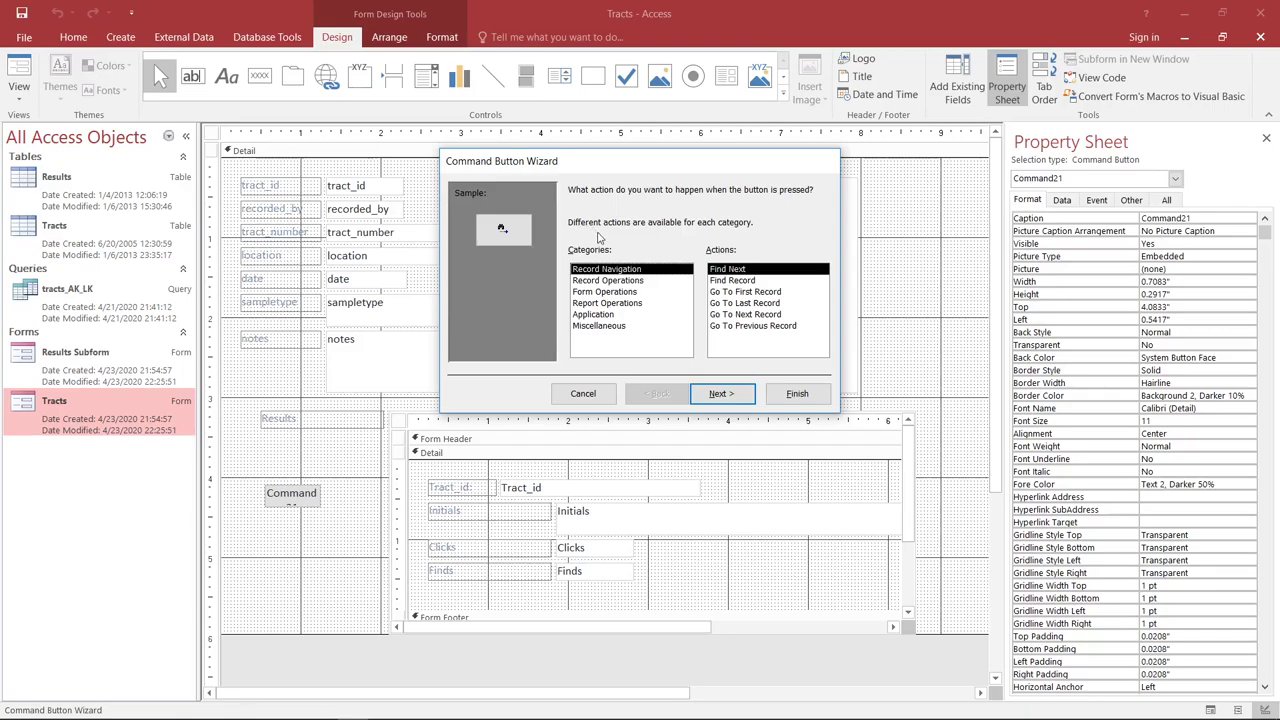
click(622, 291)
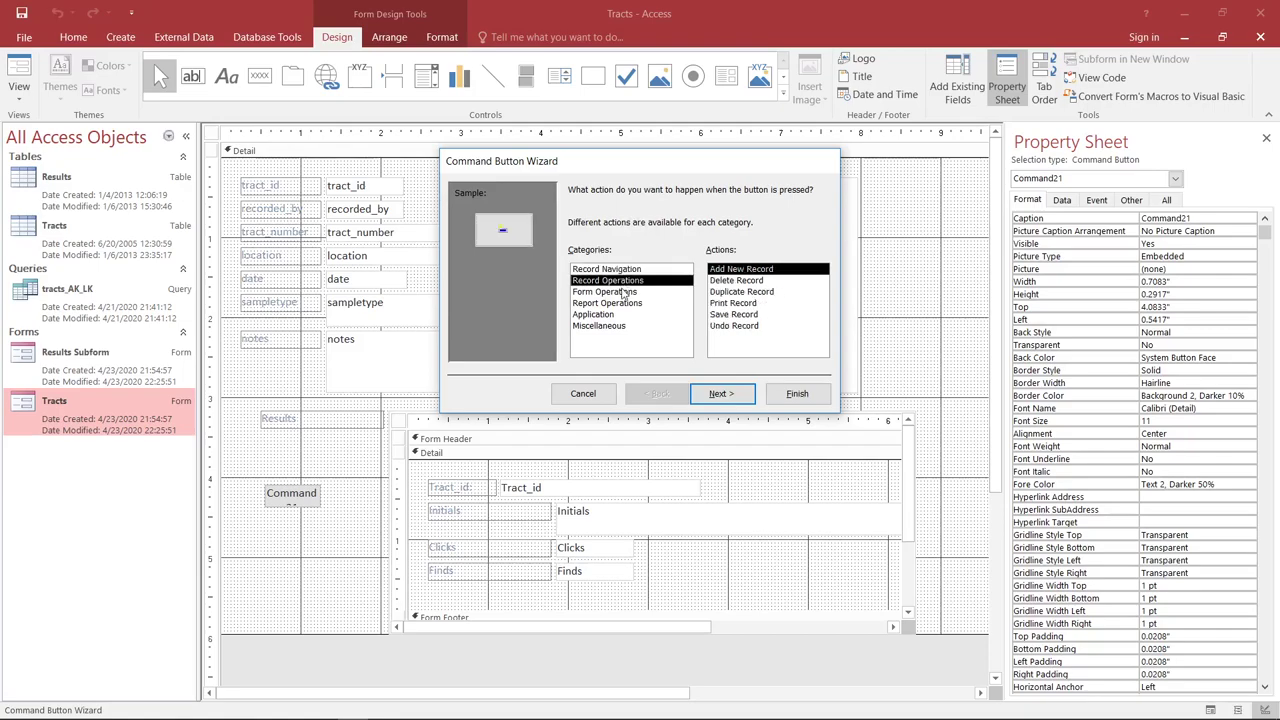
click(625, 303)
click(631, 270)
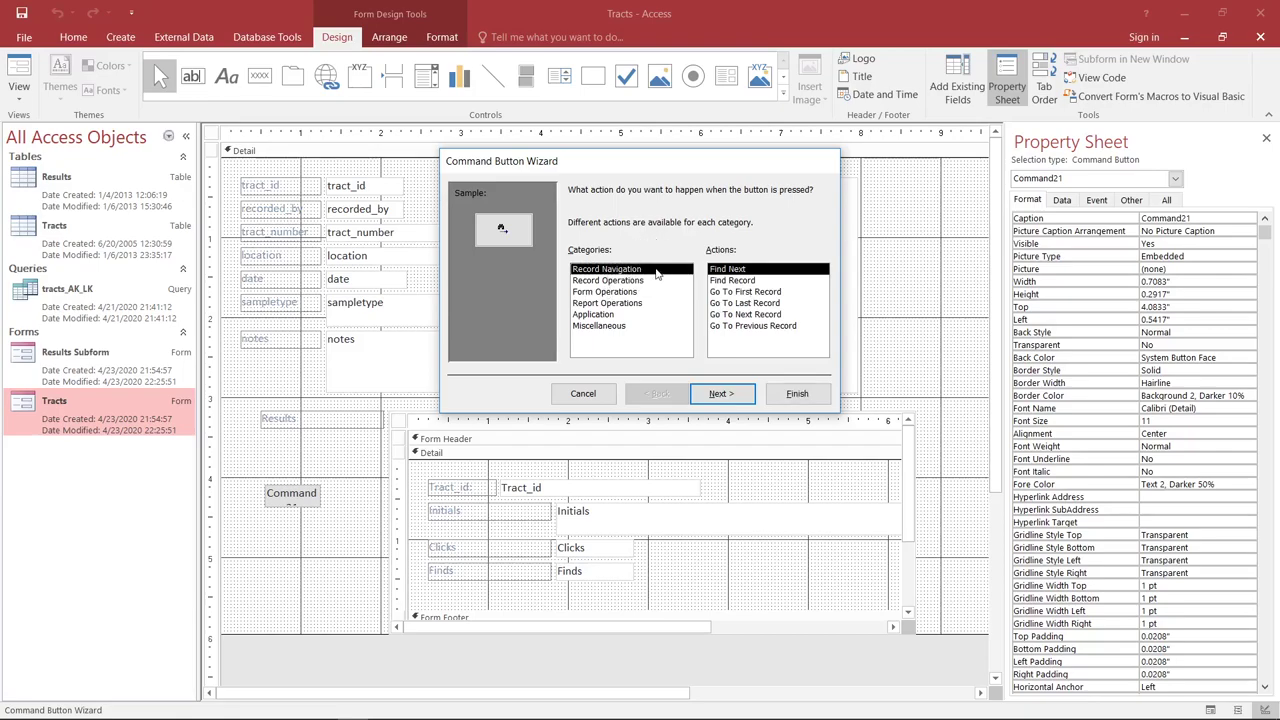
click(777, 317)
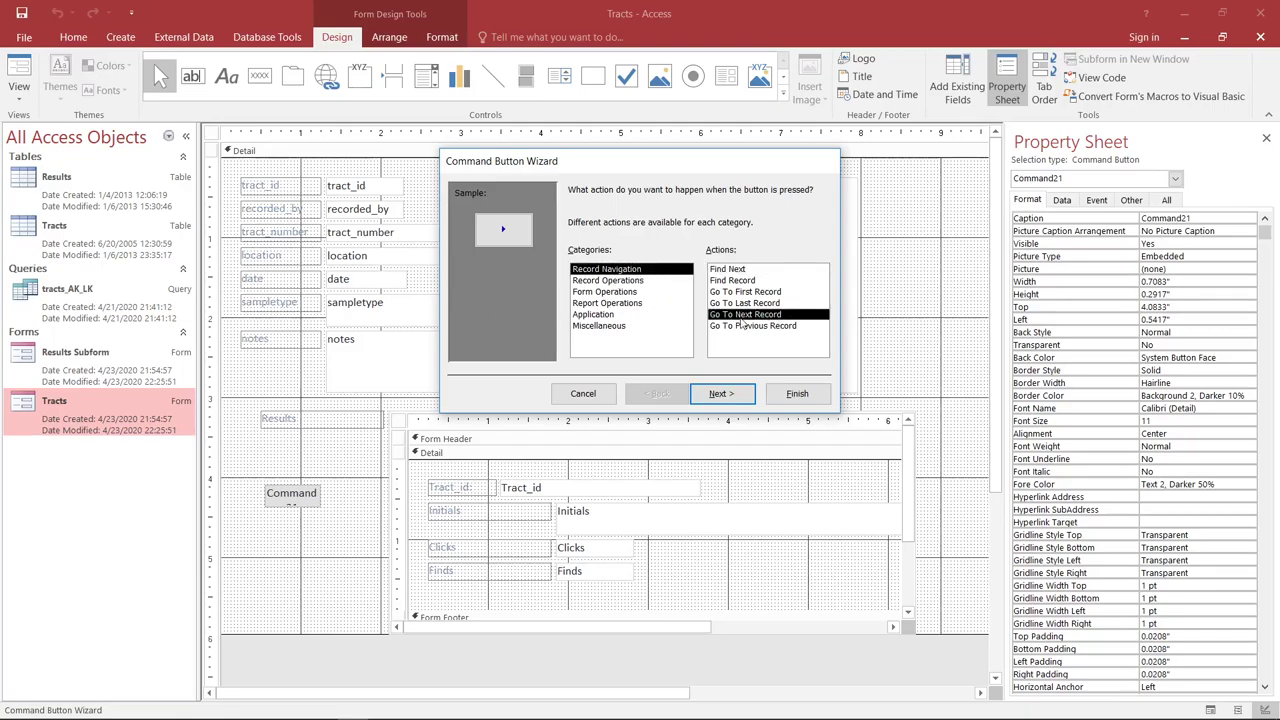
click(724, 394)
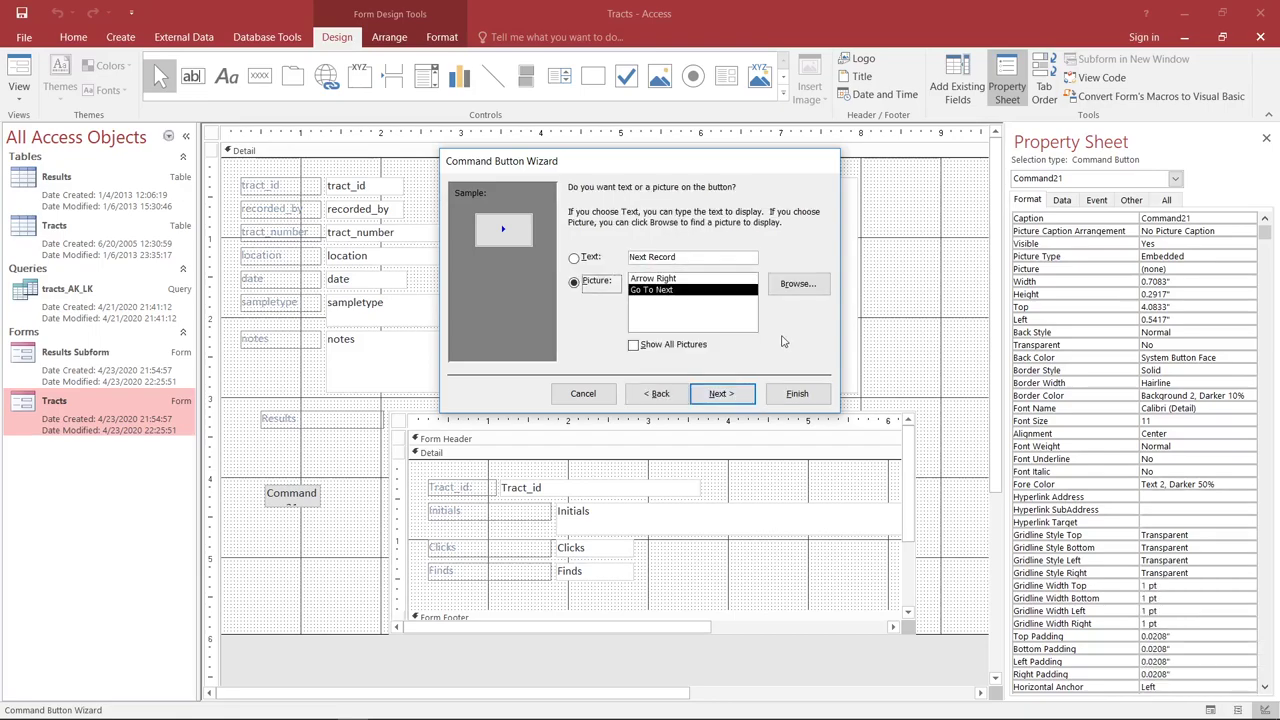
- Give the command button the Arrow Right picture, name it nextrecord and finish the wizard
click(700, 280)
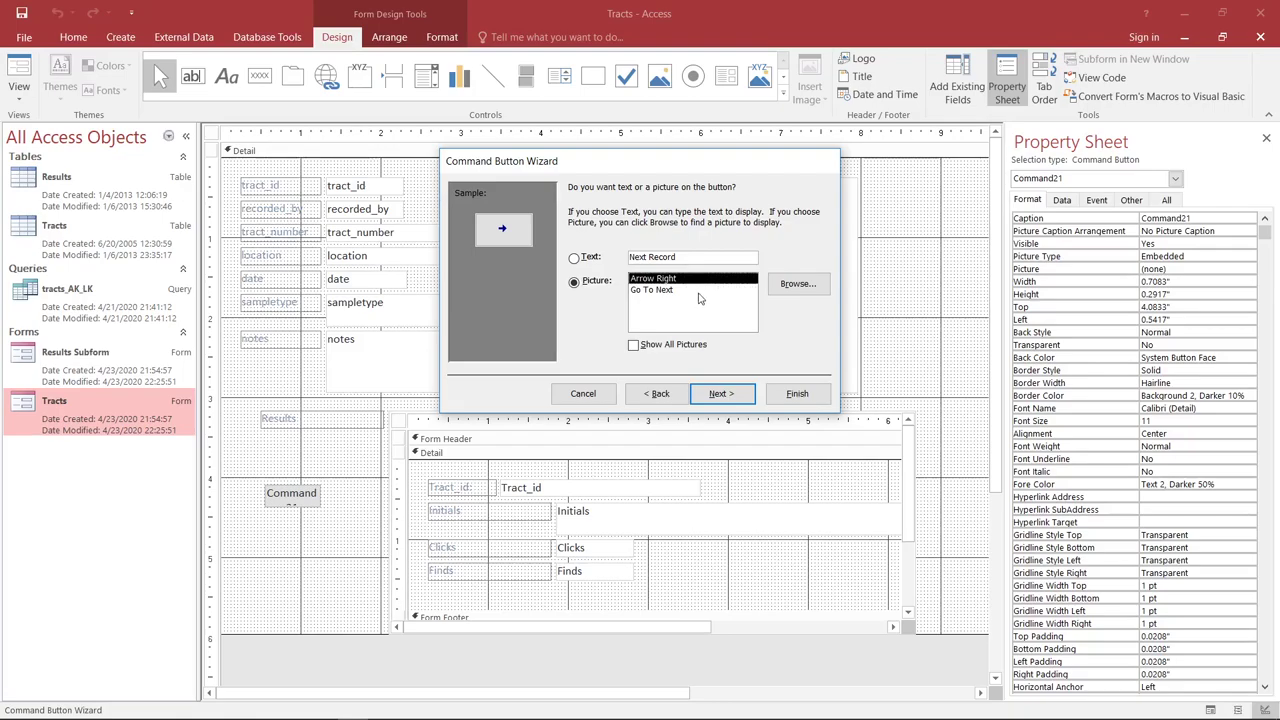
click(692, 291)
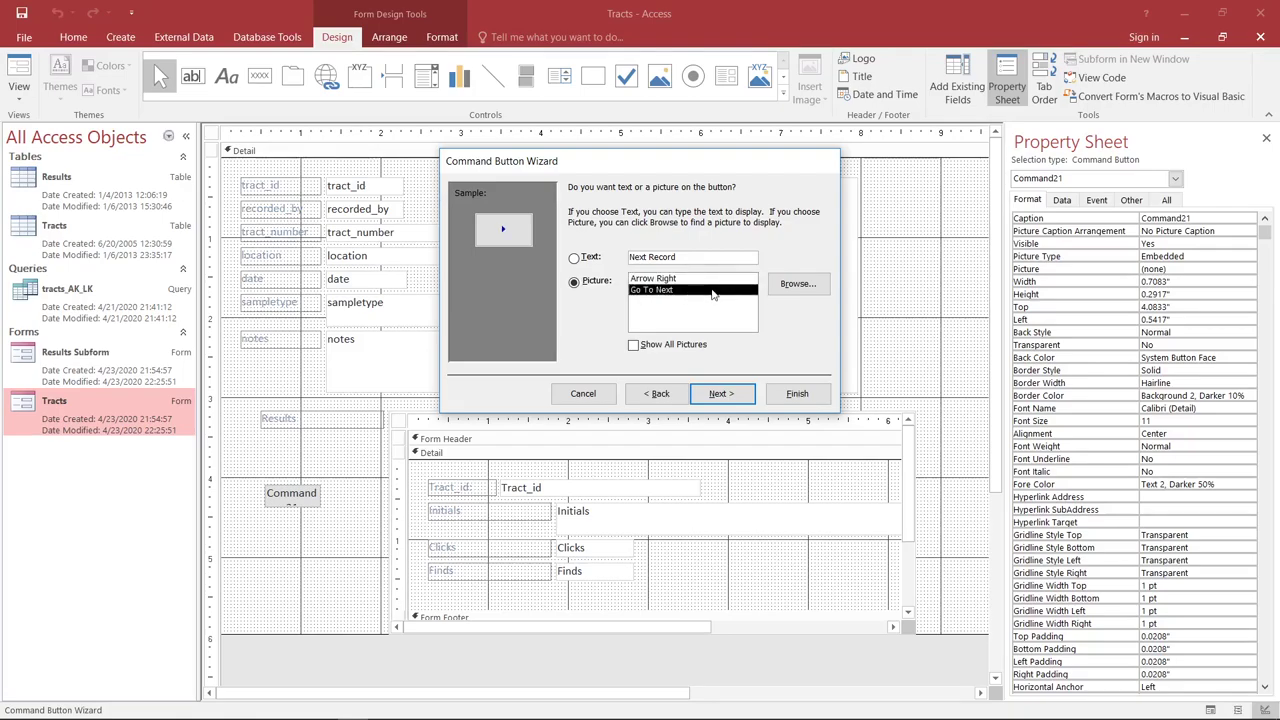
click(718, 280)
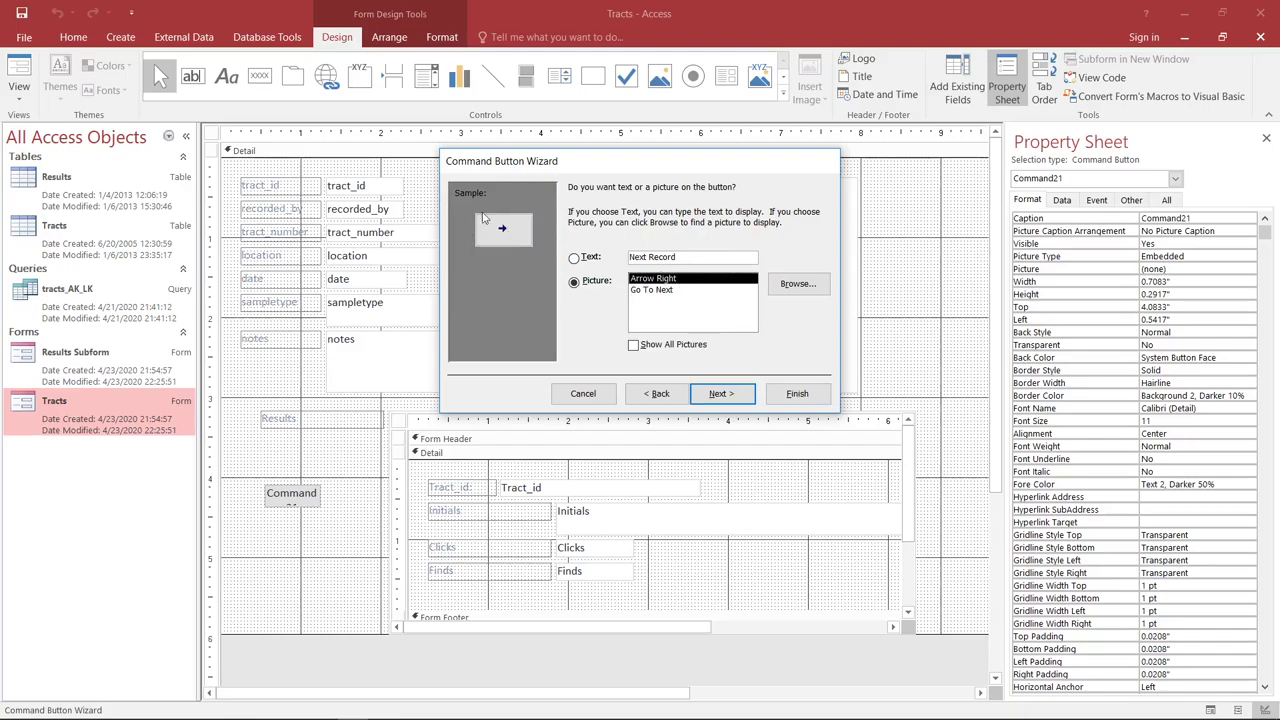
click(721, 393)
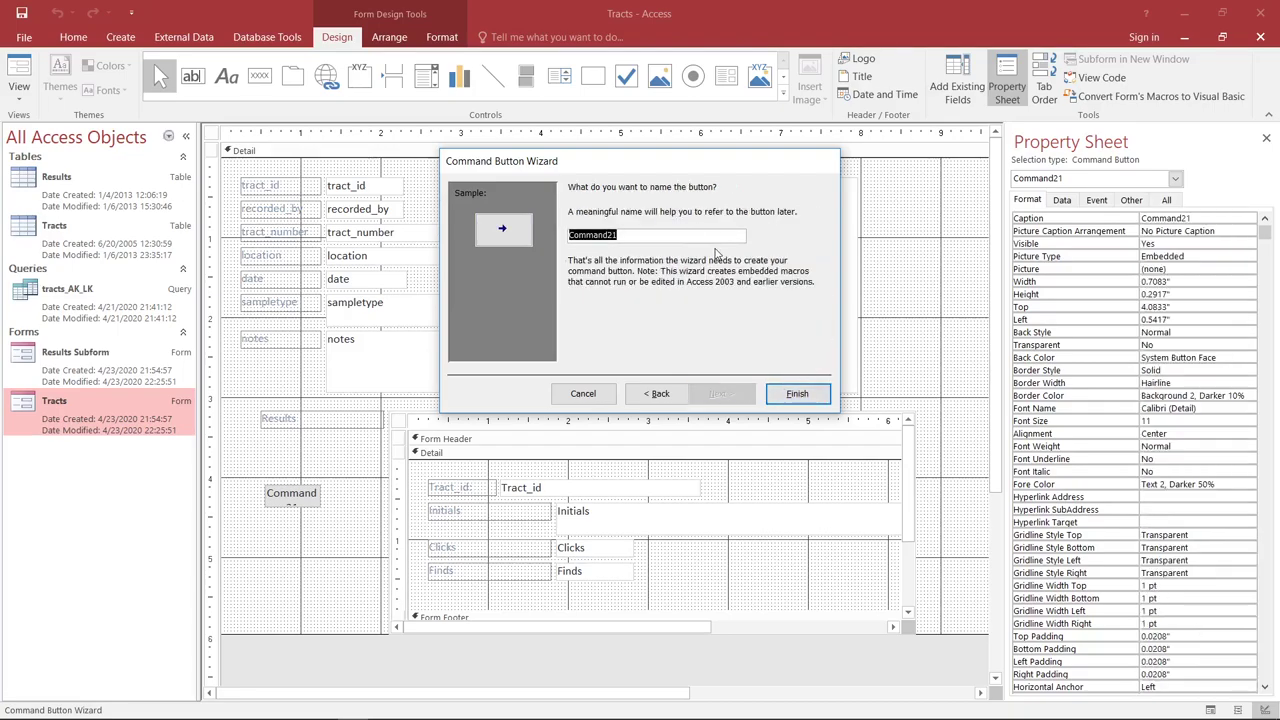
text(nextrecord)
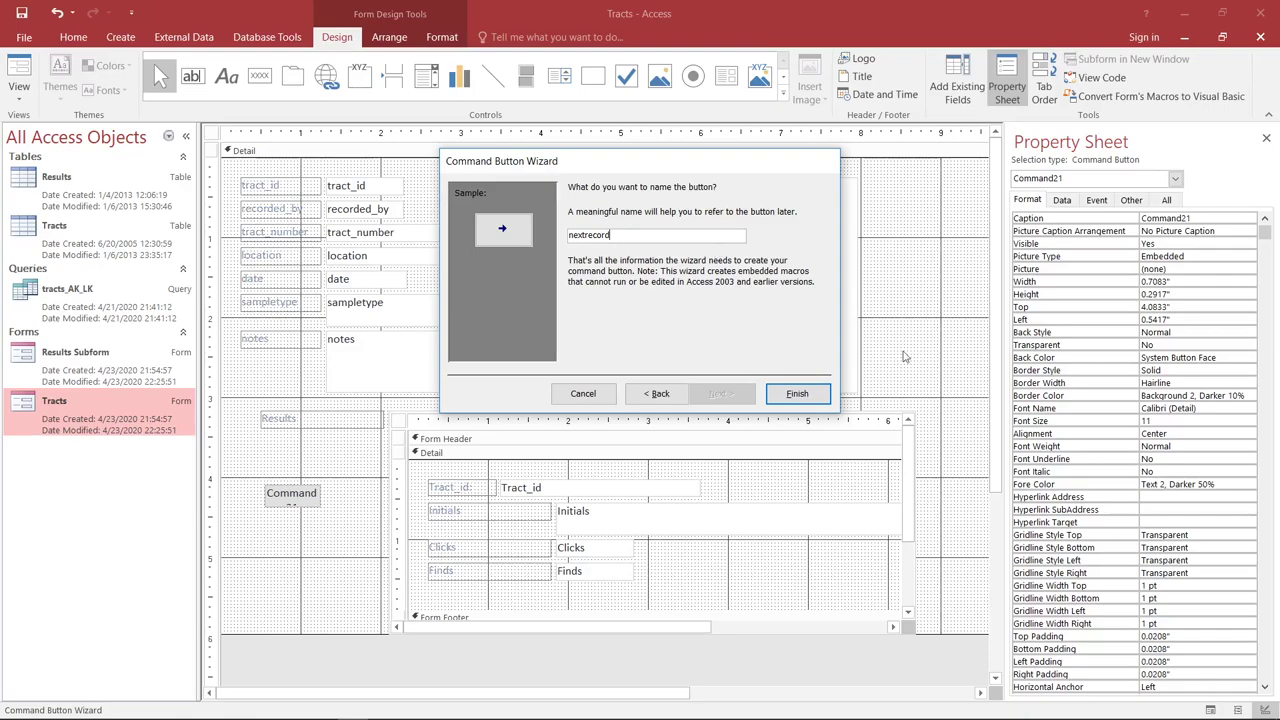
click(825, 391)
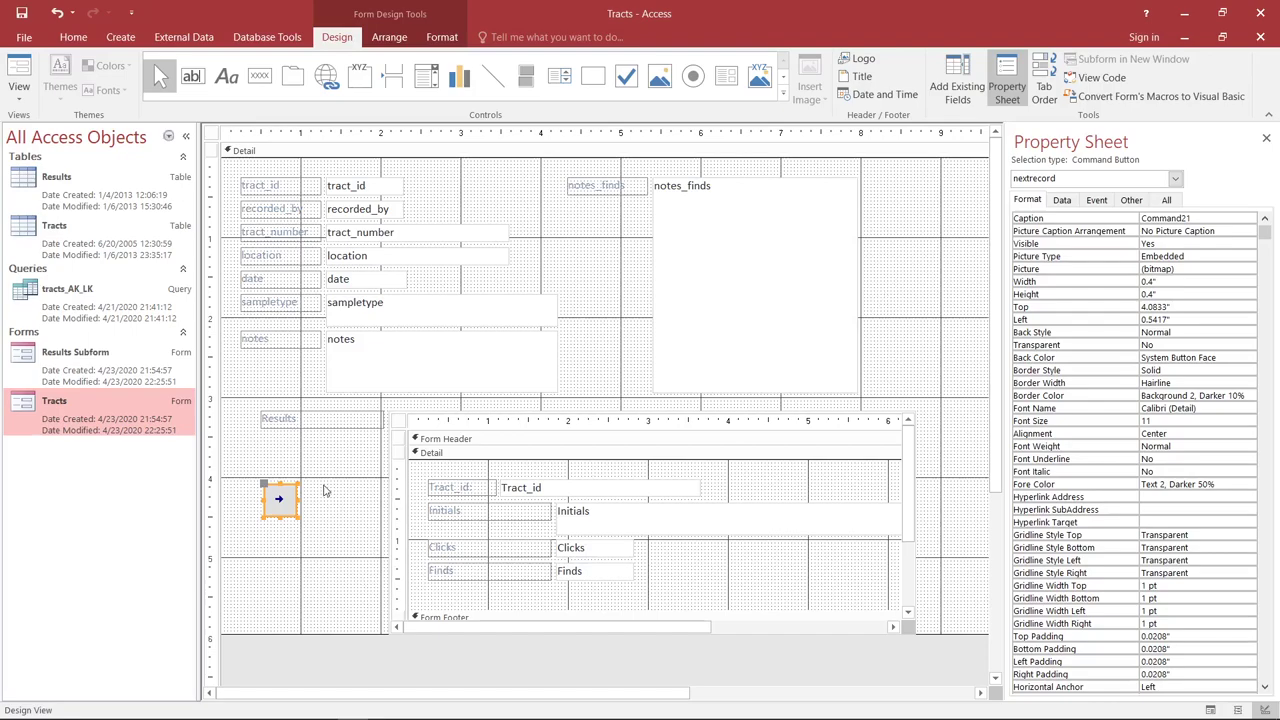
- Open the Tracts form in Form View and test the arrow button by stepping forward through several records
click(22, 66)
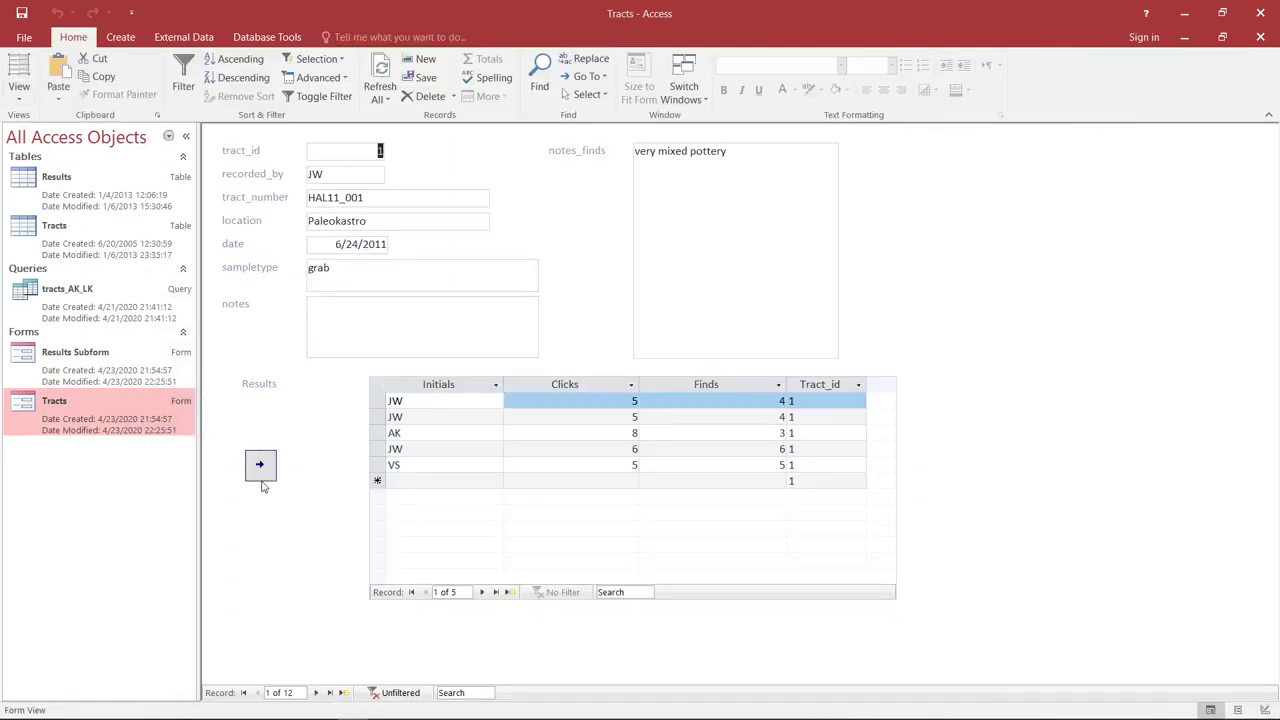
click(262, 468)
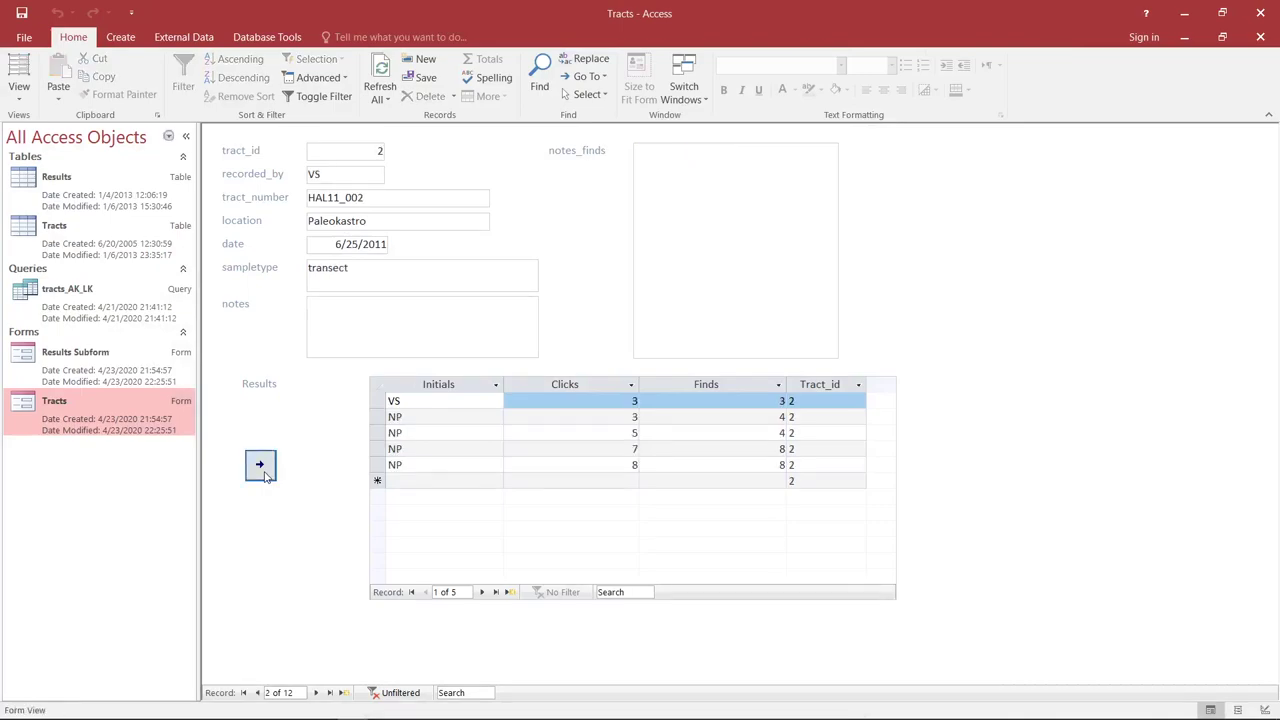
click(266, 464)
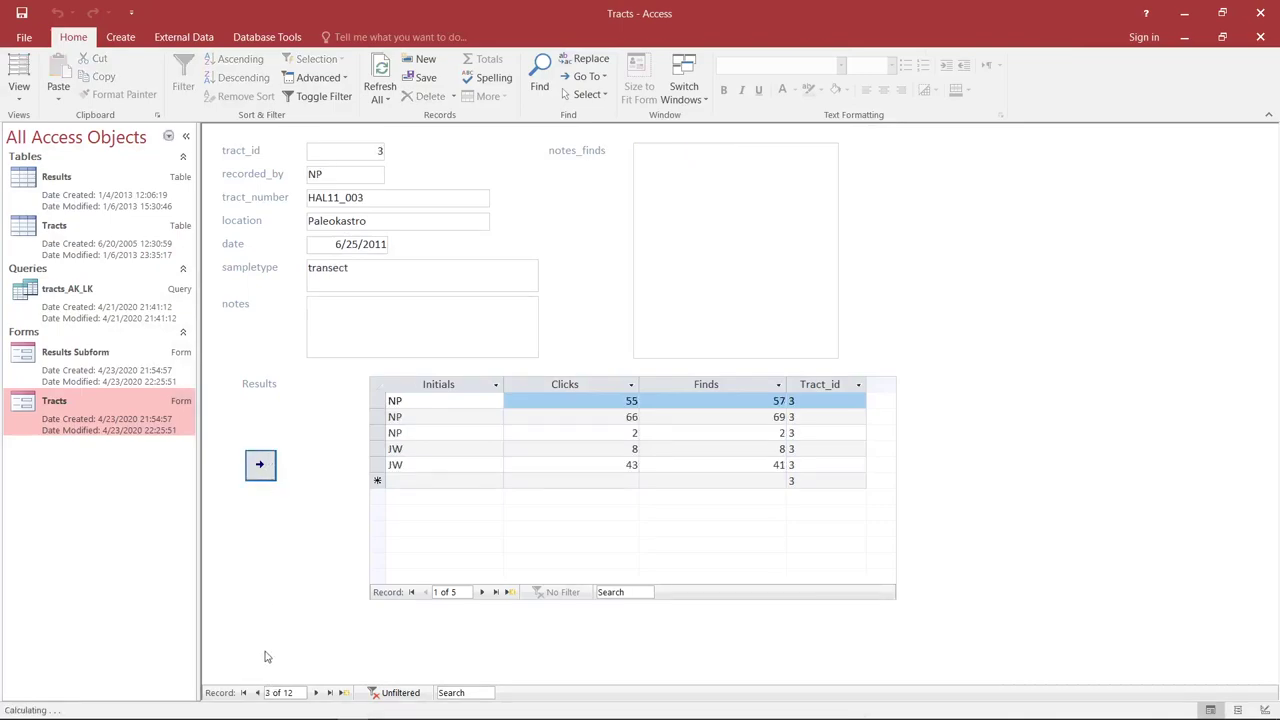
click(258, 465)
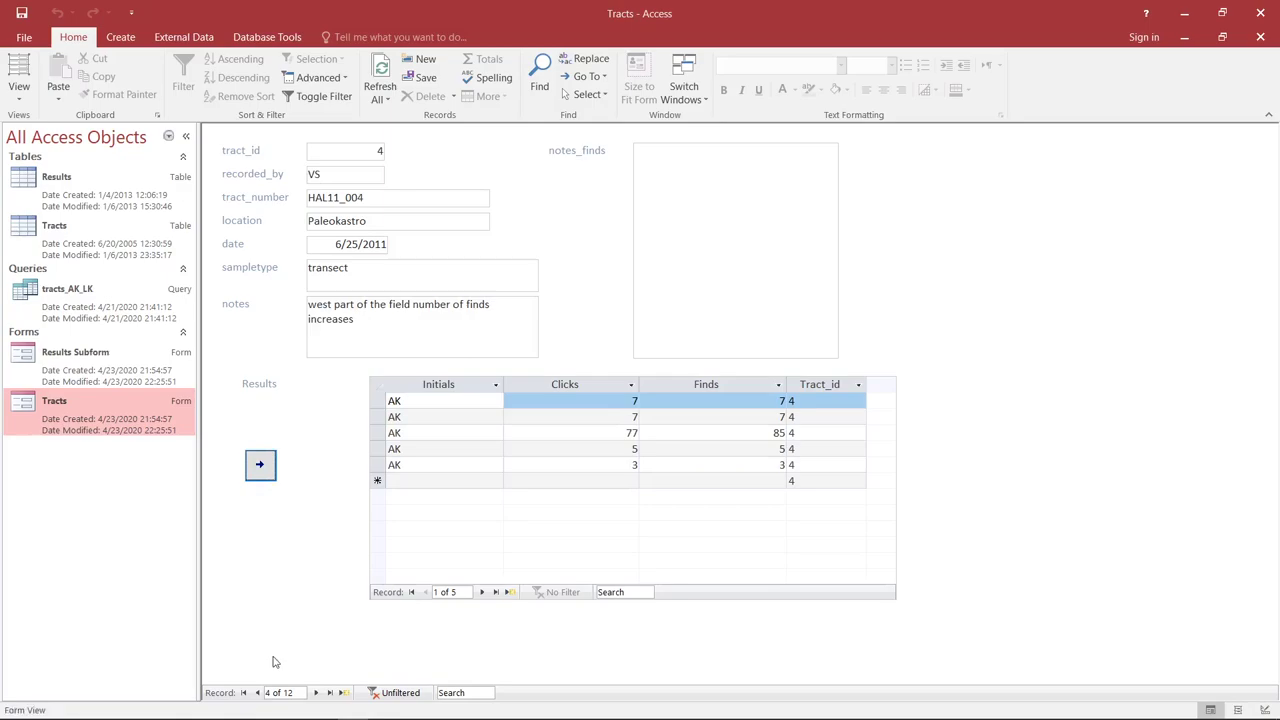
click(257, 464)
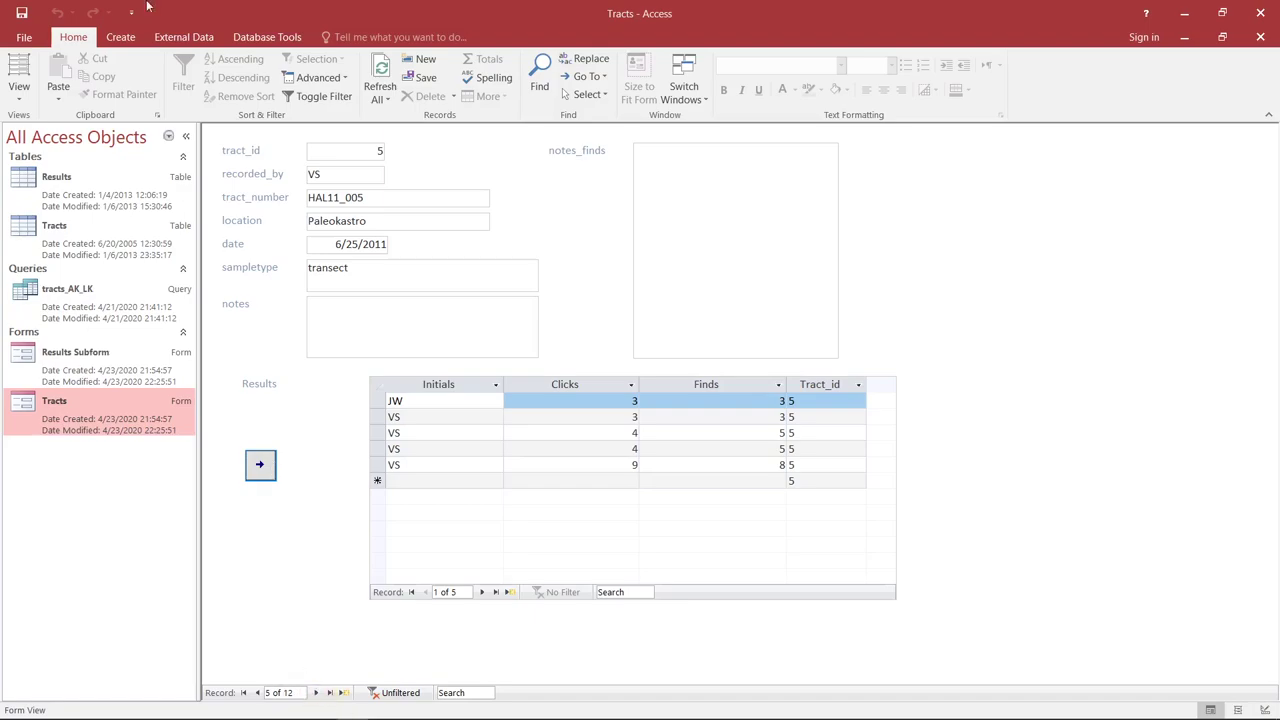
click(18, 90)
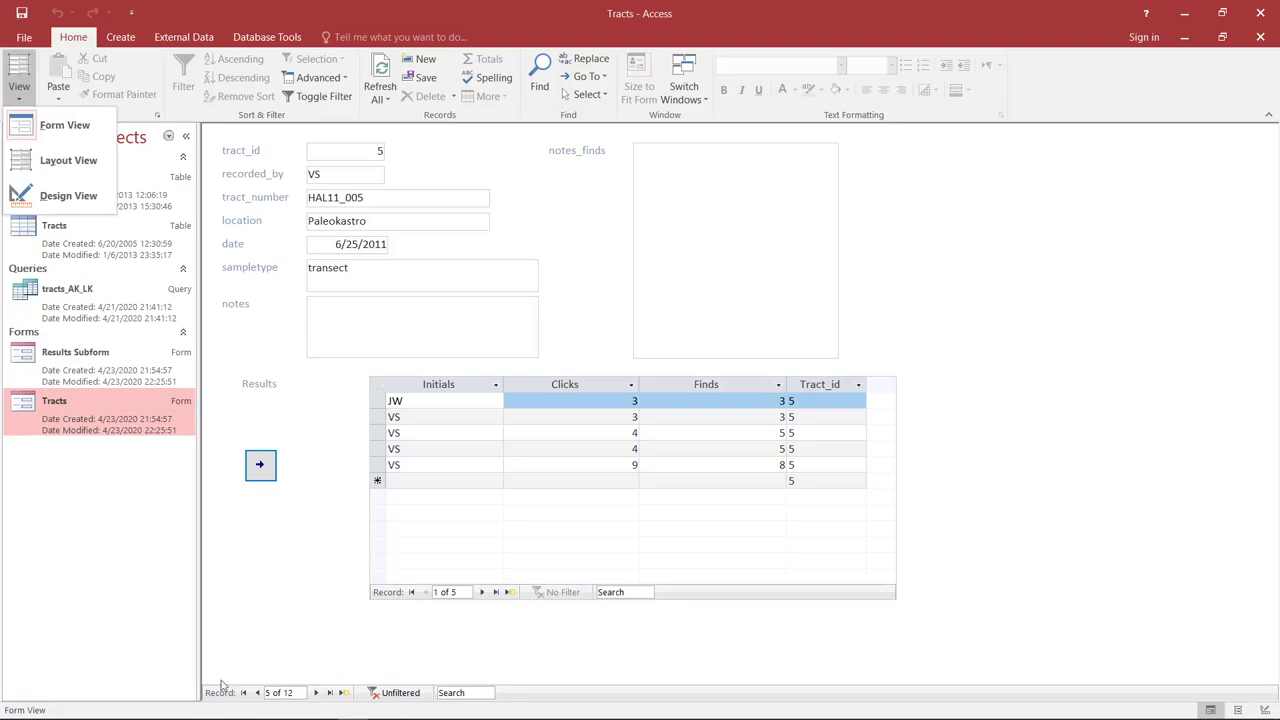
click(284, 599)
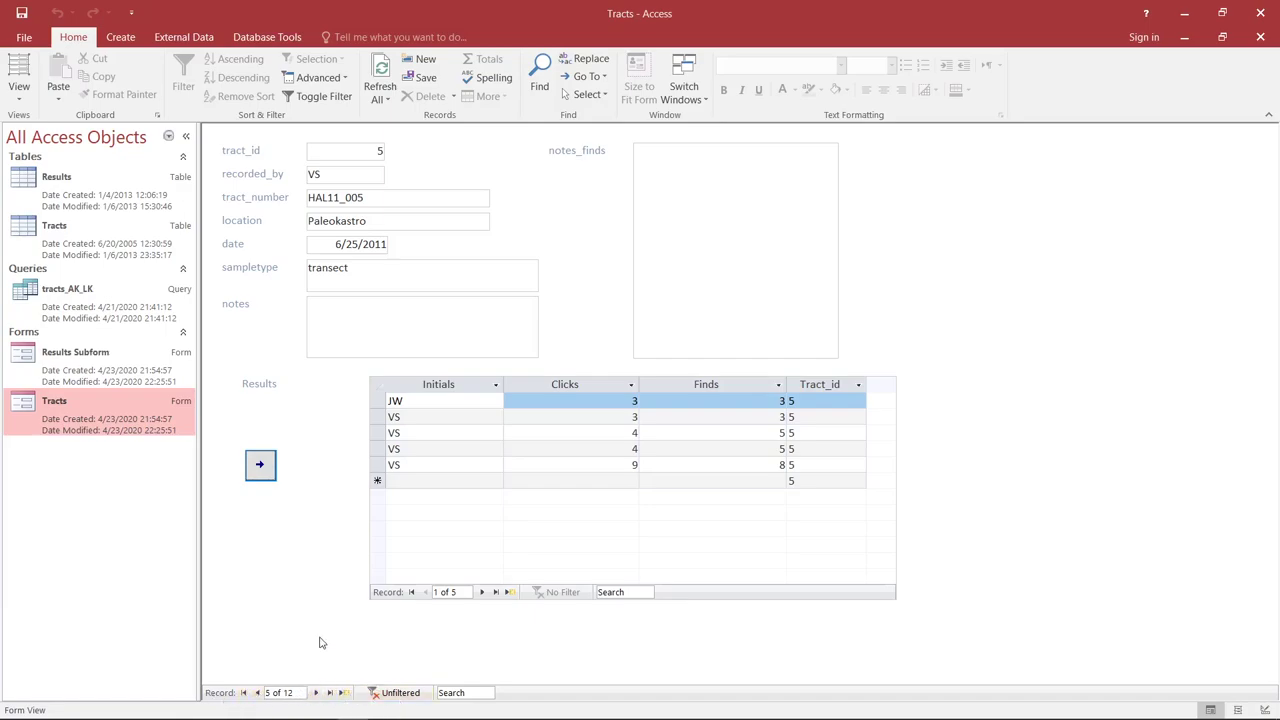
click(262, 463)
- Return the Tracts form to Design View, widen the property sheet, and review the nextrecord button's Data and Event properties
click(19, 95)
click(68, 195)
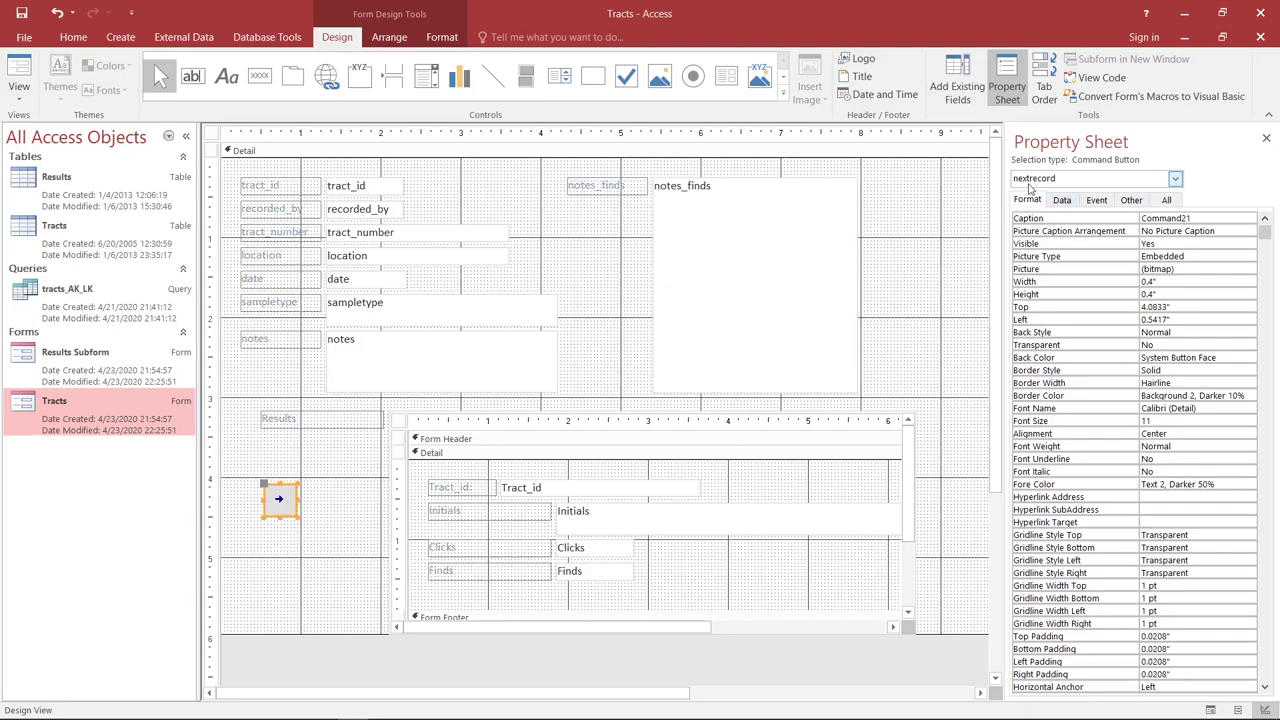
drag(1006, 186, 895, 188)
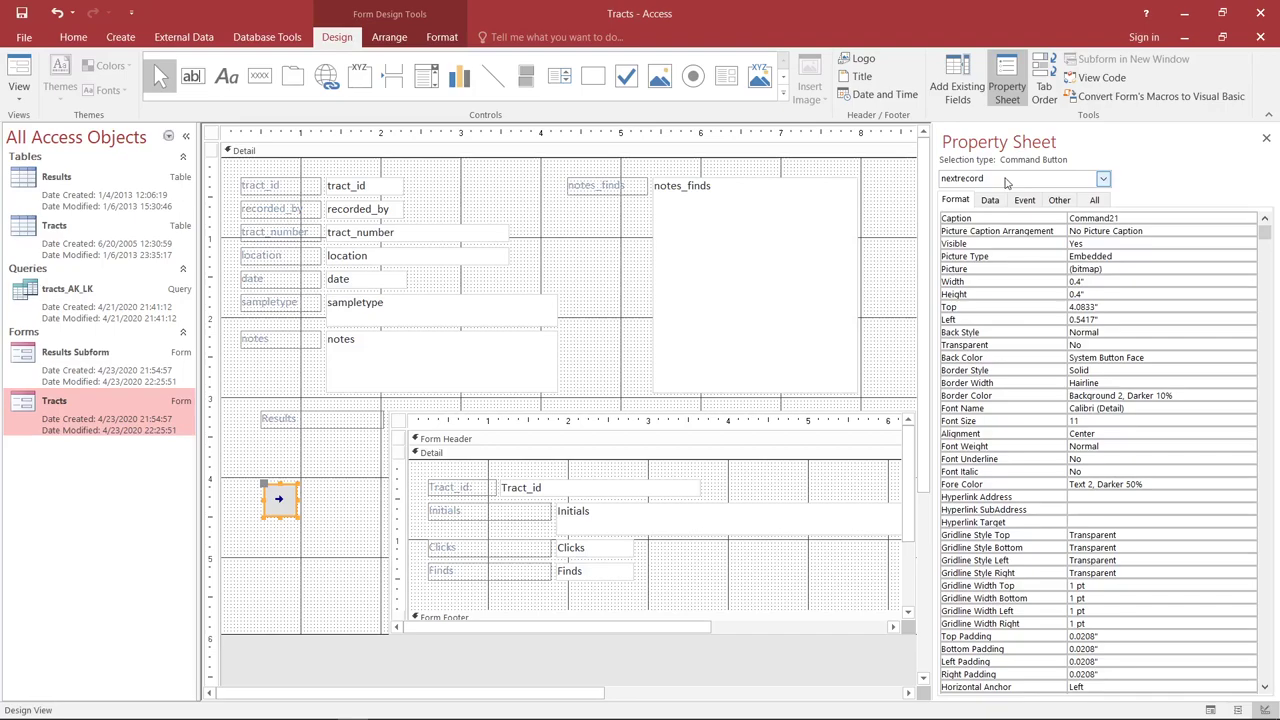
click(989, 200)
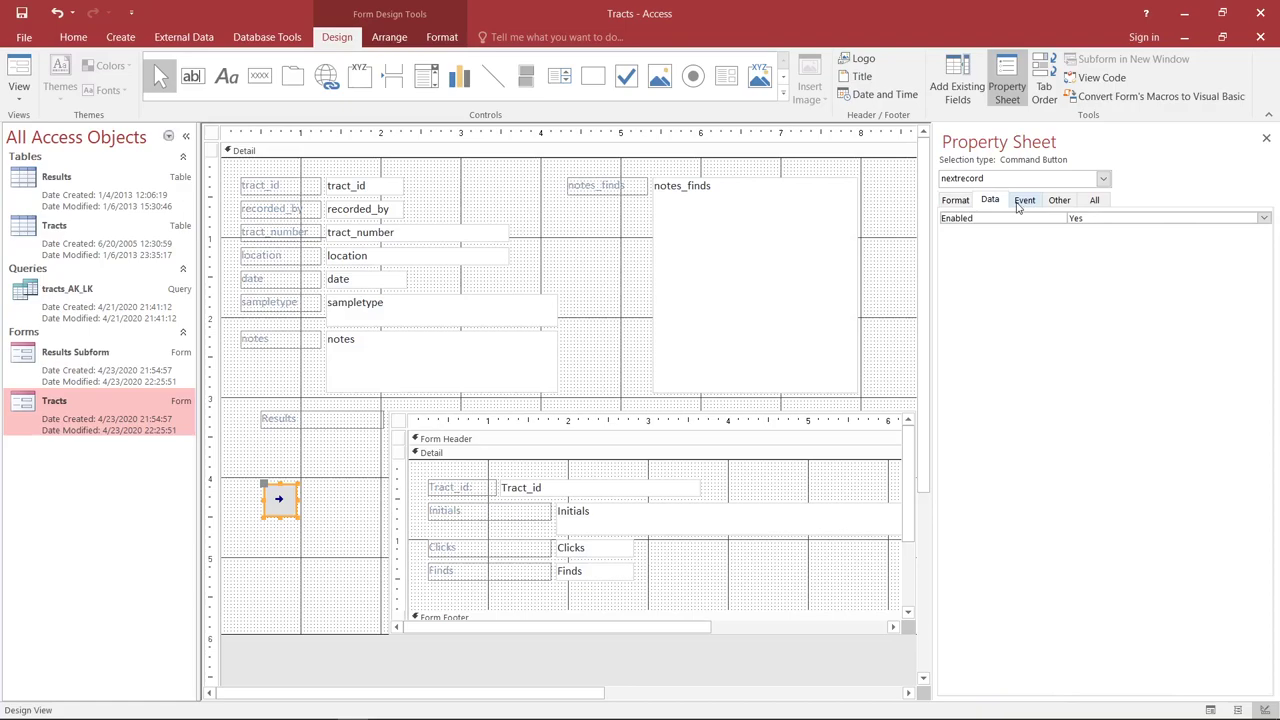
click(1021, 201)
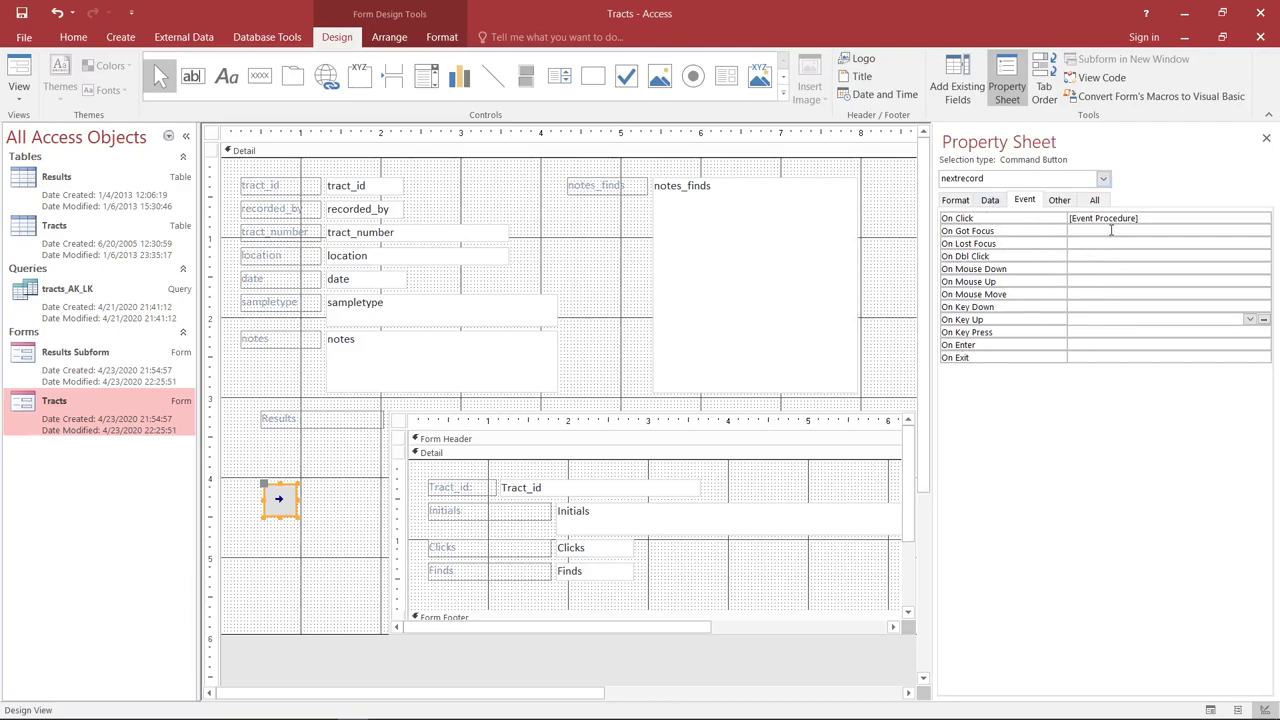
click(1181, 217)
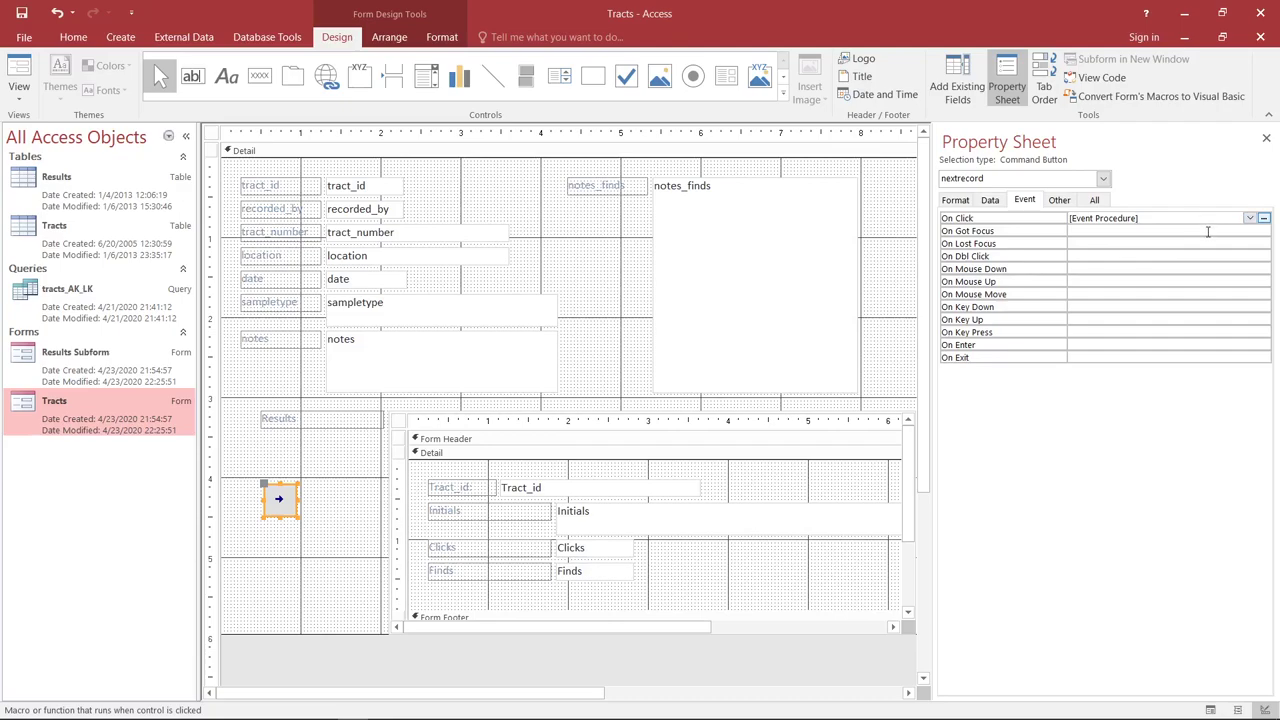
click(1150, 230)
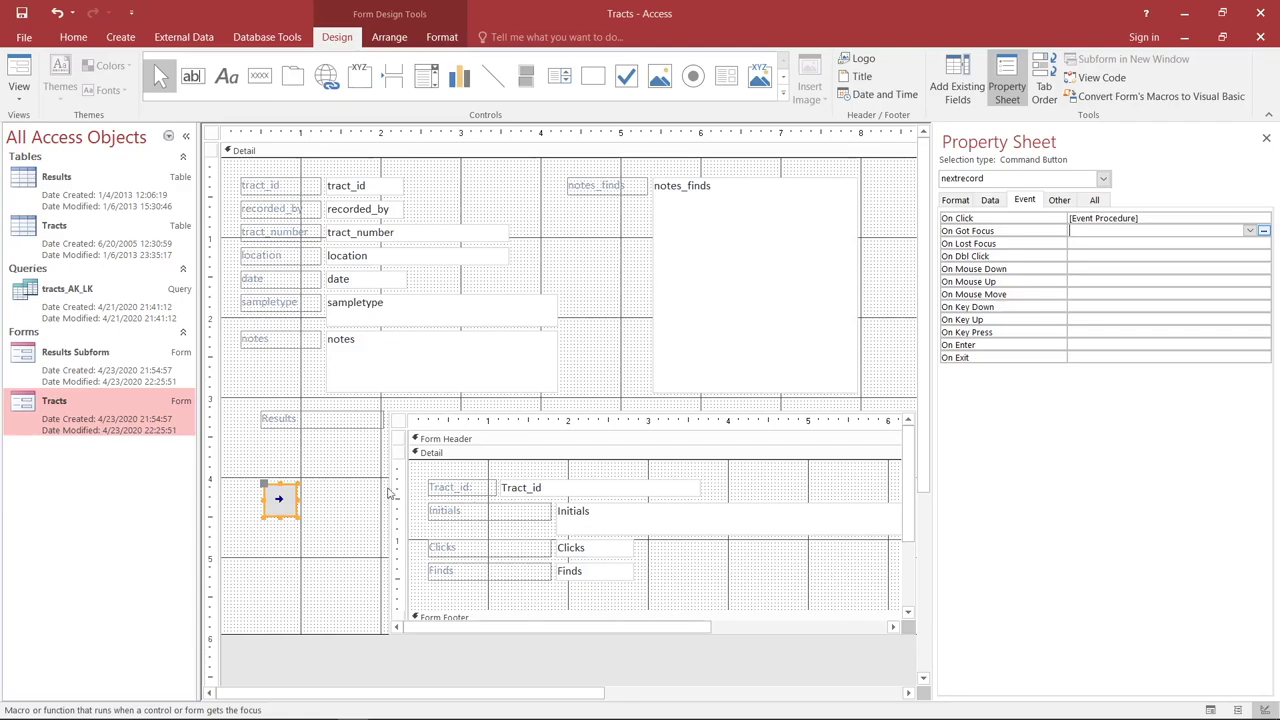
- Open the nextrecord button's On Click event procedure in the Visual Basic editor and examine its DoCmd.GoToRecord line
click(1244, 217)
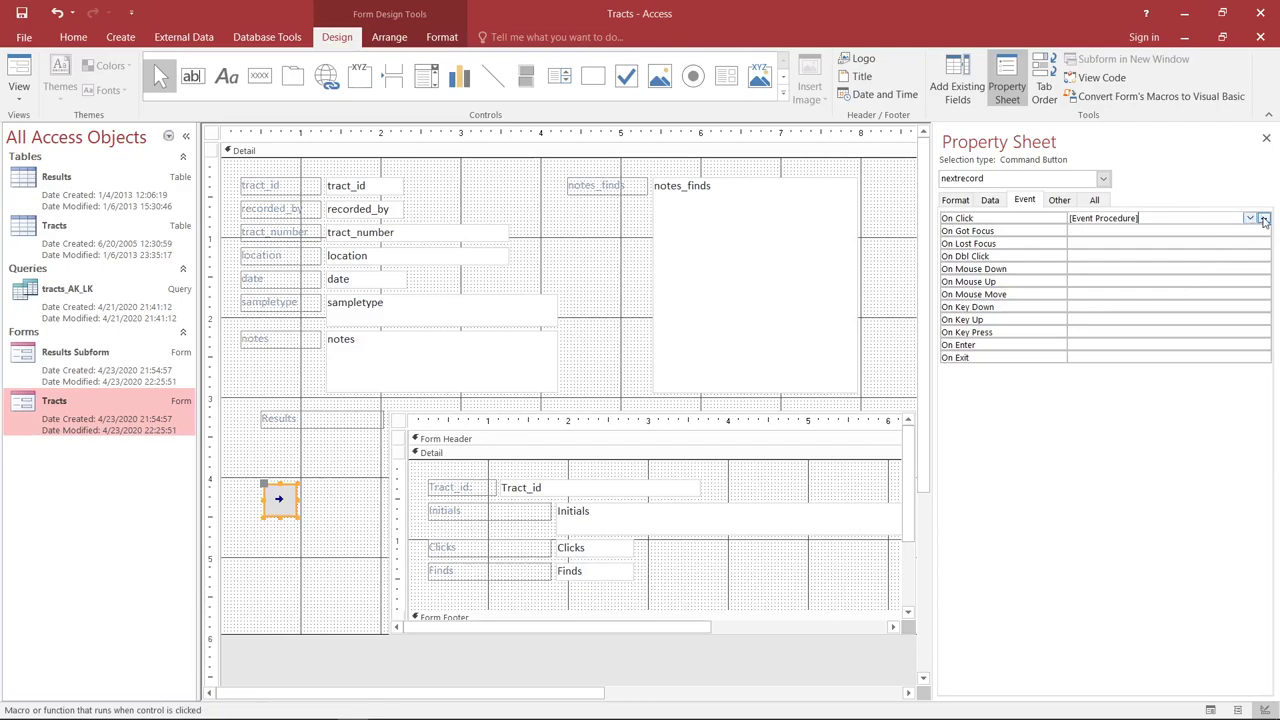
click(1263, 219)
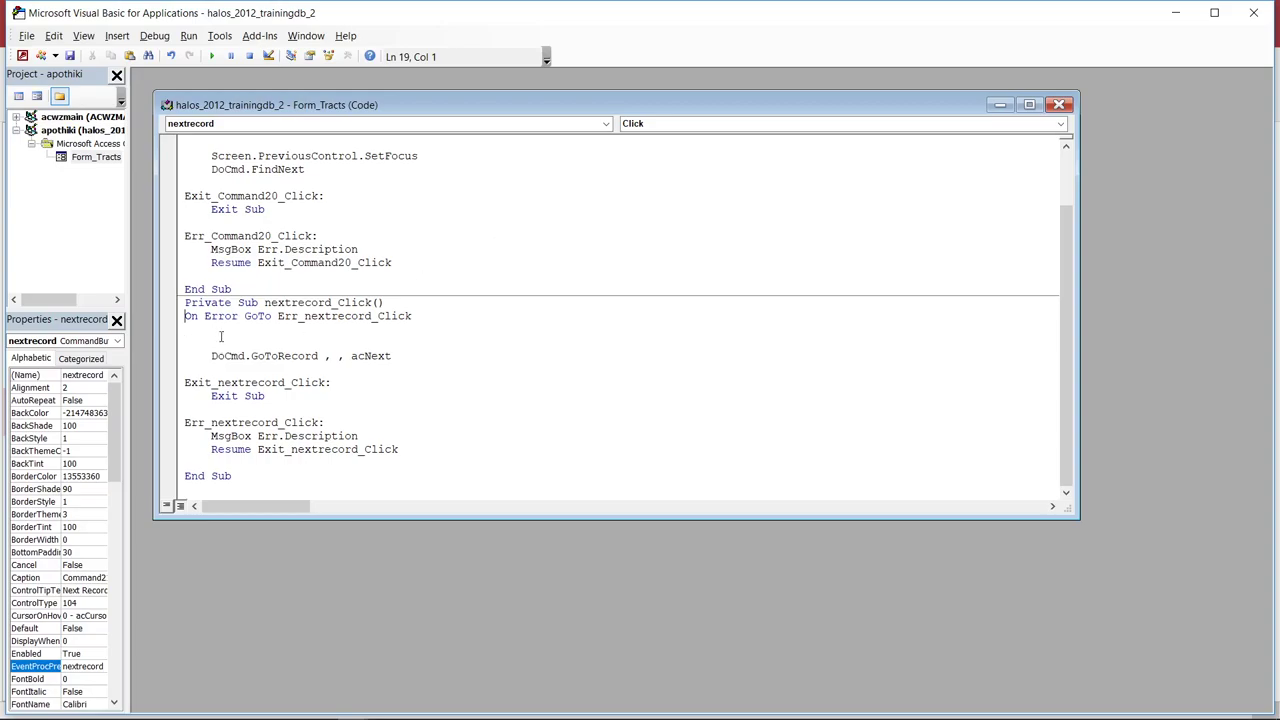
drag(184, 303, 324, 327)
click(303, 335)
drag(211, 356, 428, 359)
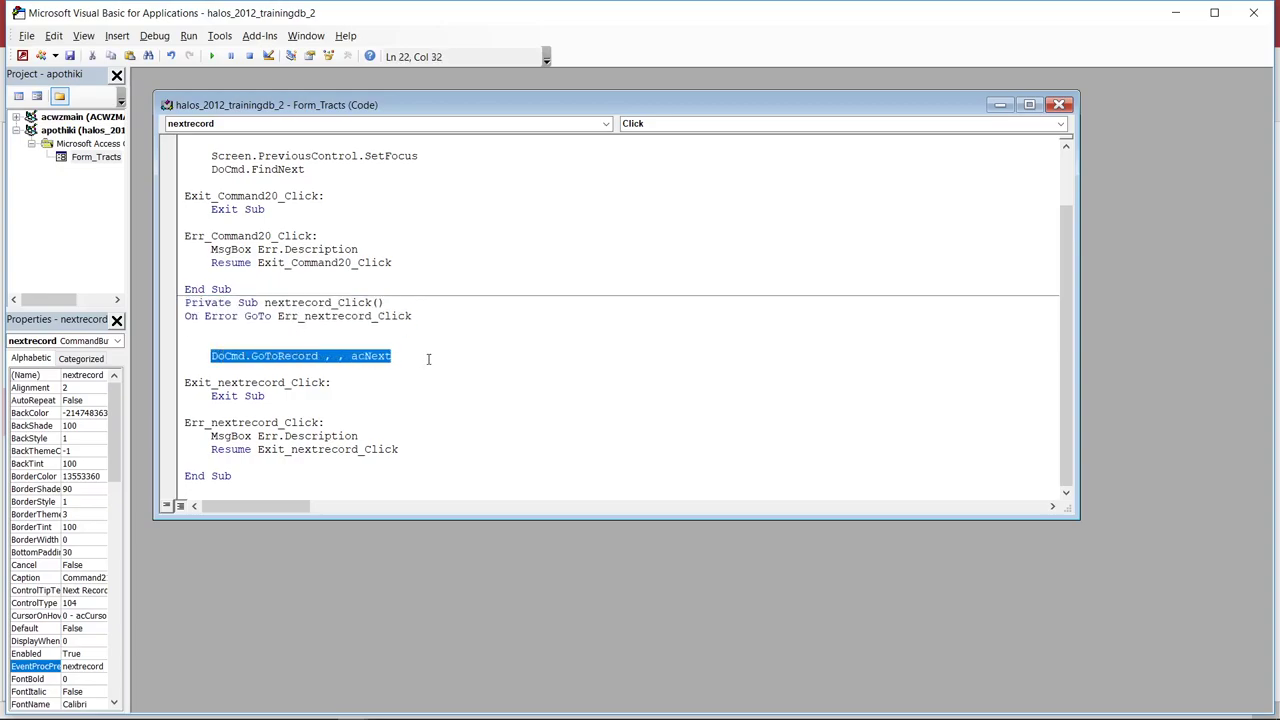
click(428, 359)
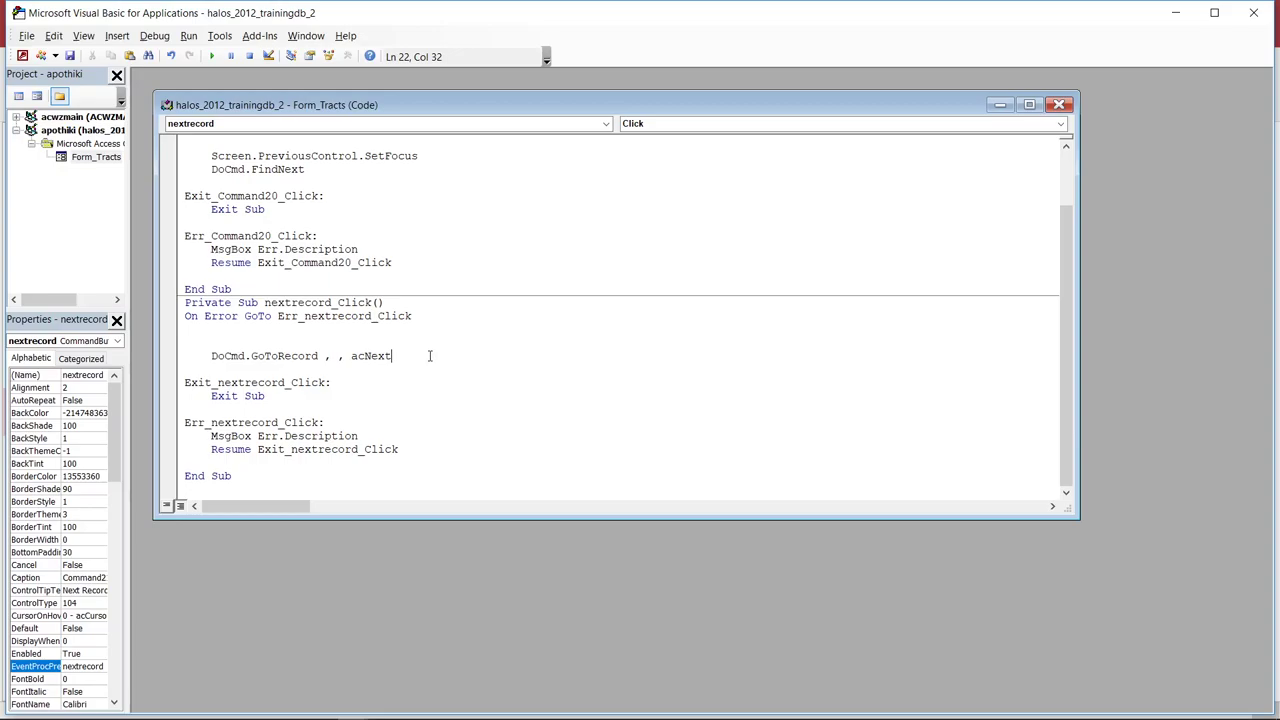
key(Up)
key(Home)
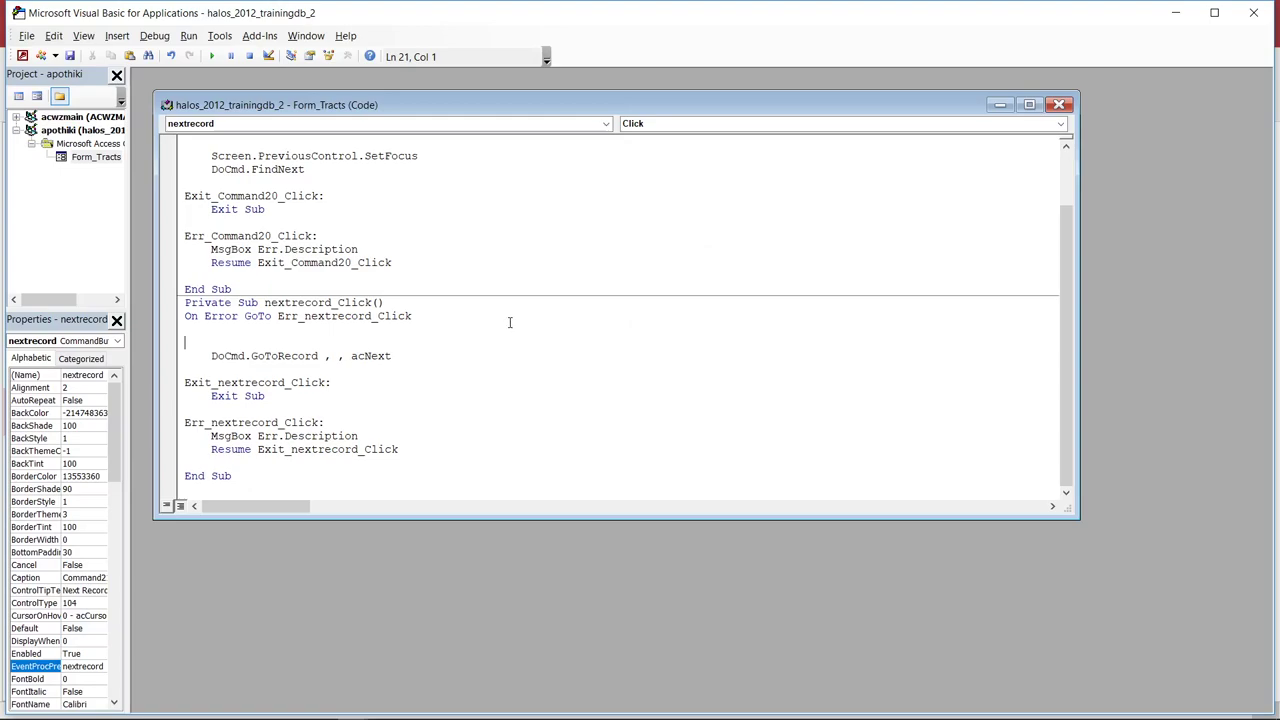
- Close the code window and the Visual Basic editor, and deselect the command button in the form's Detail section
click(1059, 104)
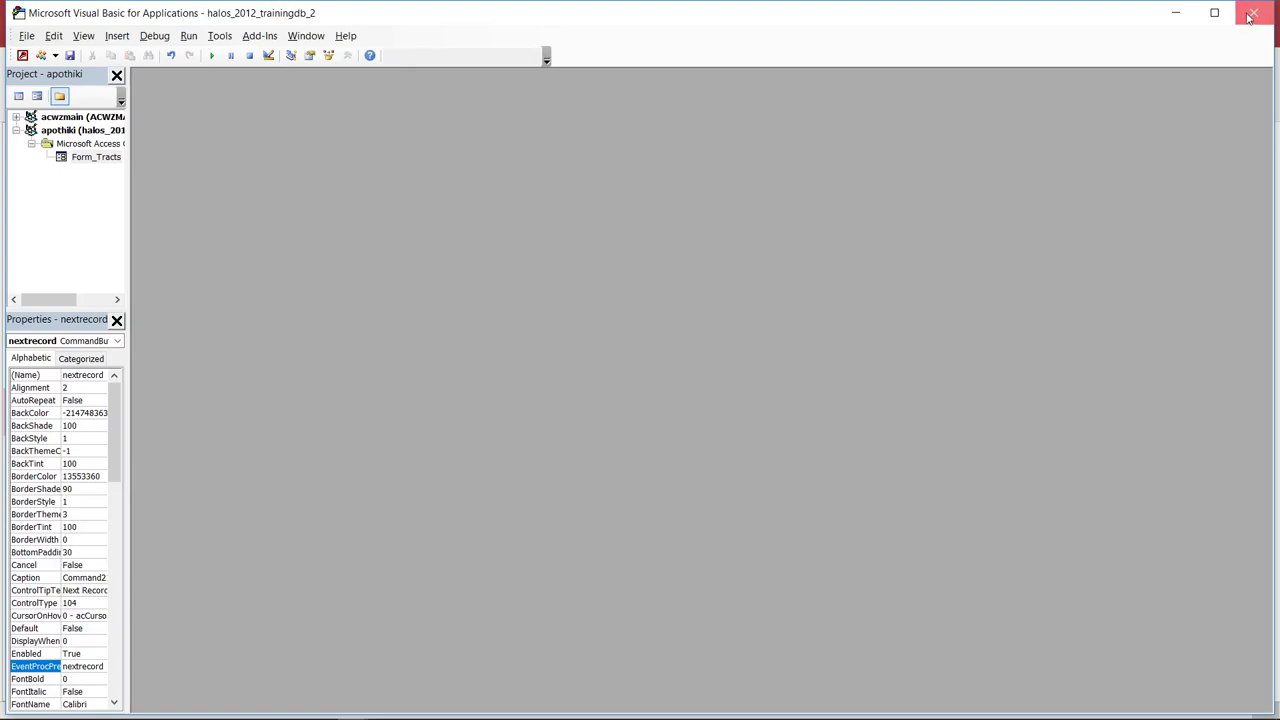
click(1253, 13)
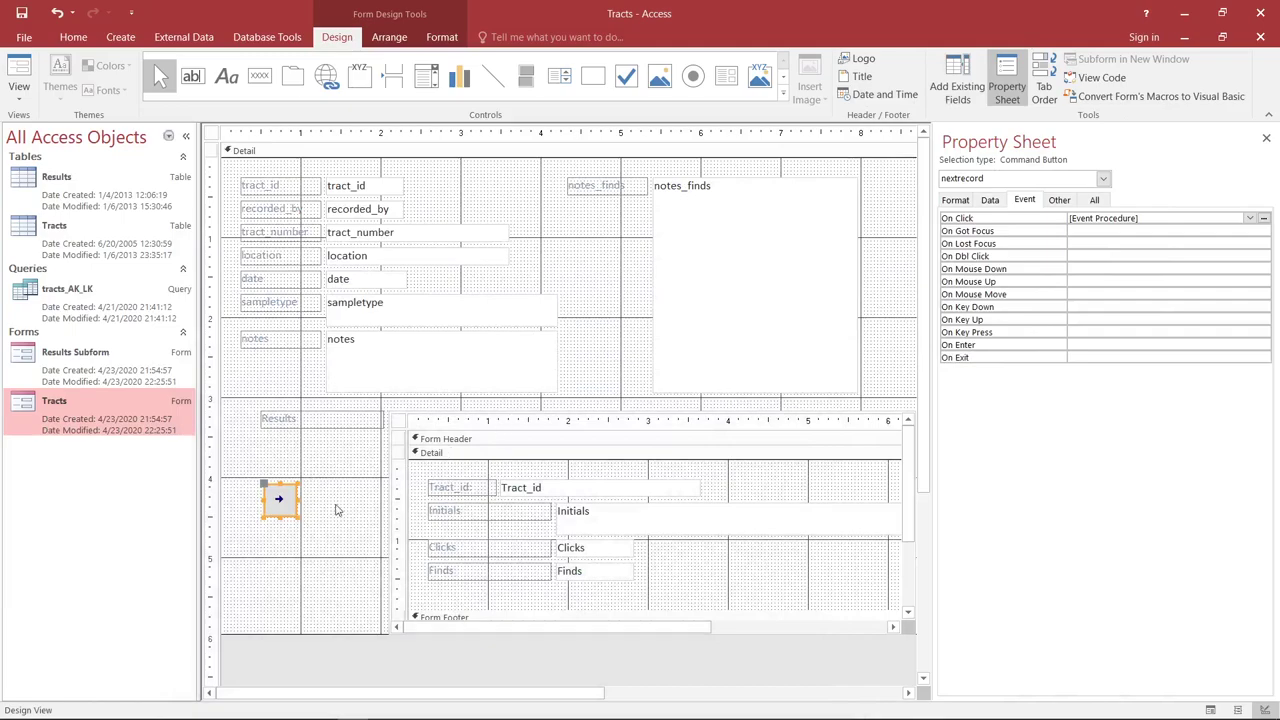
click(338, 510)
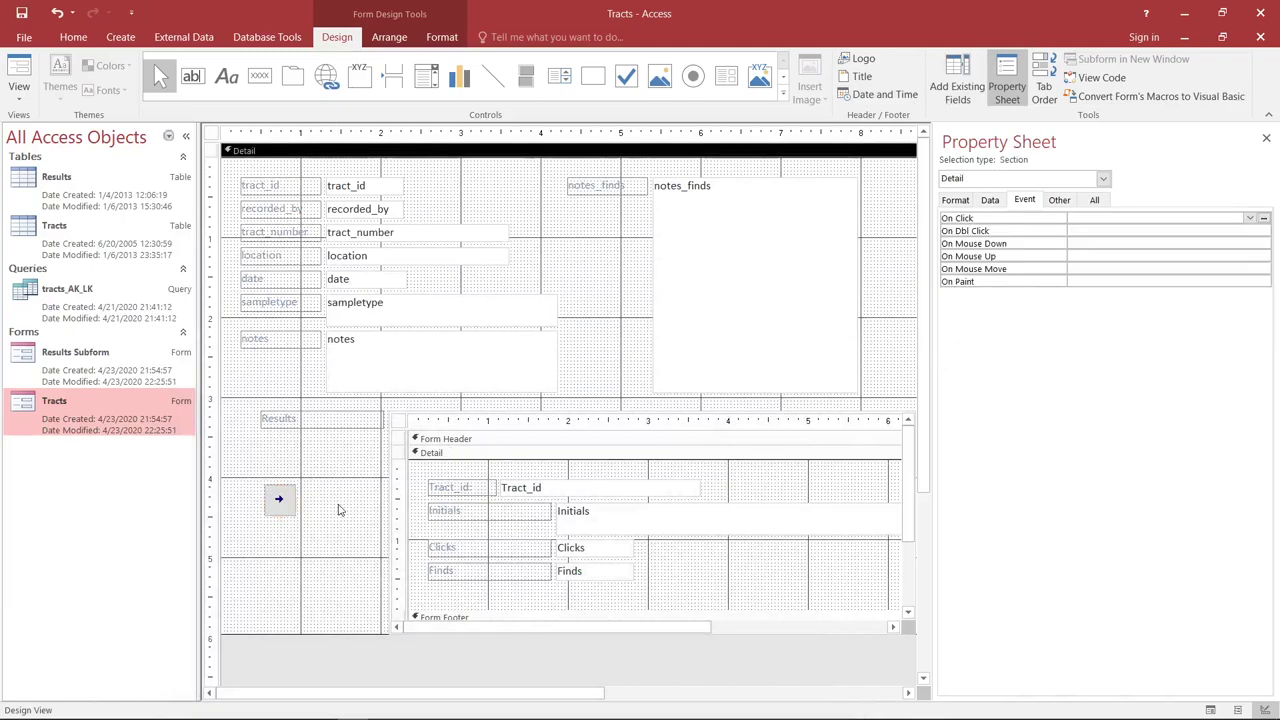